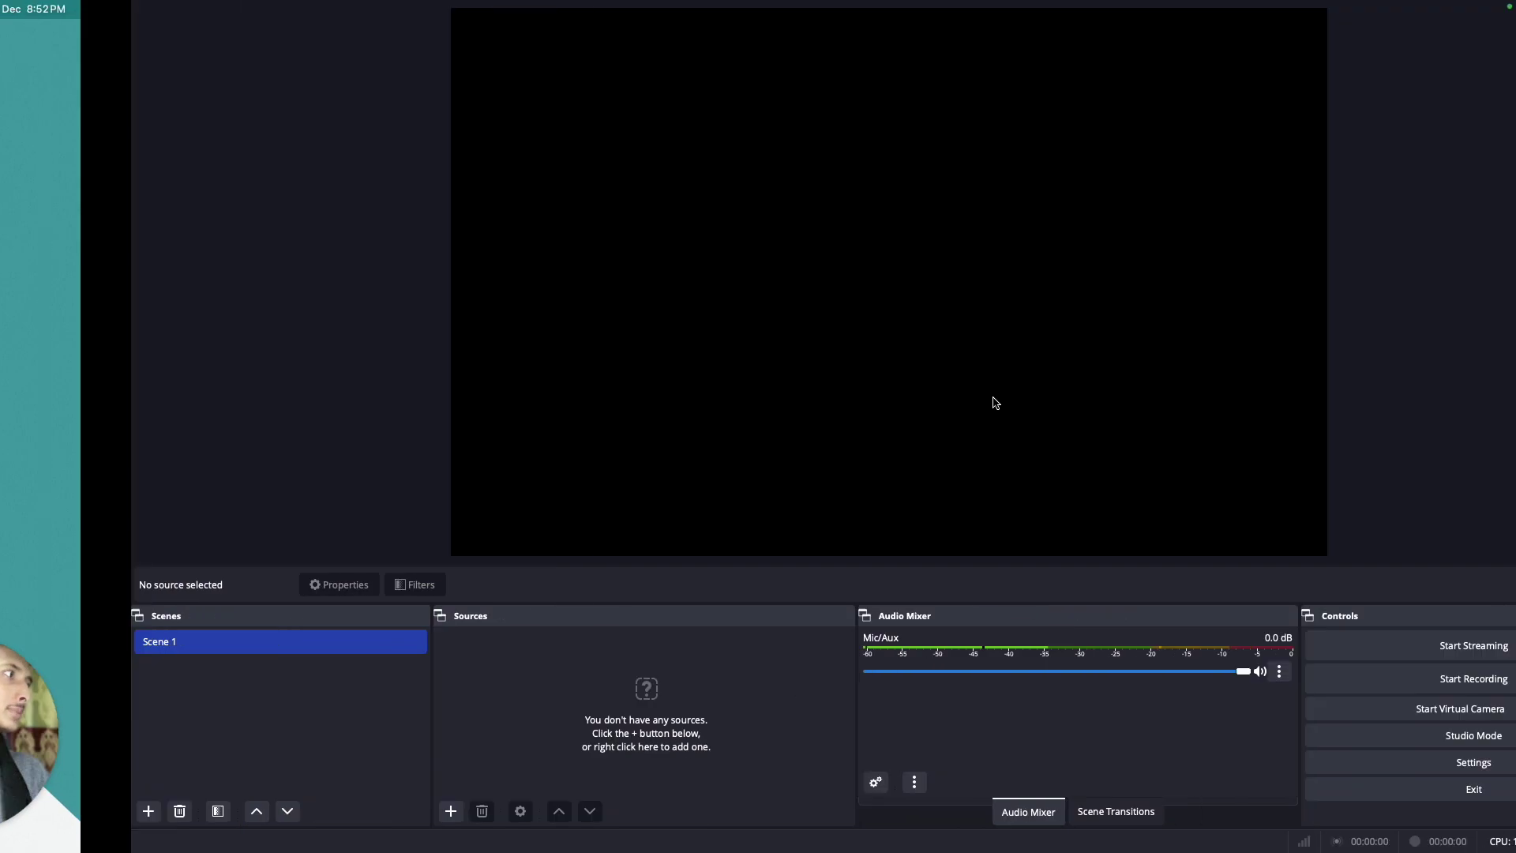
# In the Arc browser, search Google for "obs studio" and open the official OBS Studio website
pyautogui.hotkey('ctrl', 'Left')
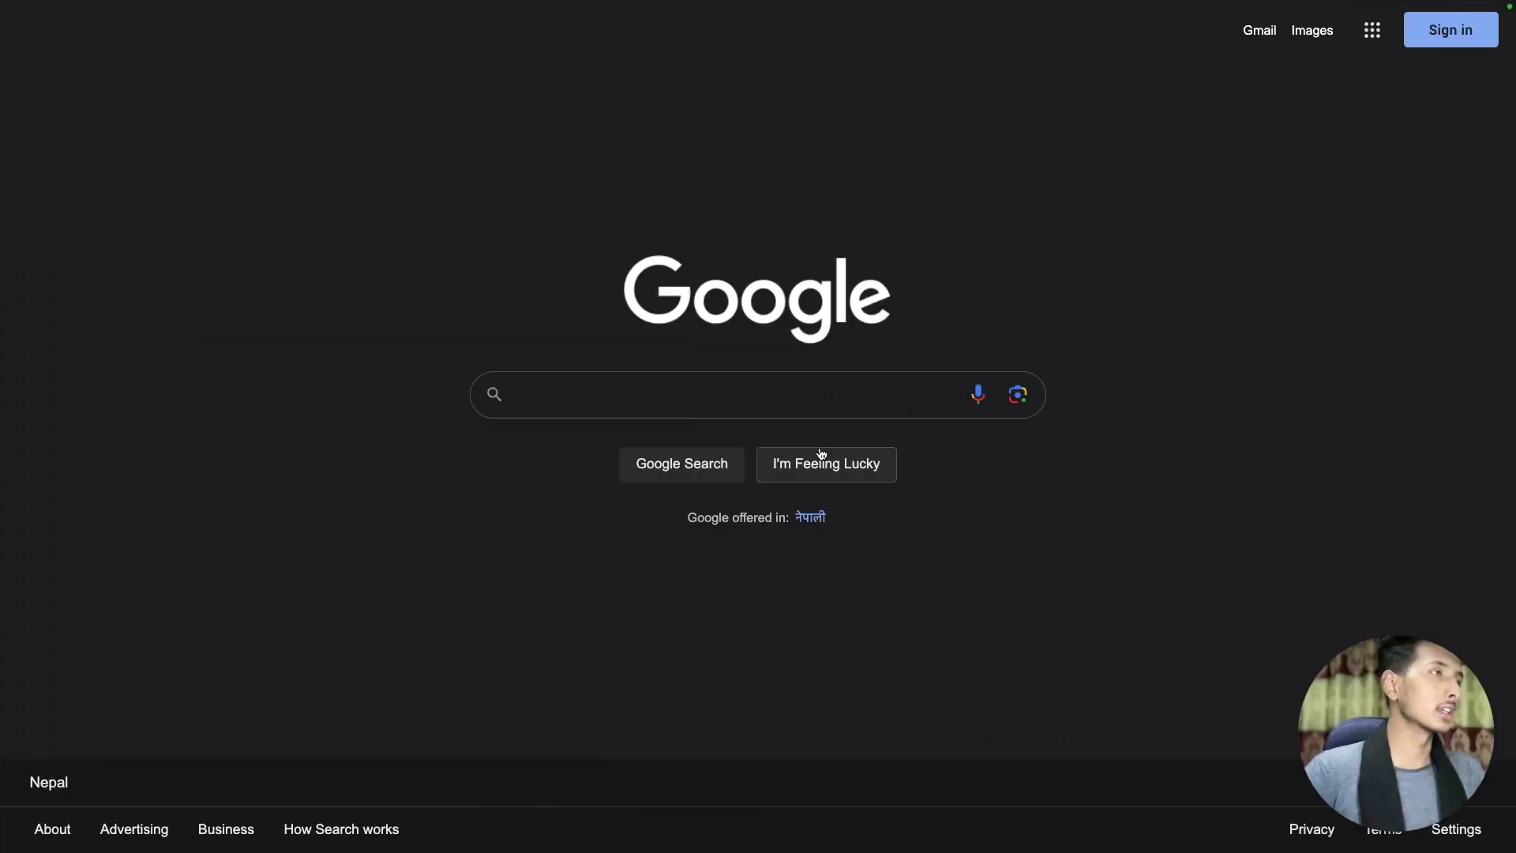
pyautogui.hotkey('ctrl', 'Up')
pyautogui.moveTo(1078, 36); pyautogui.dragTo(905, 69)
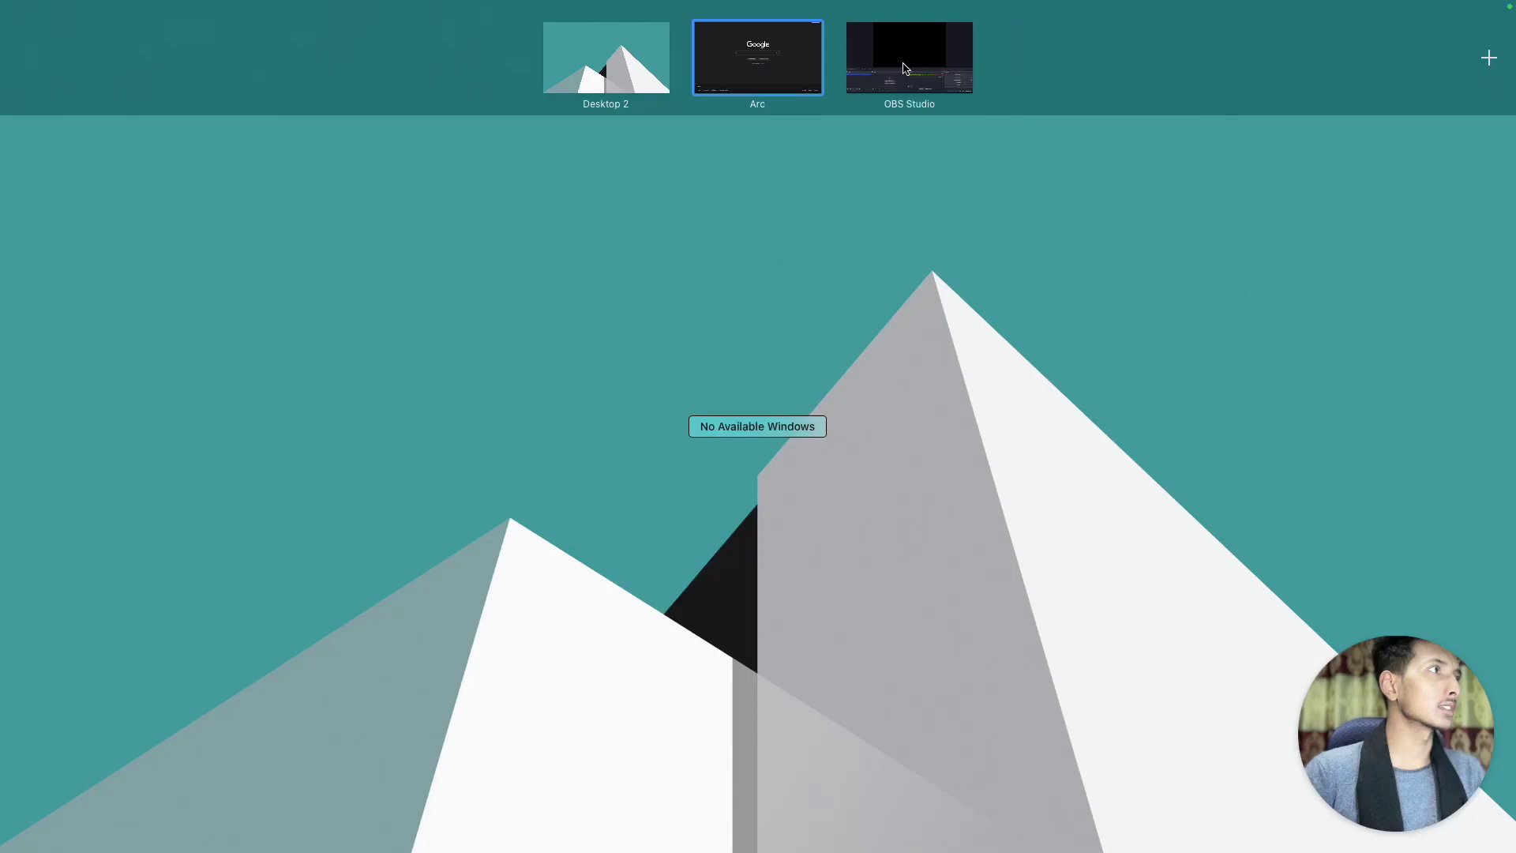
pyautogui.click(790, 88)
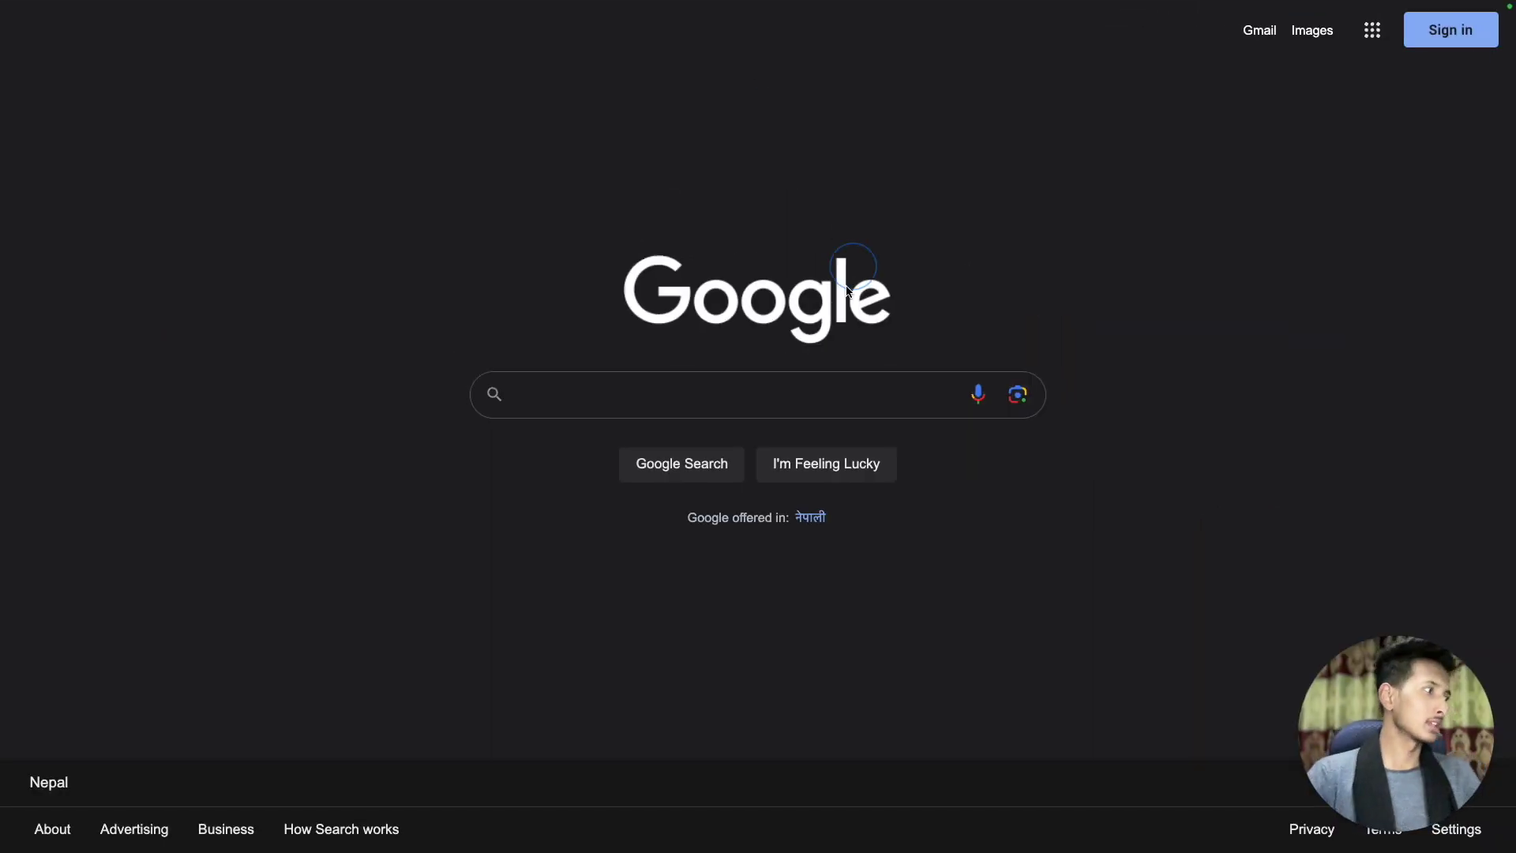
pyautogui.click(694, 396)
pyautogui.write('obs studio')
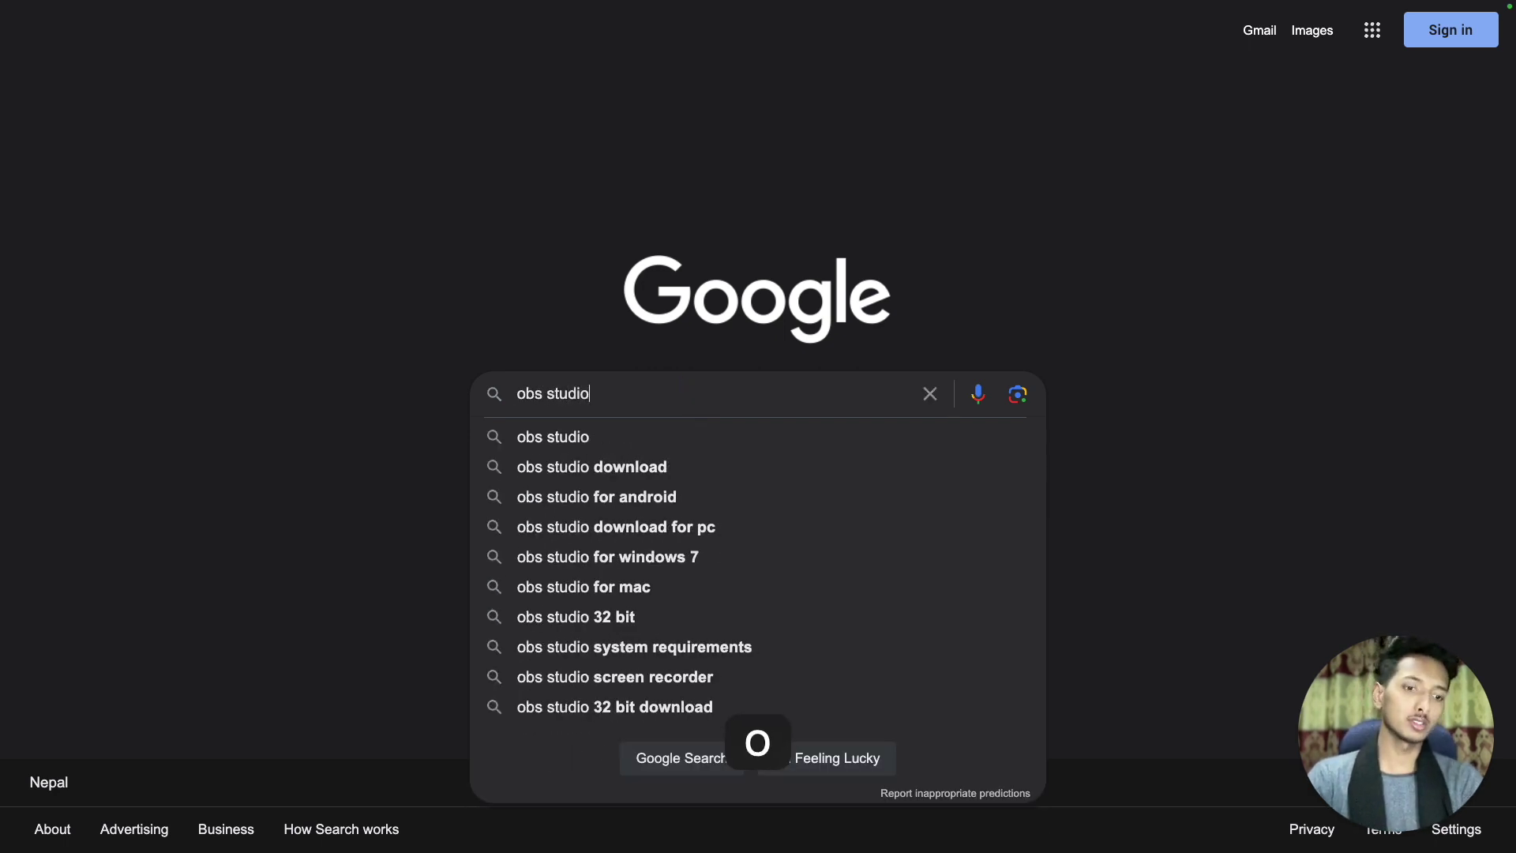
pyautogui.press('Return')
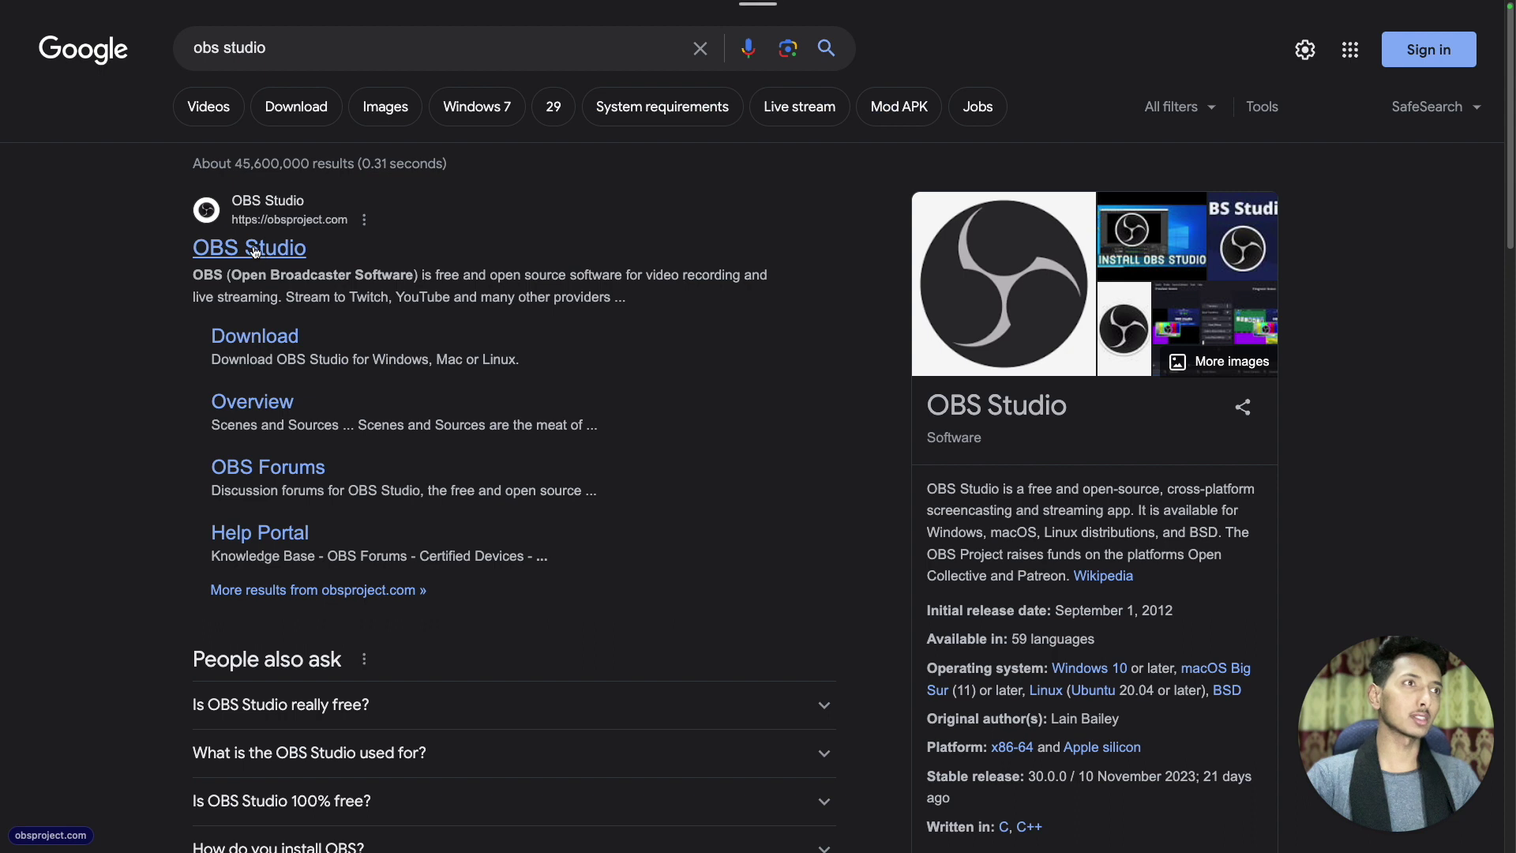
pyautogui.click(282, 258)
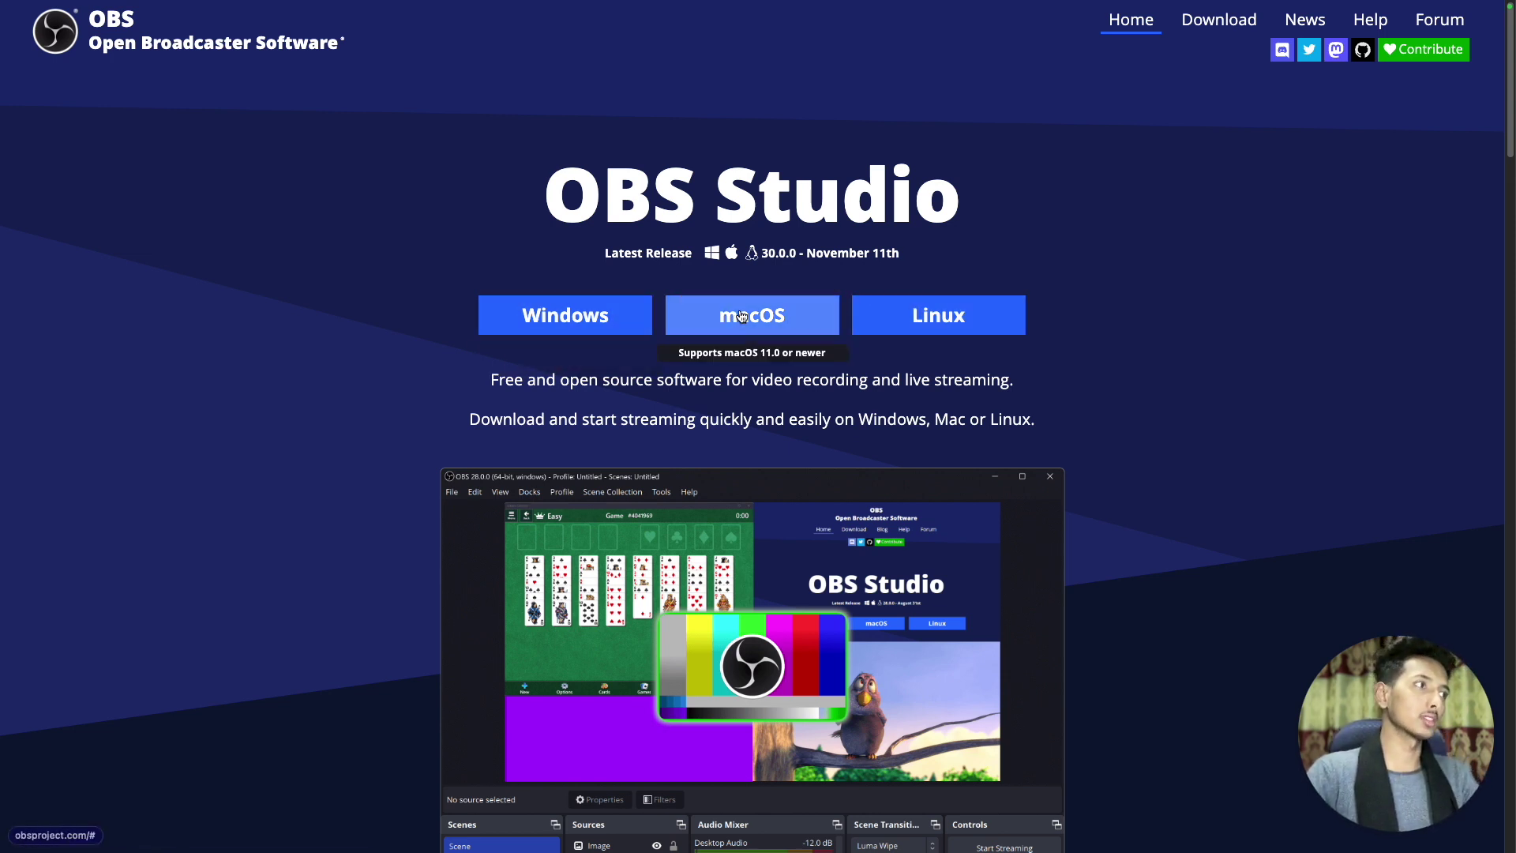
# Start the macOS download of OBS Studio and cancel it while it is still running
pyautogui.click(743, 316)
pyautogui.click(869, 334)
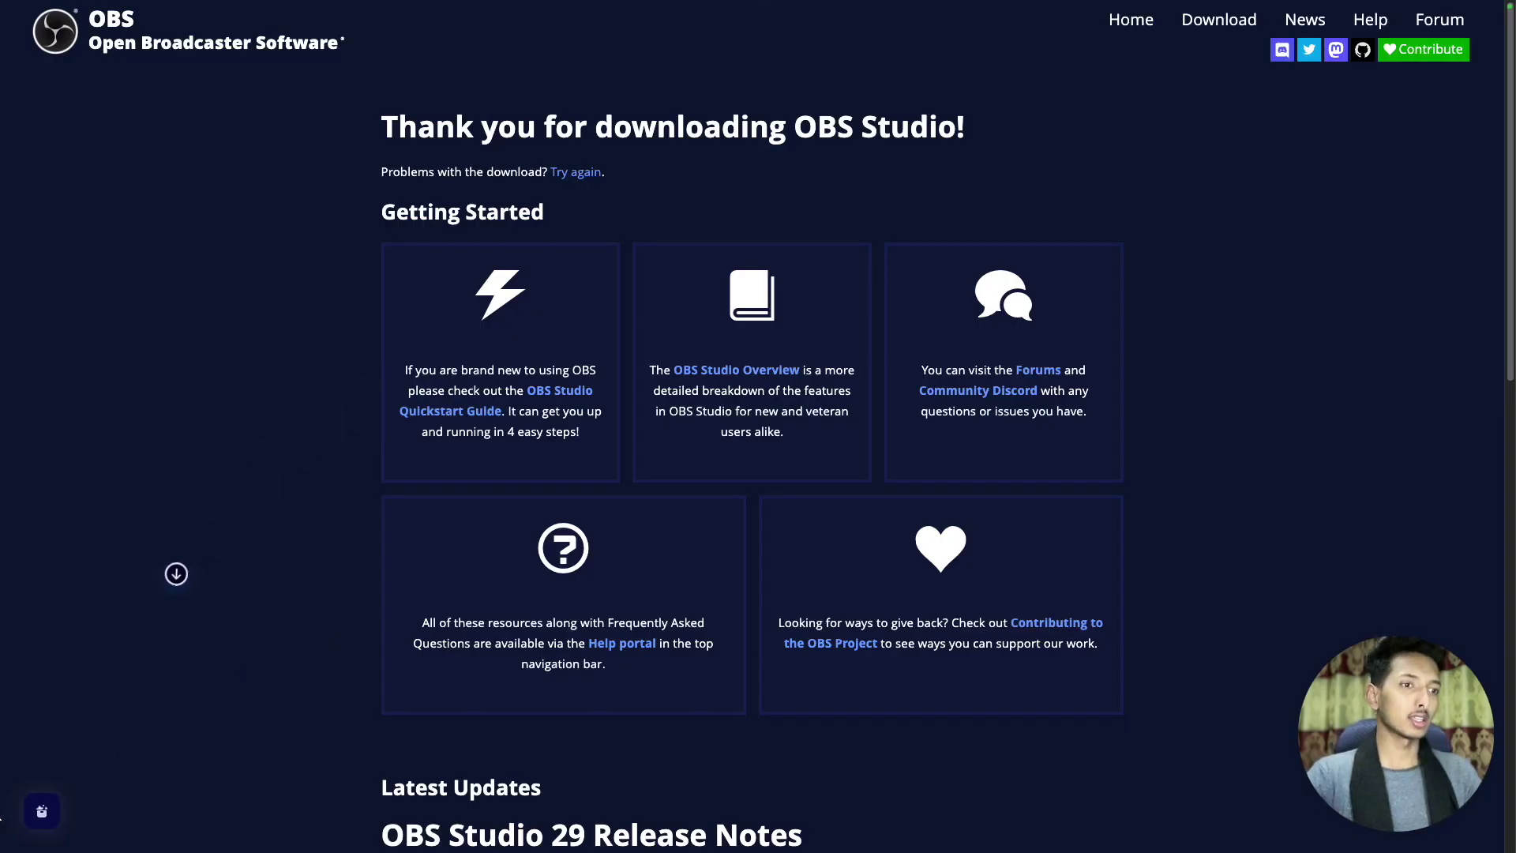
pyautogui.press('super+s')
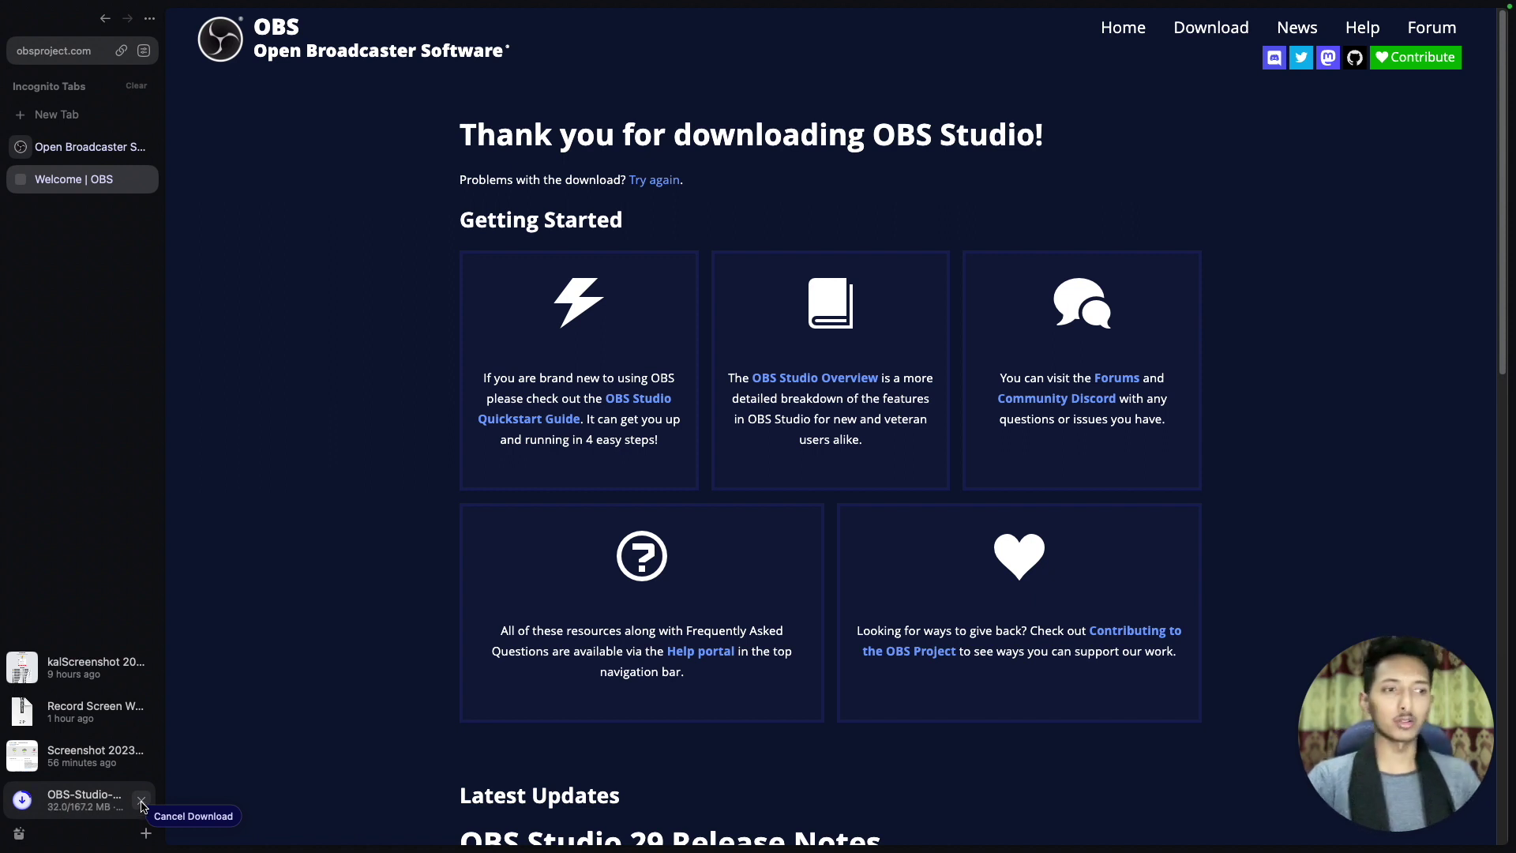
pyautogui.click(142, 804)
pyautogui.click(247, 662)
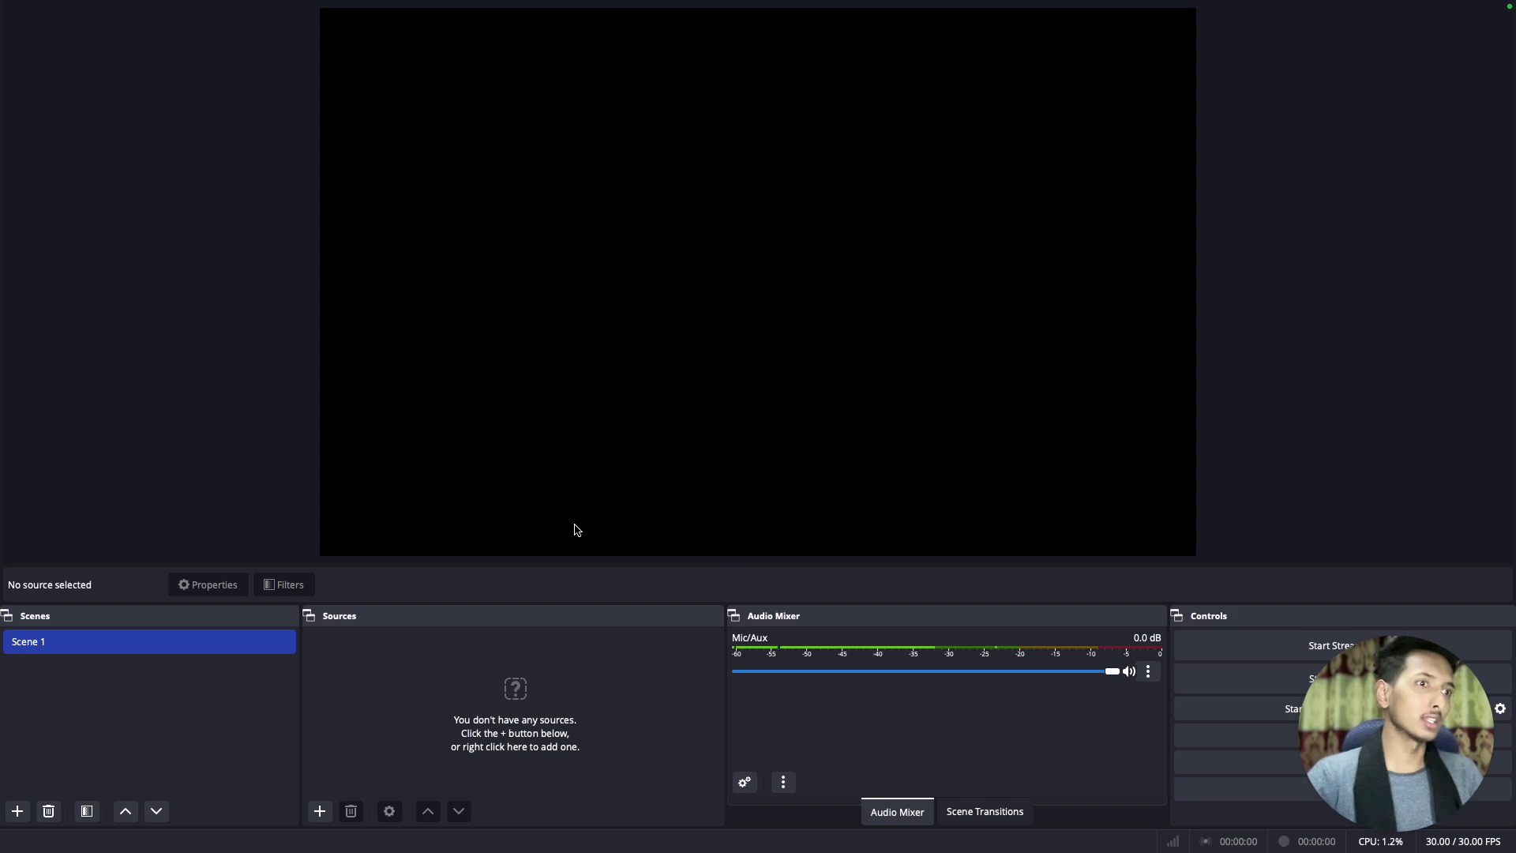
# In the Arc browser, search Google for "record screen+webcam at once highapproach"
pyautogui.moveTo(215, 5)
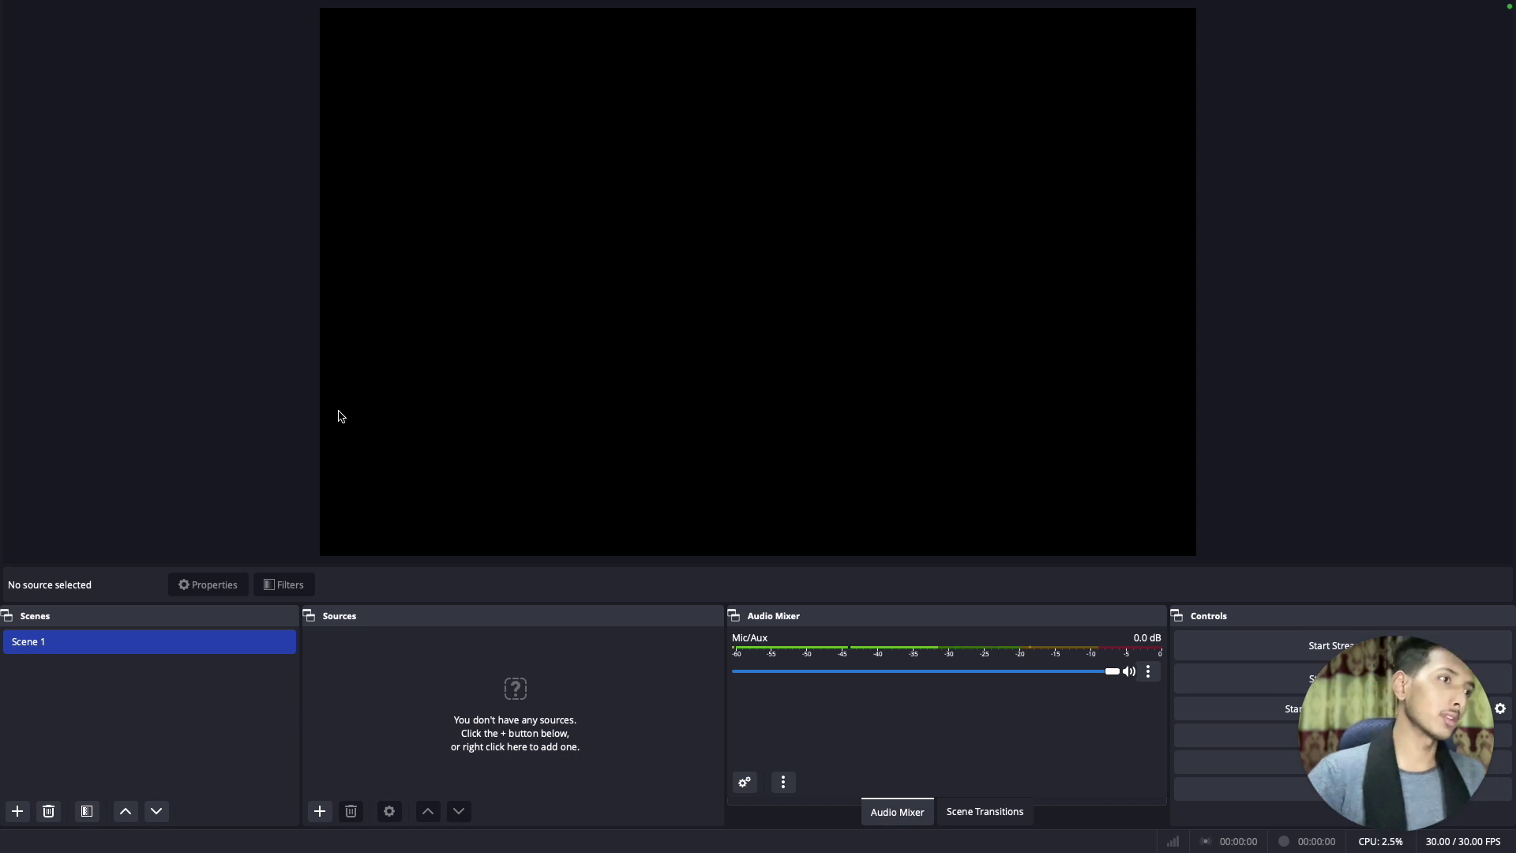
pyautogui.hotkey('ctrl', 'Left')
pyautogui.press('super+a')
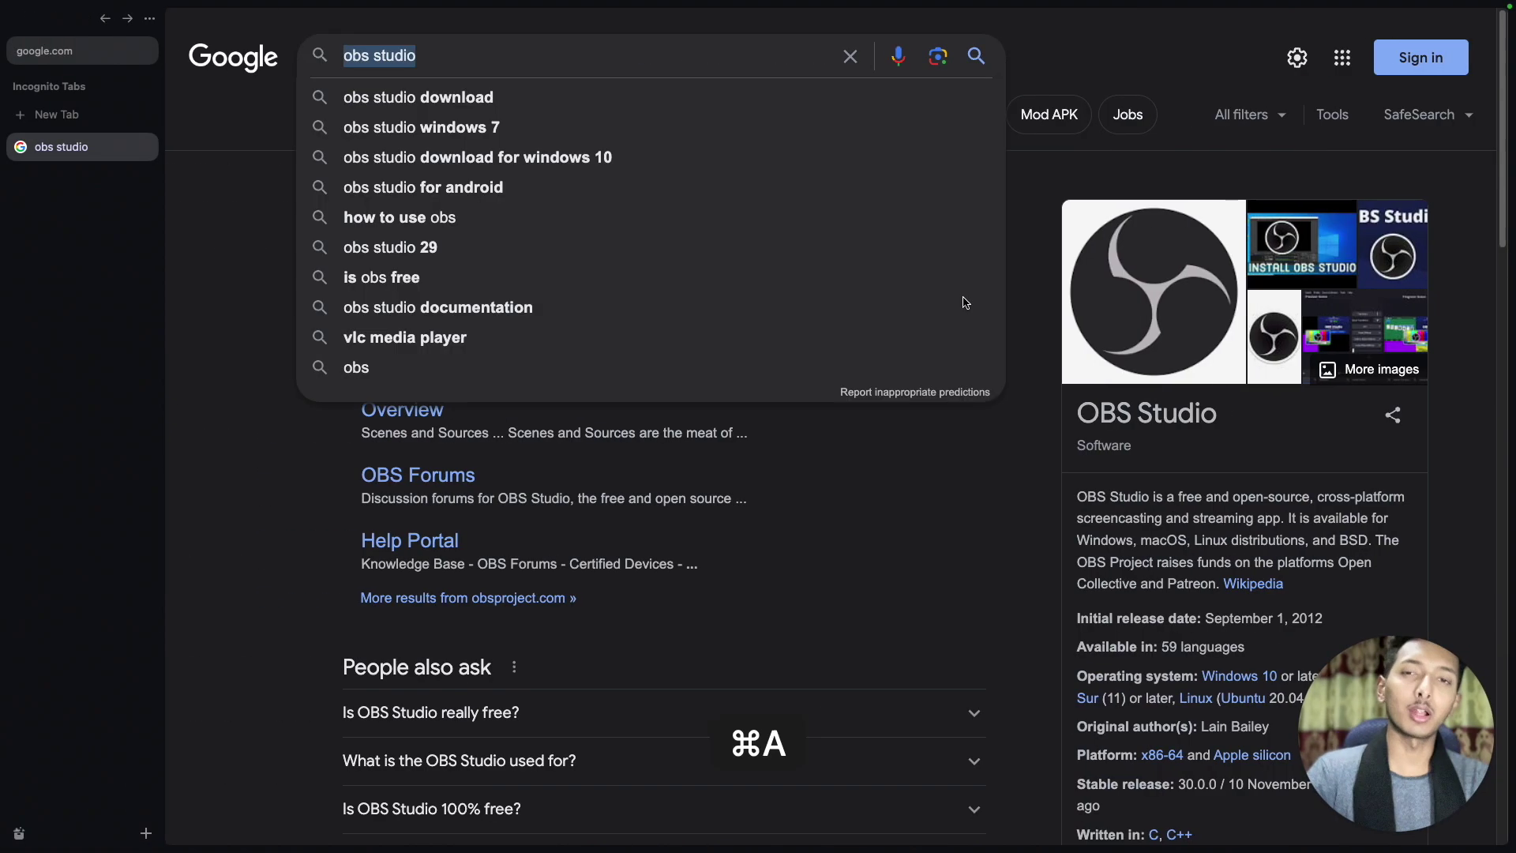
pyautogui.press('BackSpace')
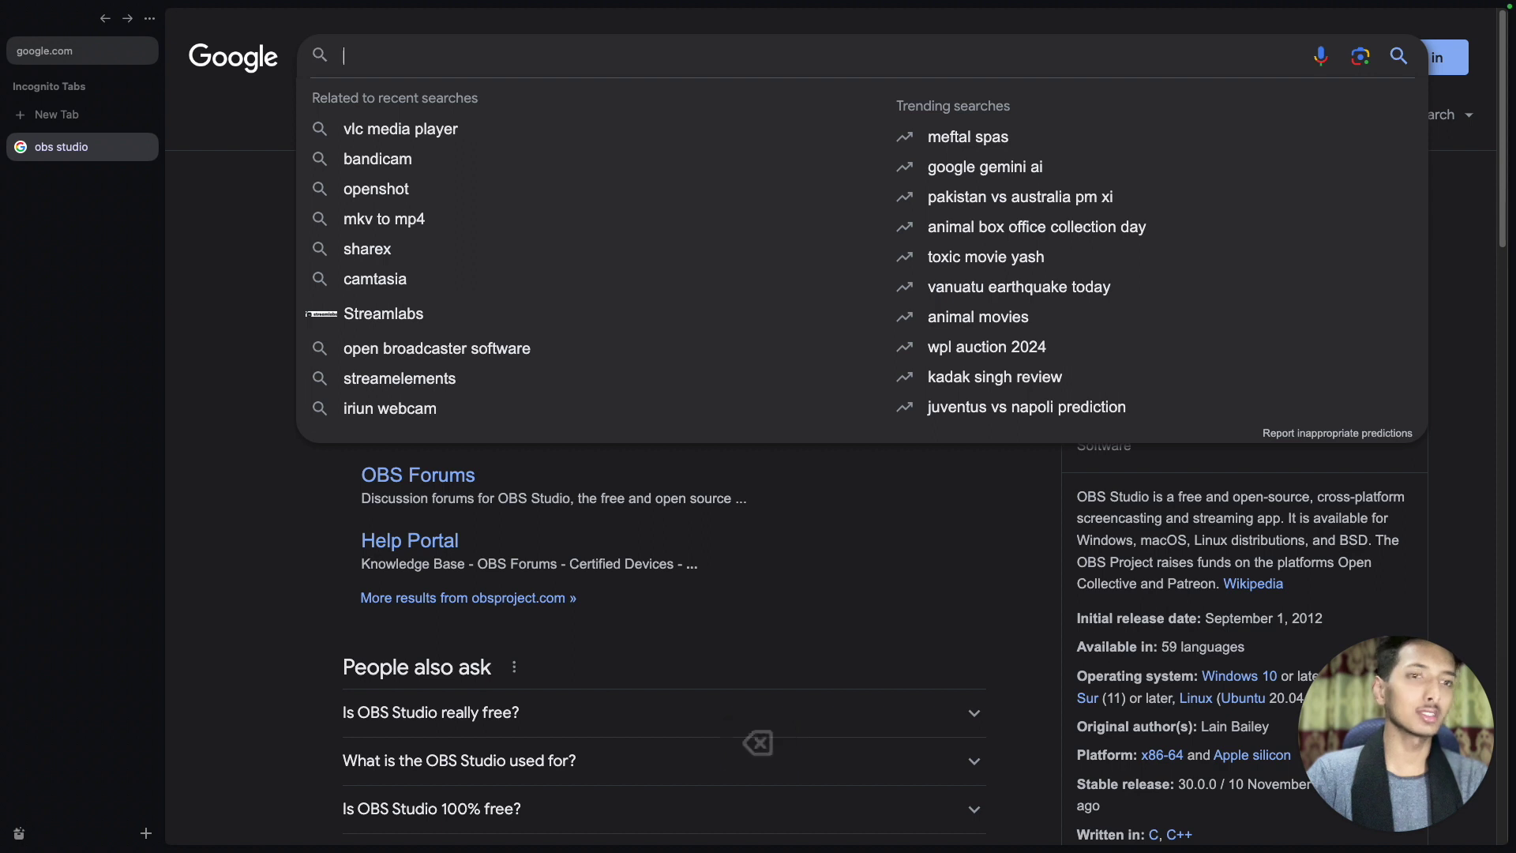
pyautogui.write('record ')
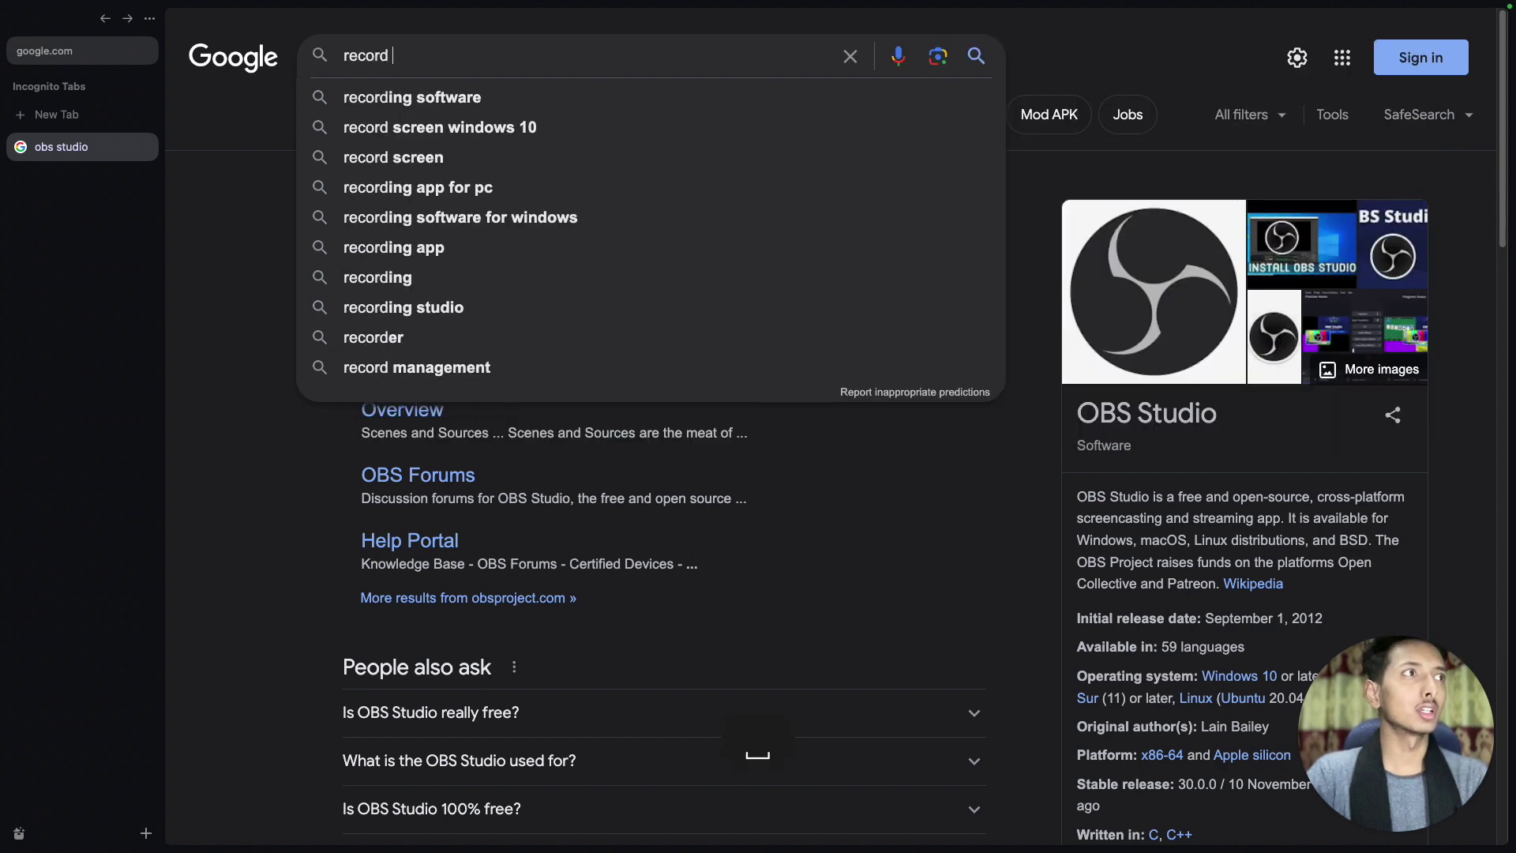
pyautogui.write('screen+')
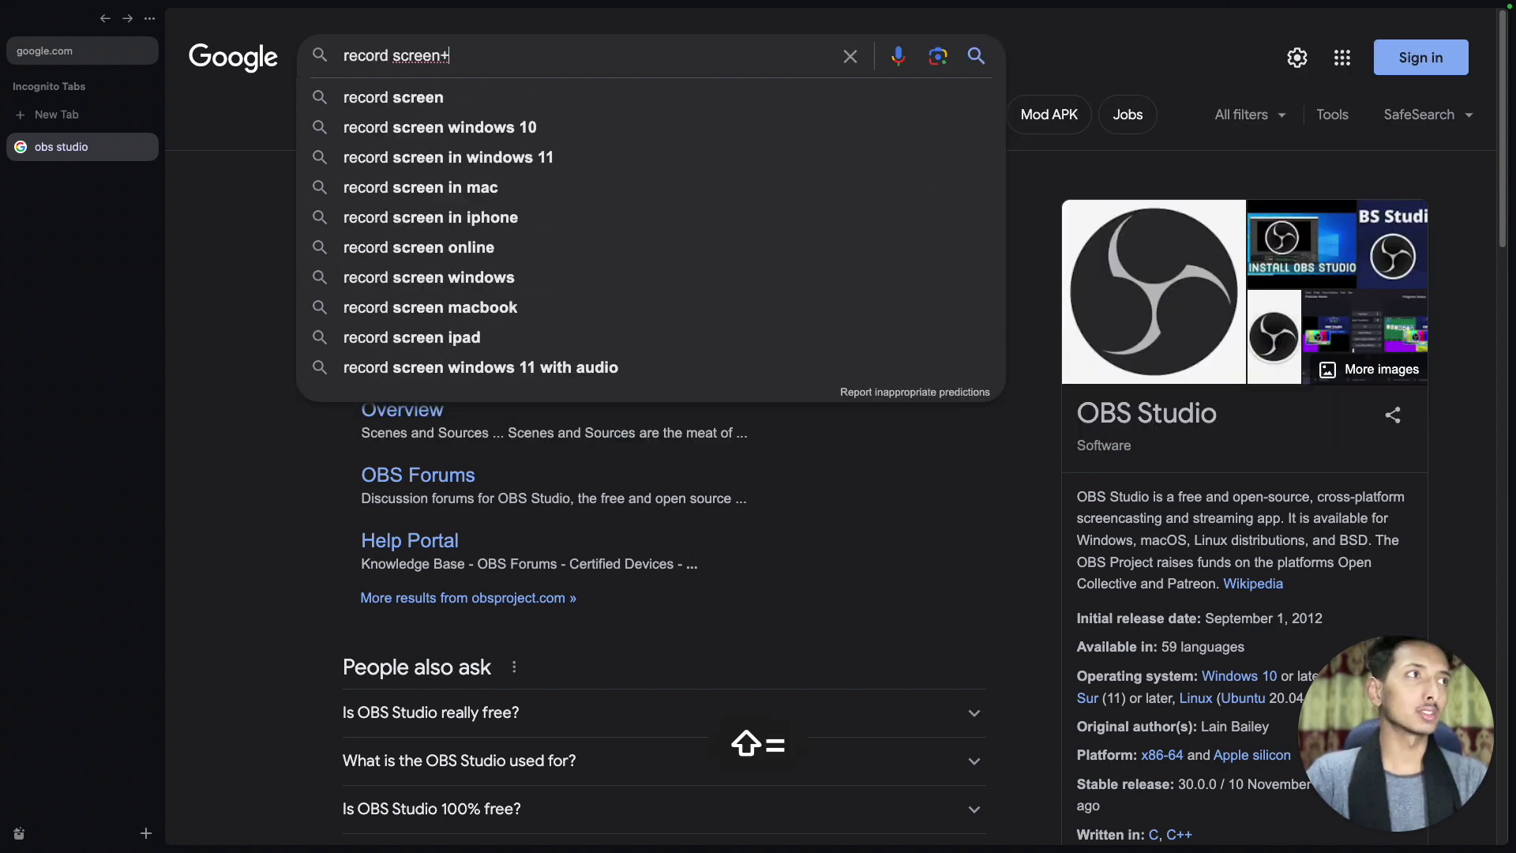
pyautogui.write('webcam at once hih')
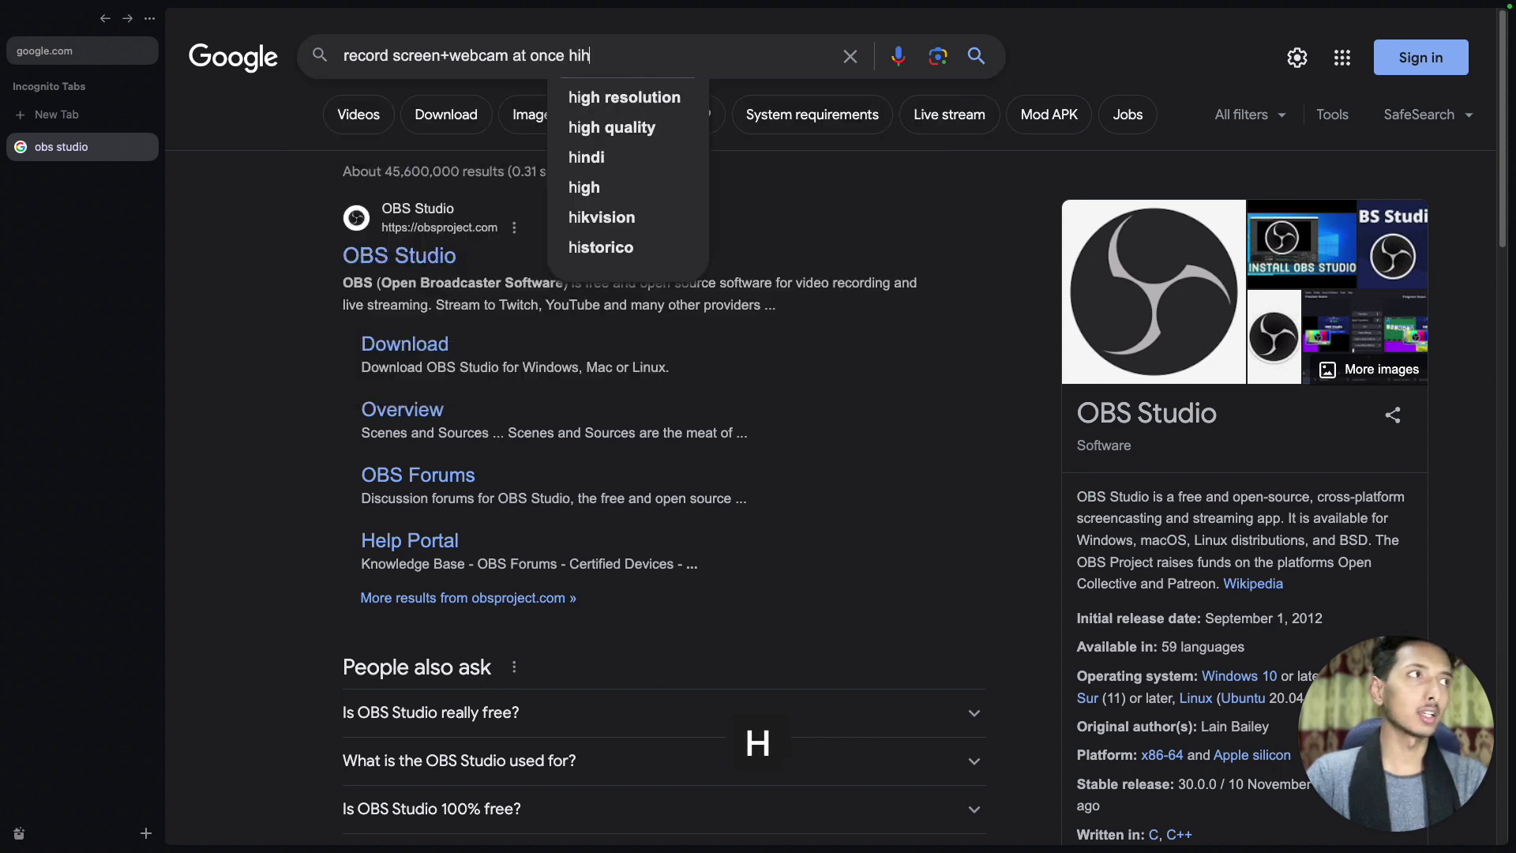
pyautogui.press('BackSpace')
pyautogui.write('gh')
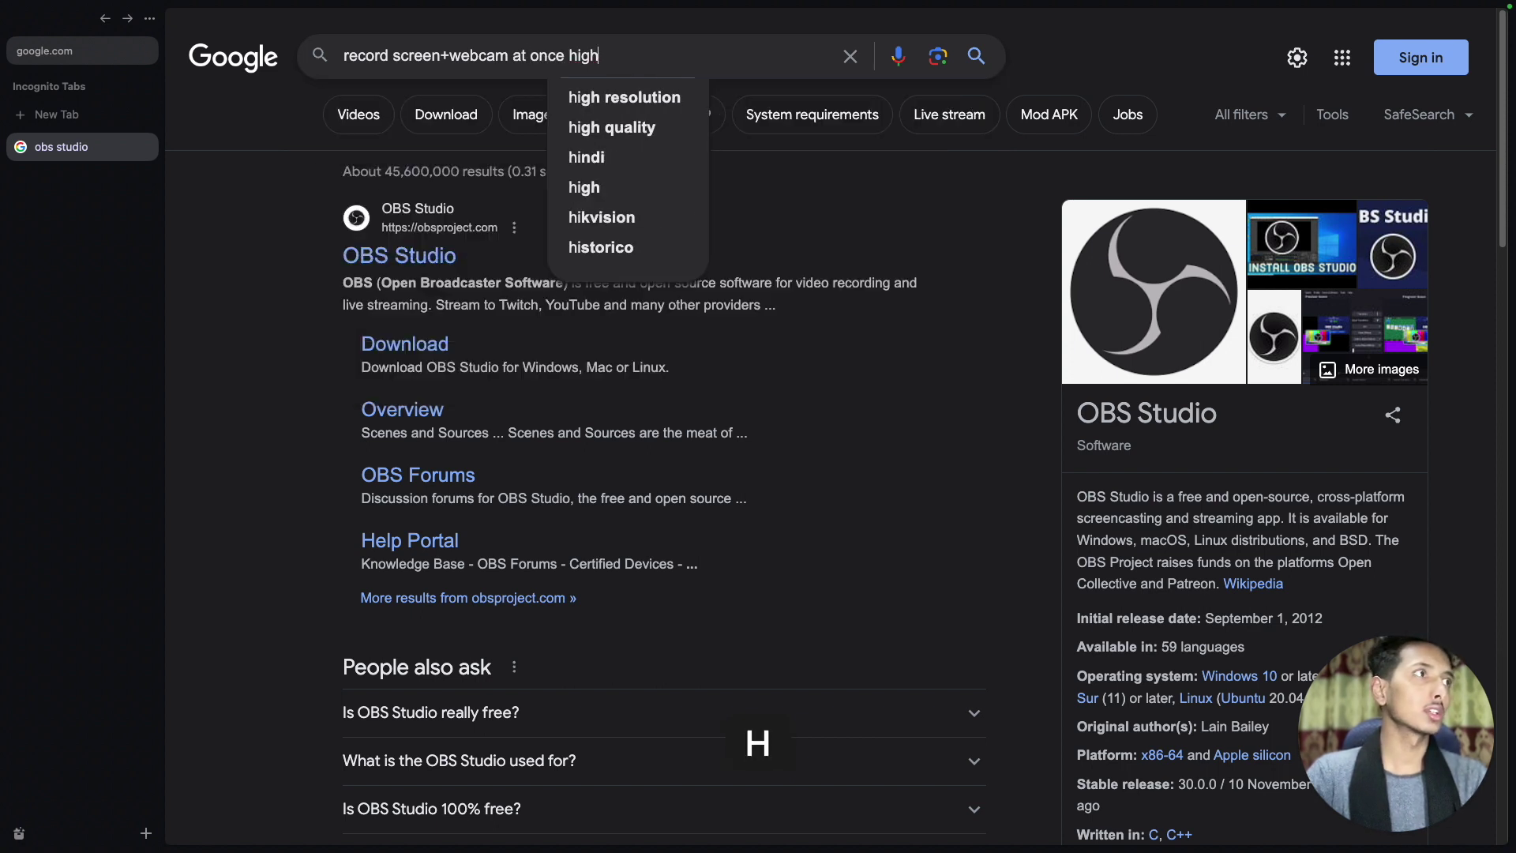
pyautogui.write('approach')
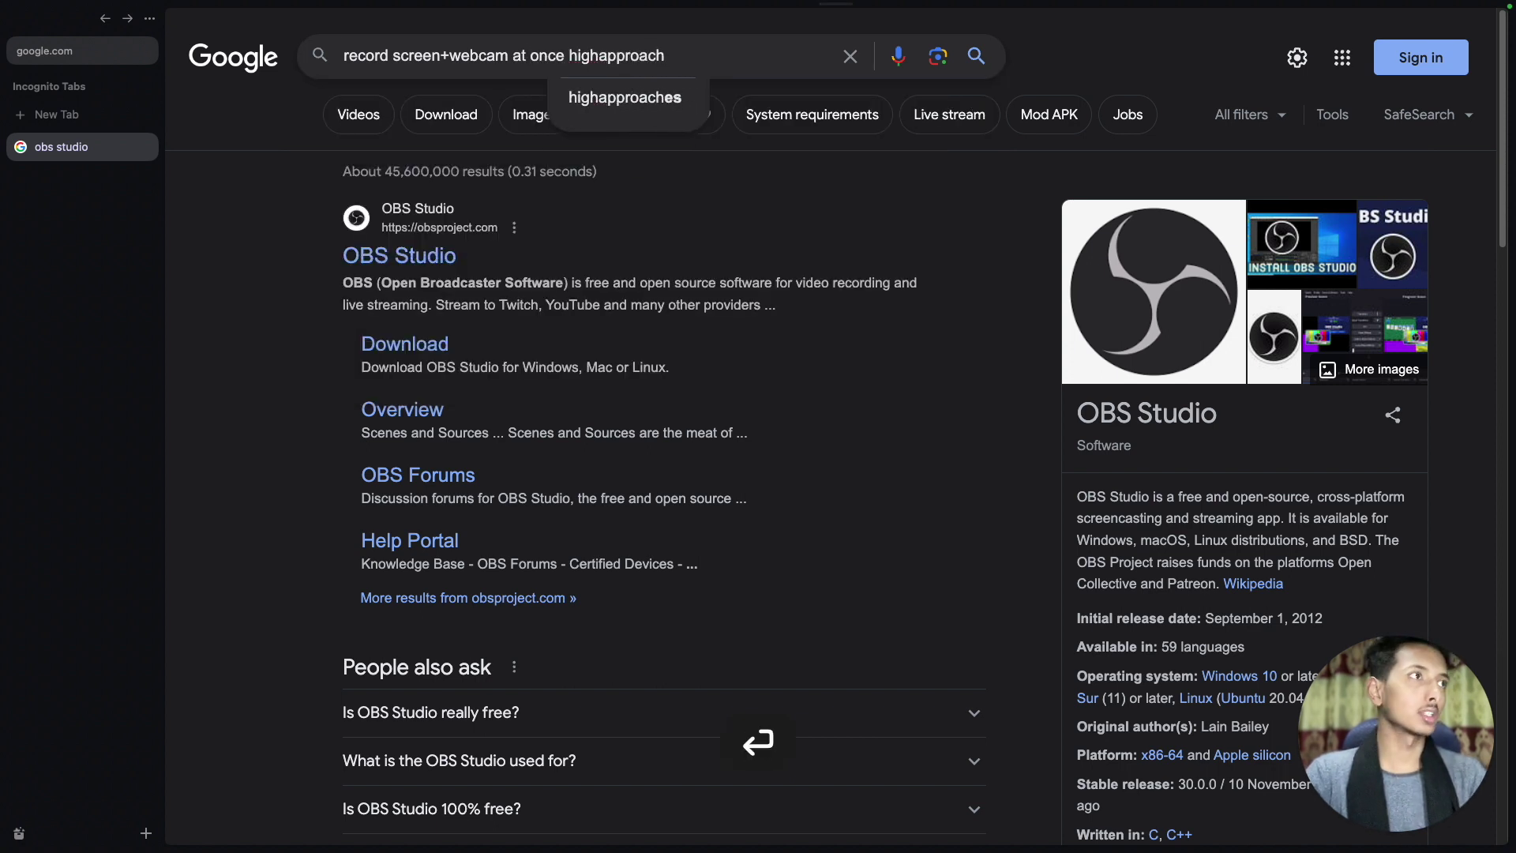
pyautogui.press('Return')
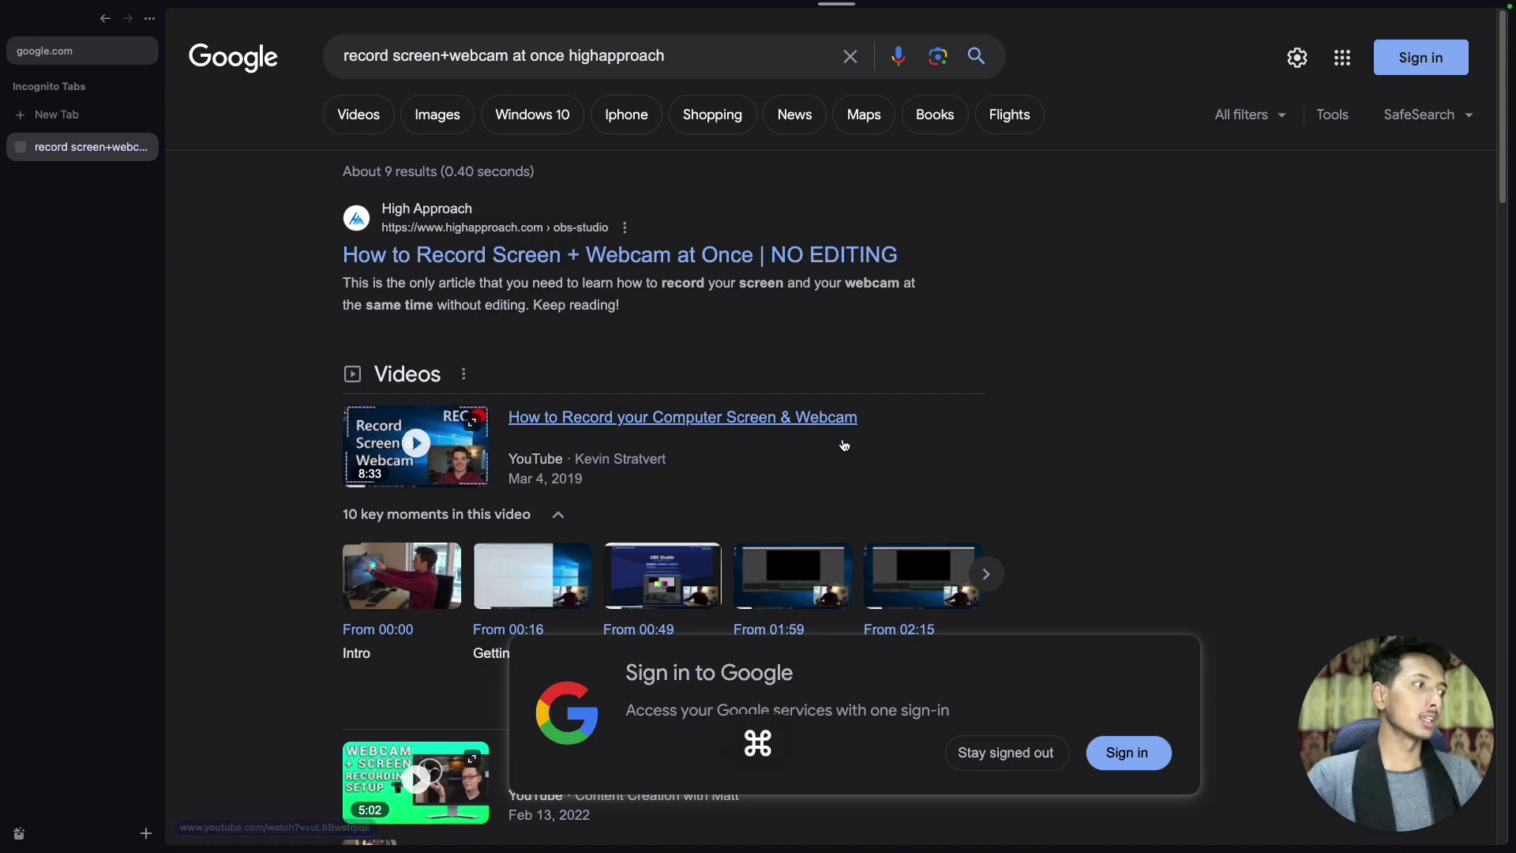
# Dismiss the Google sign-in prompt and open the High Approach article "How to Record Screen + Webcam at Once | NO EDITING"
pyautogui.press('super+s')
pyautogui.click(953, 756)
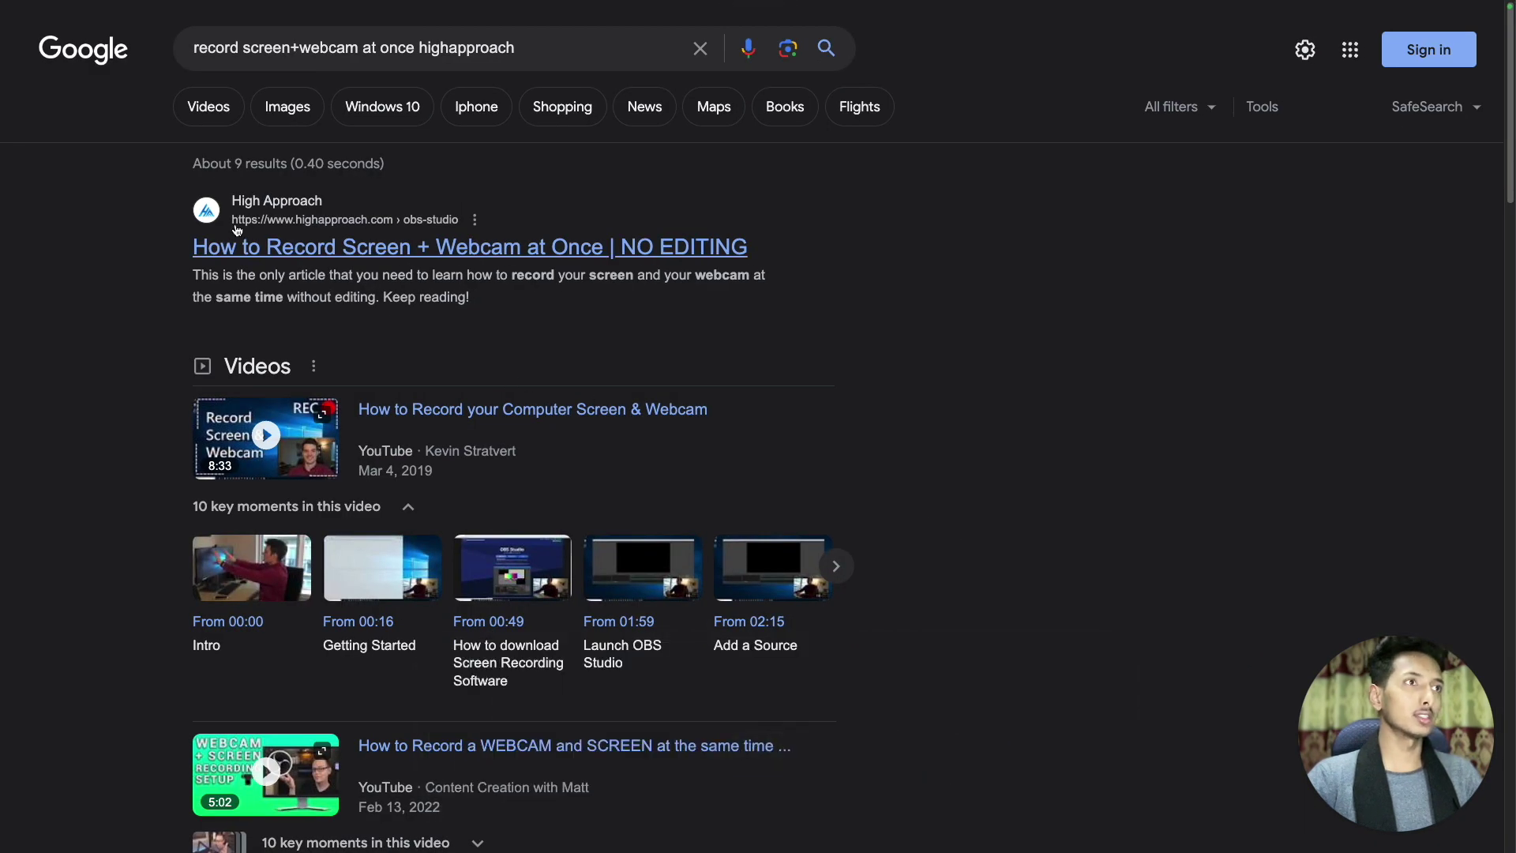
pyautogui.click(284, 248)
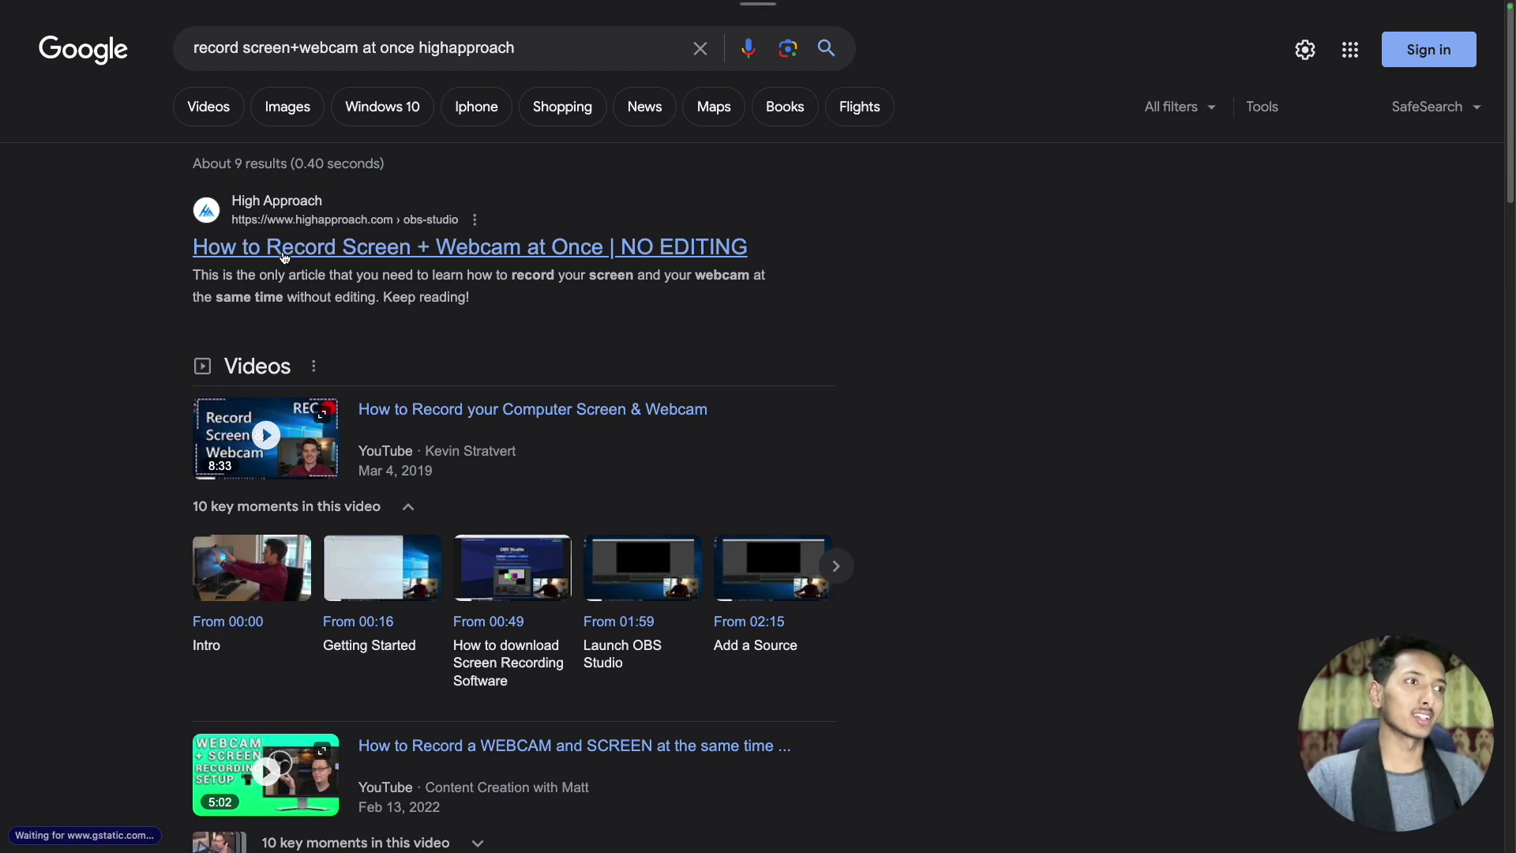
# Download the OBS Webcam Circle ZIP file offered in Step 3 of the article
pyautogui.scroll(-15, 563, 331)
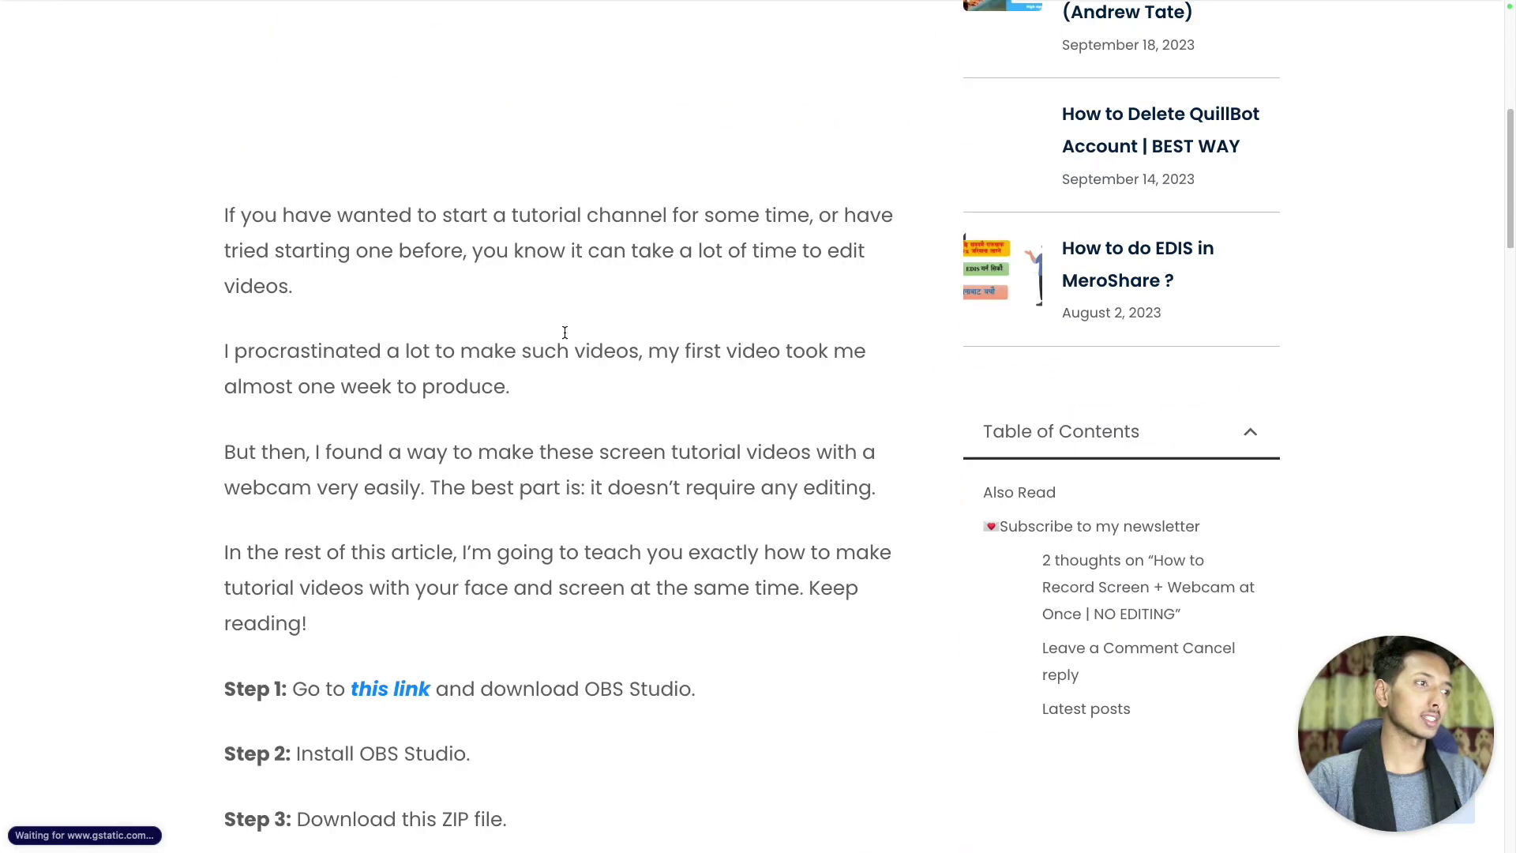
pyautogui.scroll(4, 545, 333)
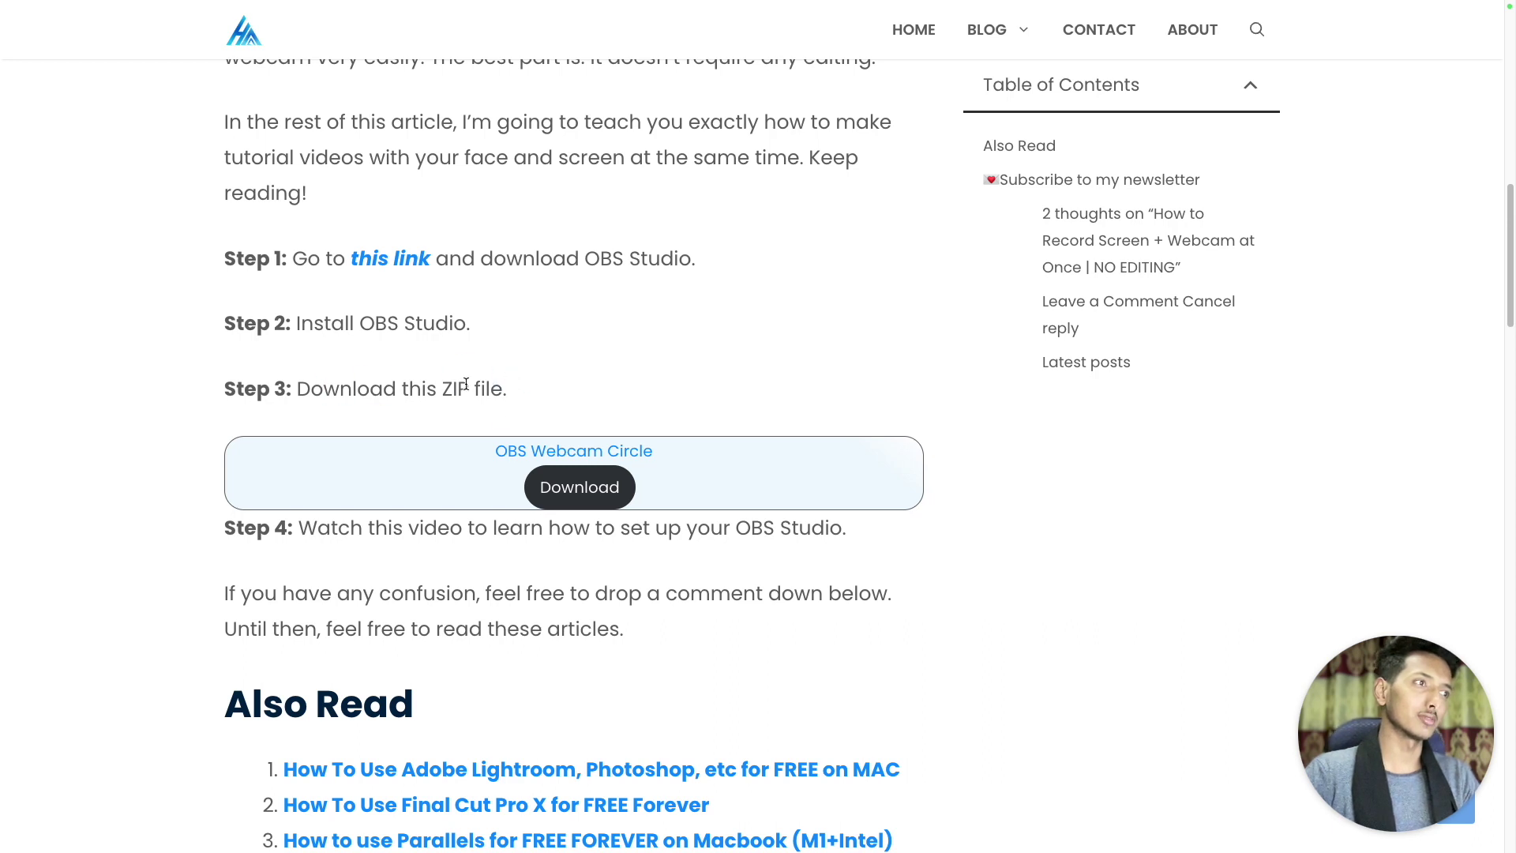
pyautogui.click(579, 503)
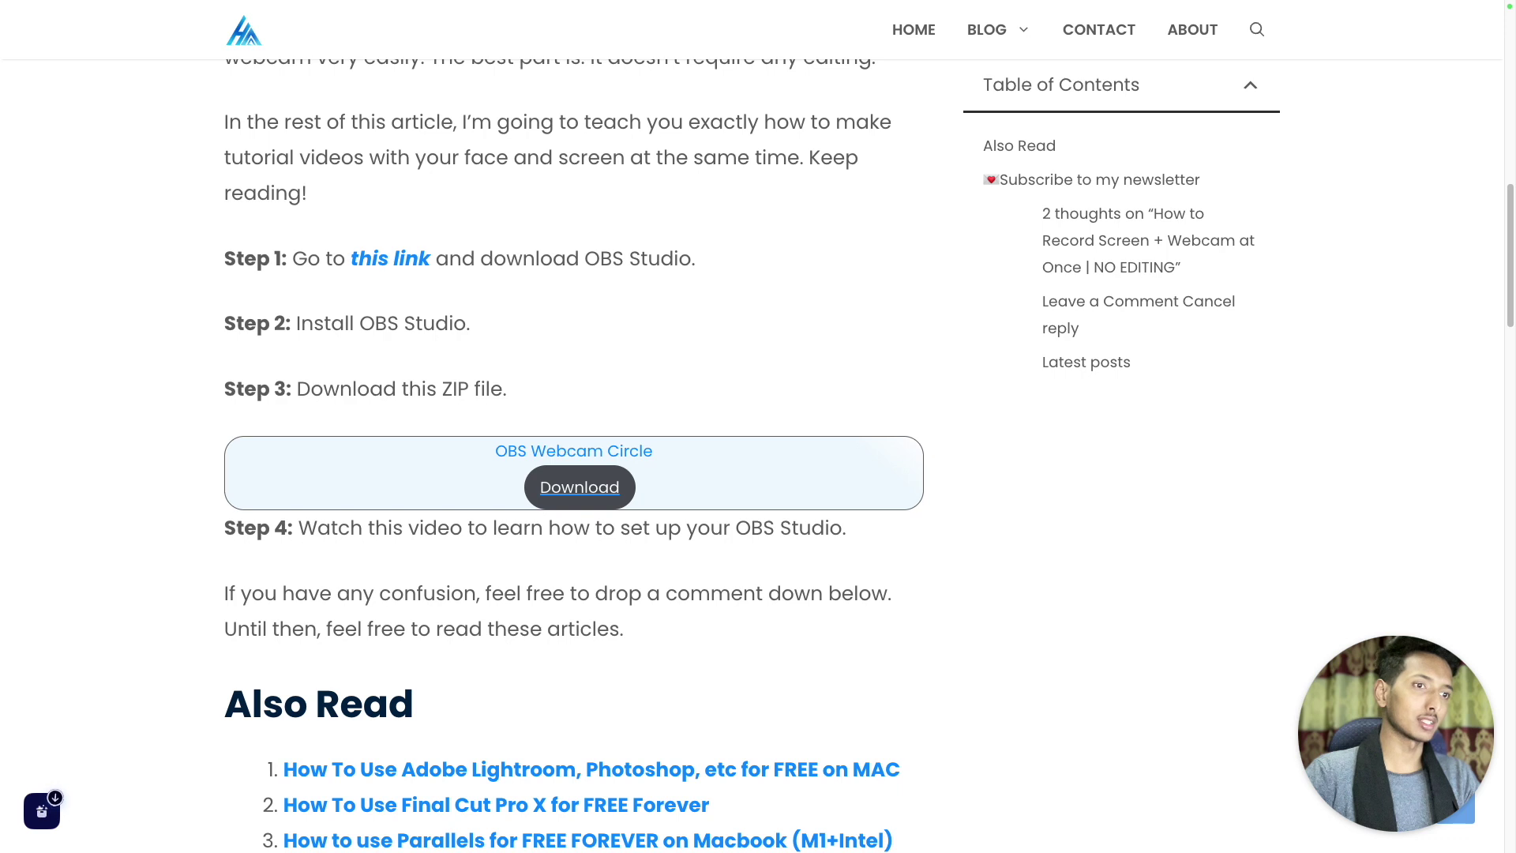
pyautogui.press('super+s')
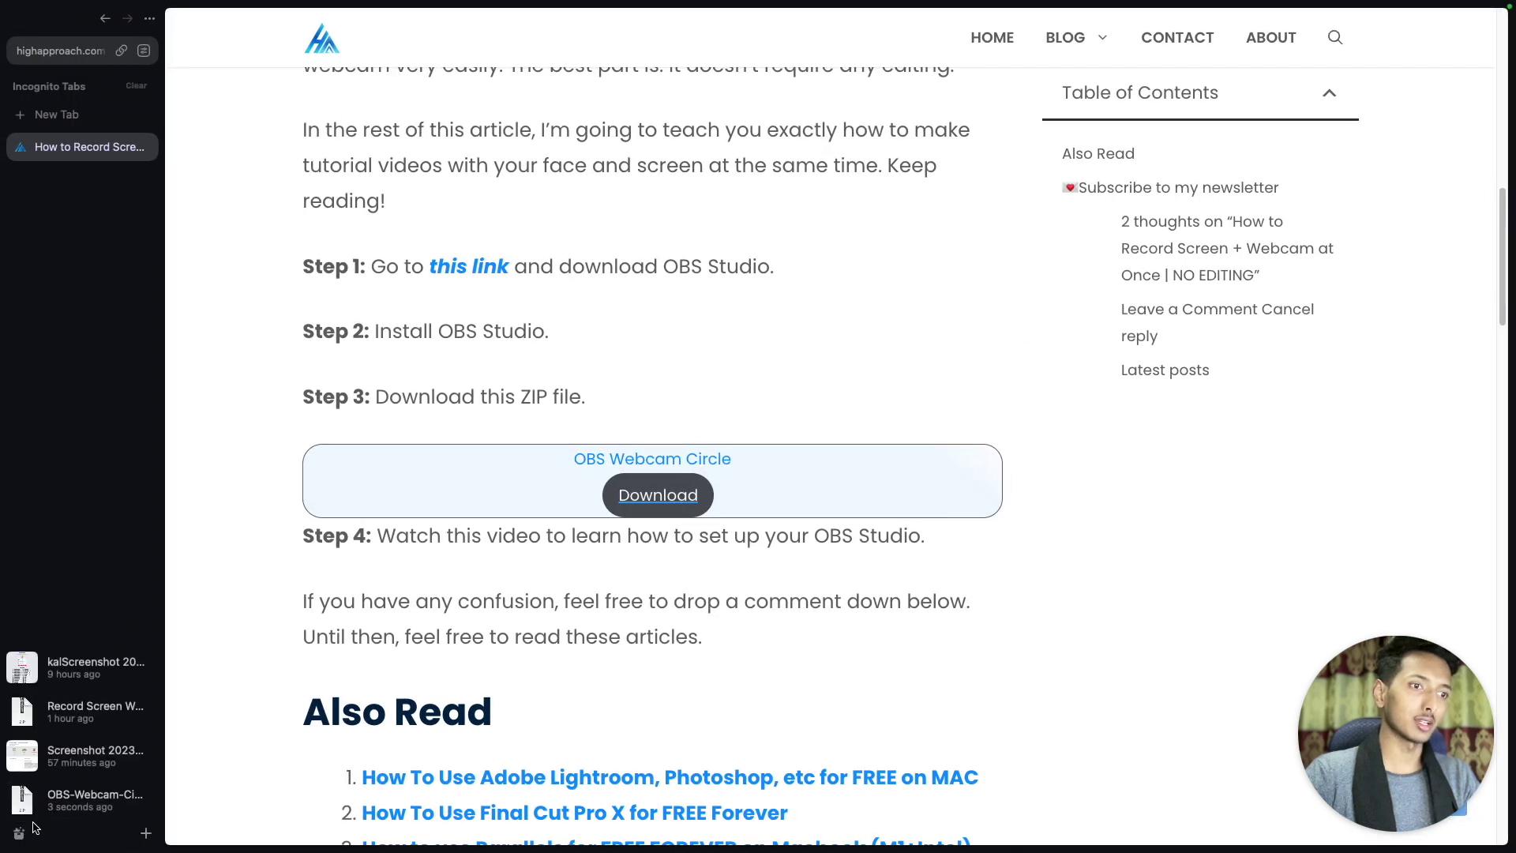
pyautogui.press('super+s')
# Switch to Finder and extract OBS-Webcam-Circle.zip in the Downloads folder
pyautogui.hotkey('ctrl', 'Left')
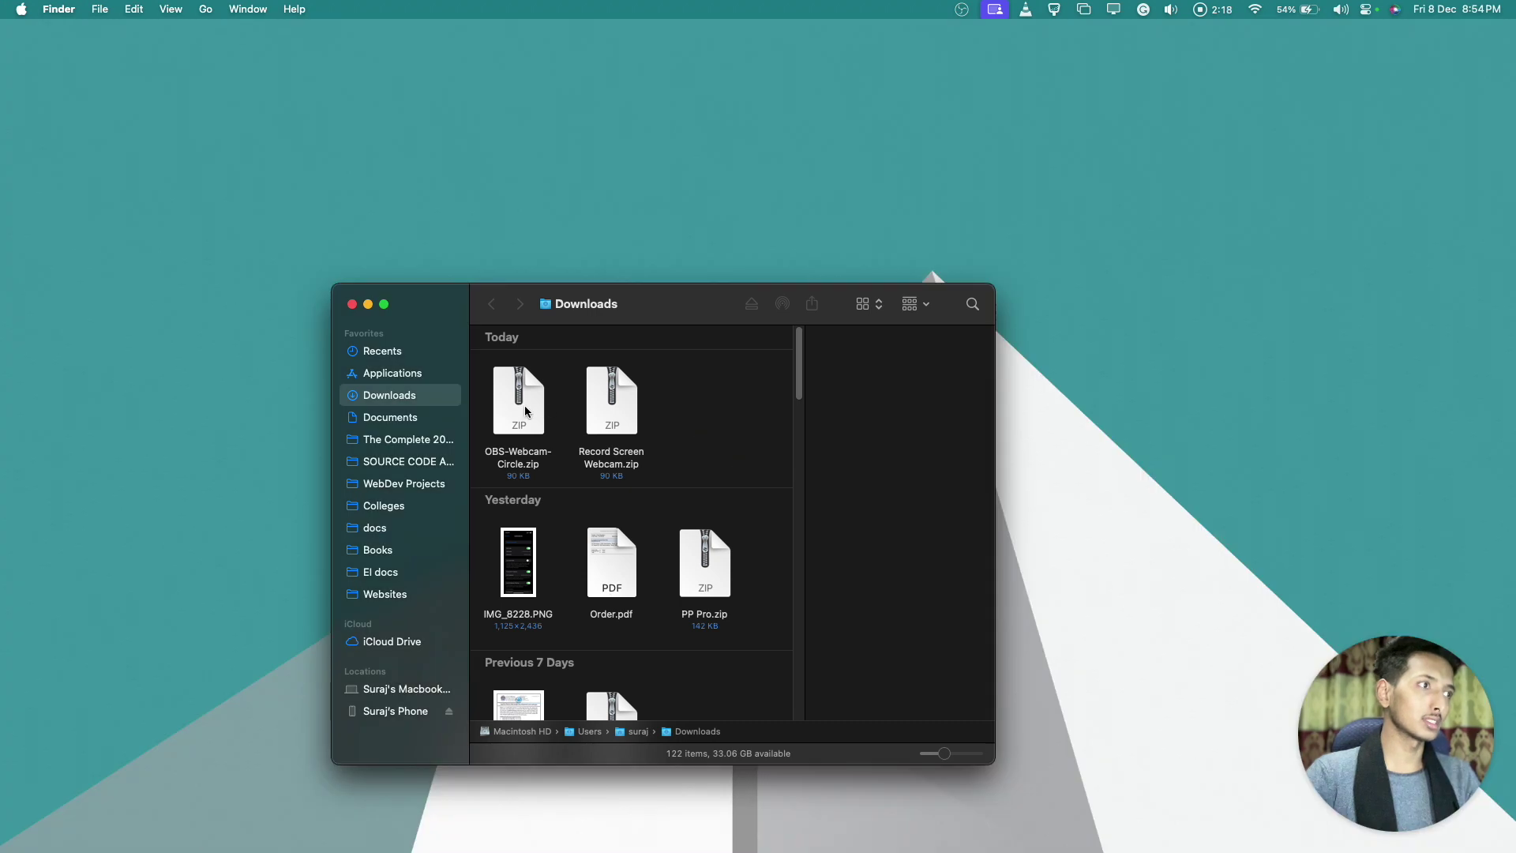
pyautogui.click(526, 419)
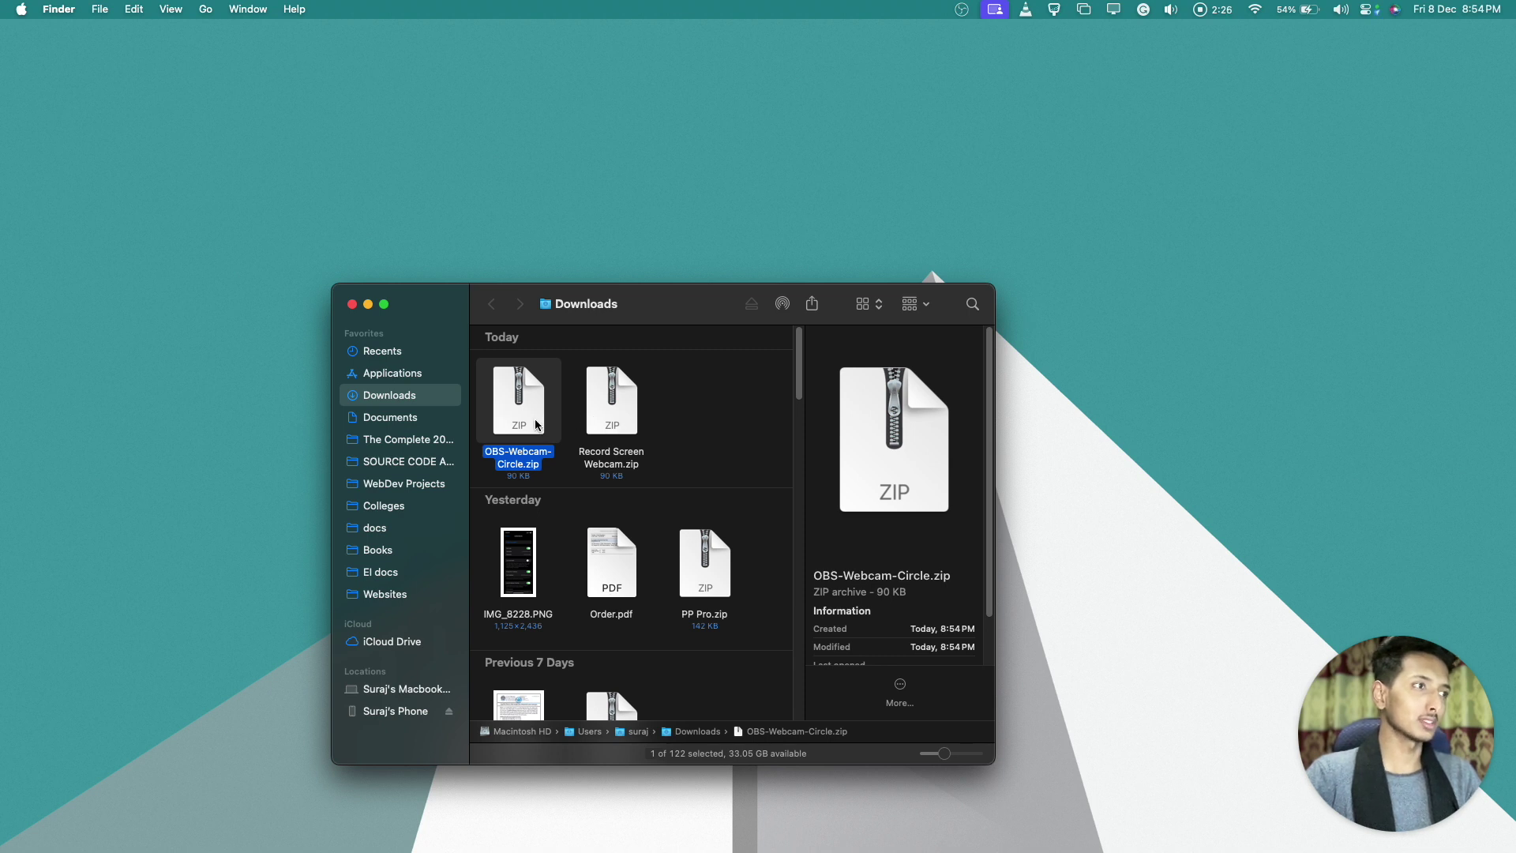
pyautogui.doubleClick(534, 424)
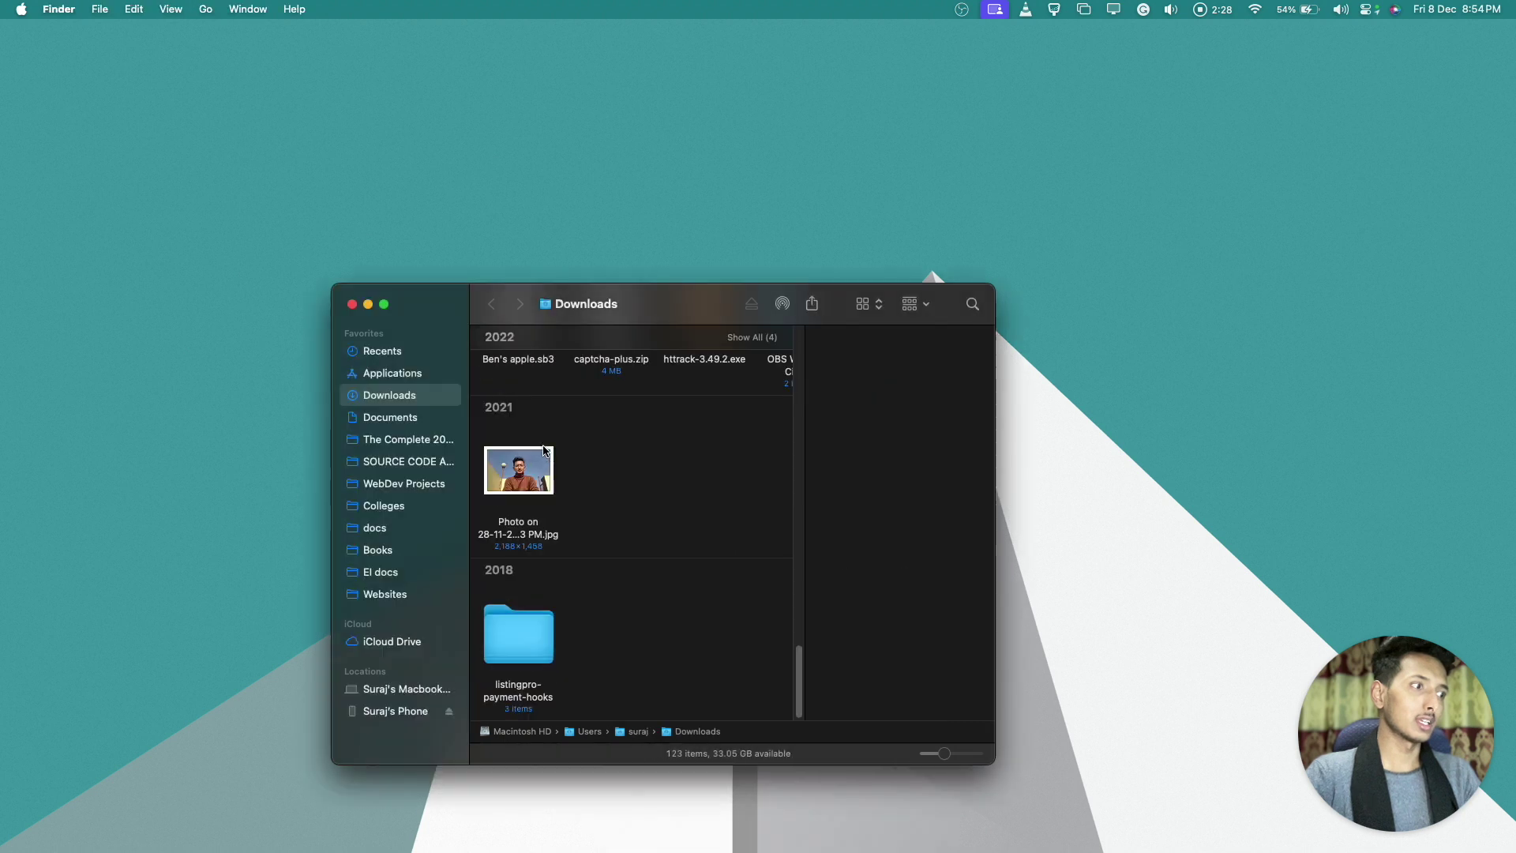
# Expand the 2022 group in Downloads and select the extracted OBS Webcam Circle folder
pyautogui.scroll(5, 632, 501)
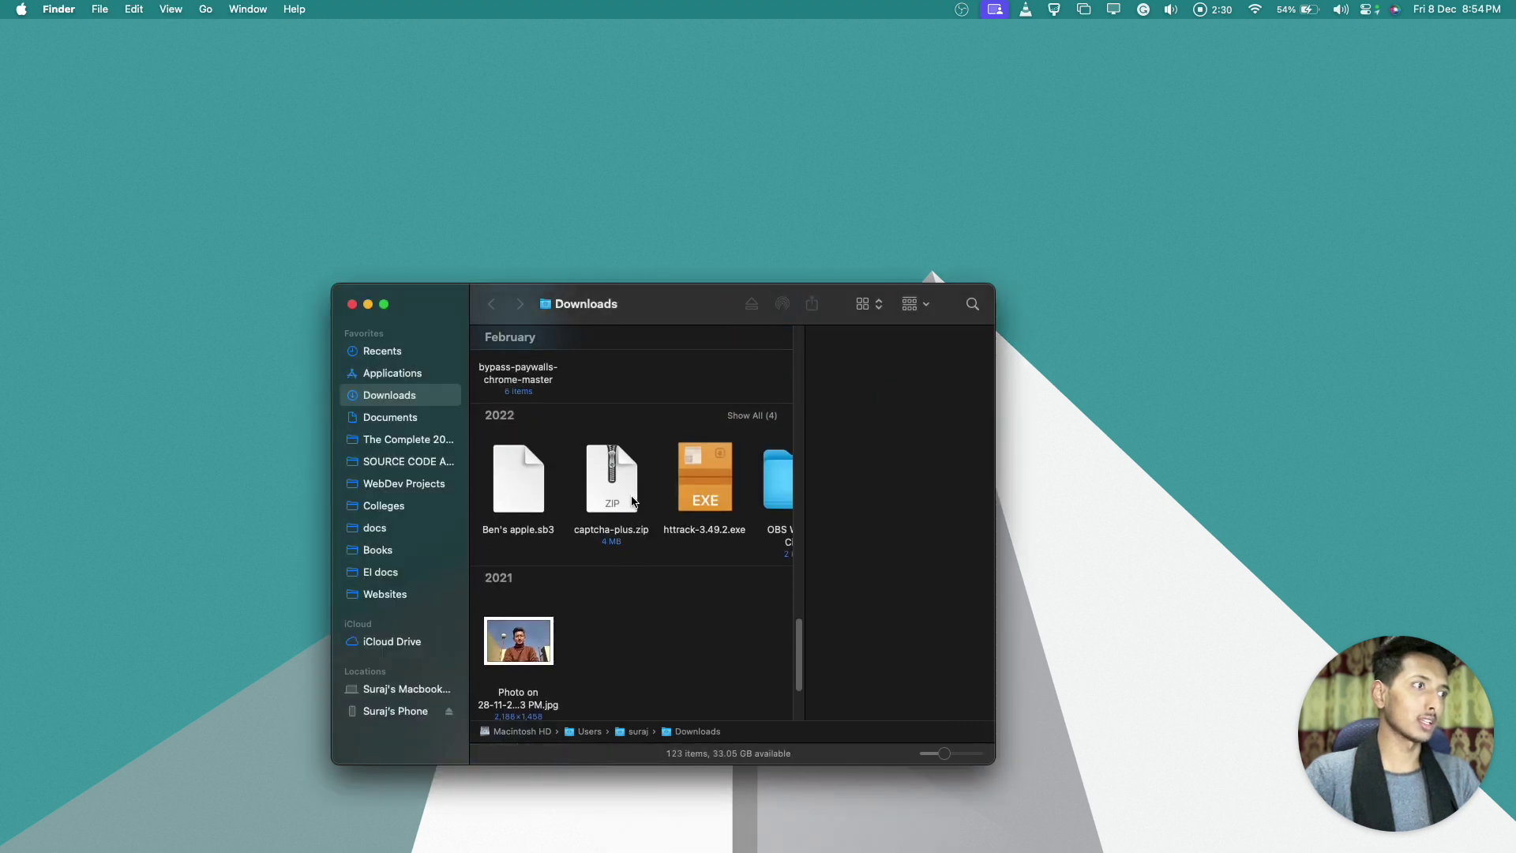
pyautogui.click(745, 522)
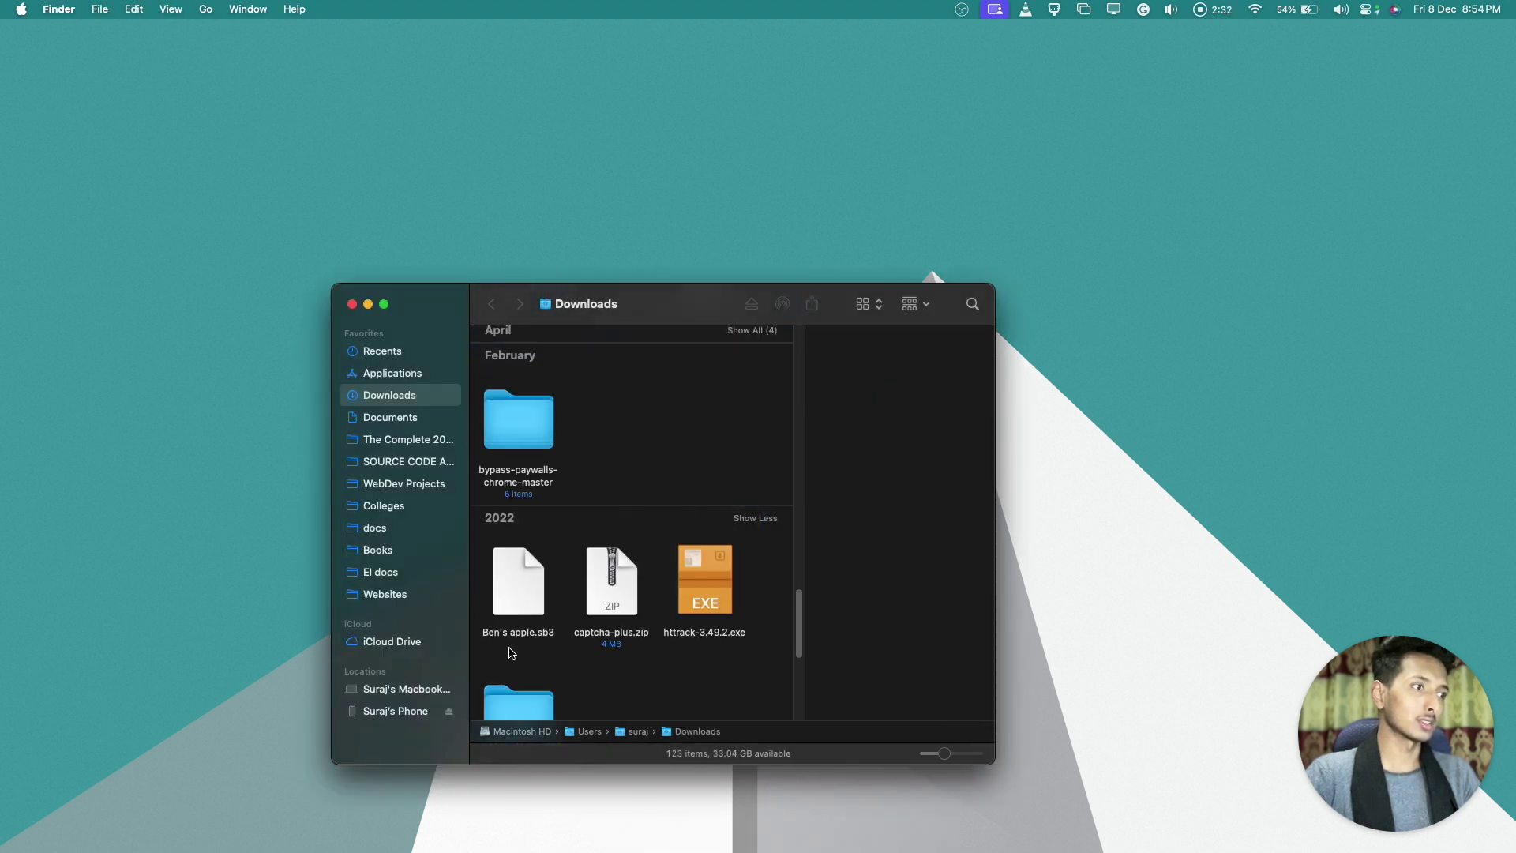
pyautogui.scroll(-3, 517, 624)
pyautogui.click(521, 531)
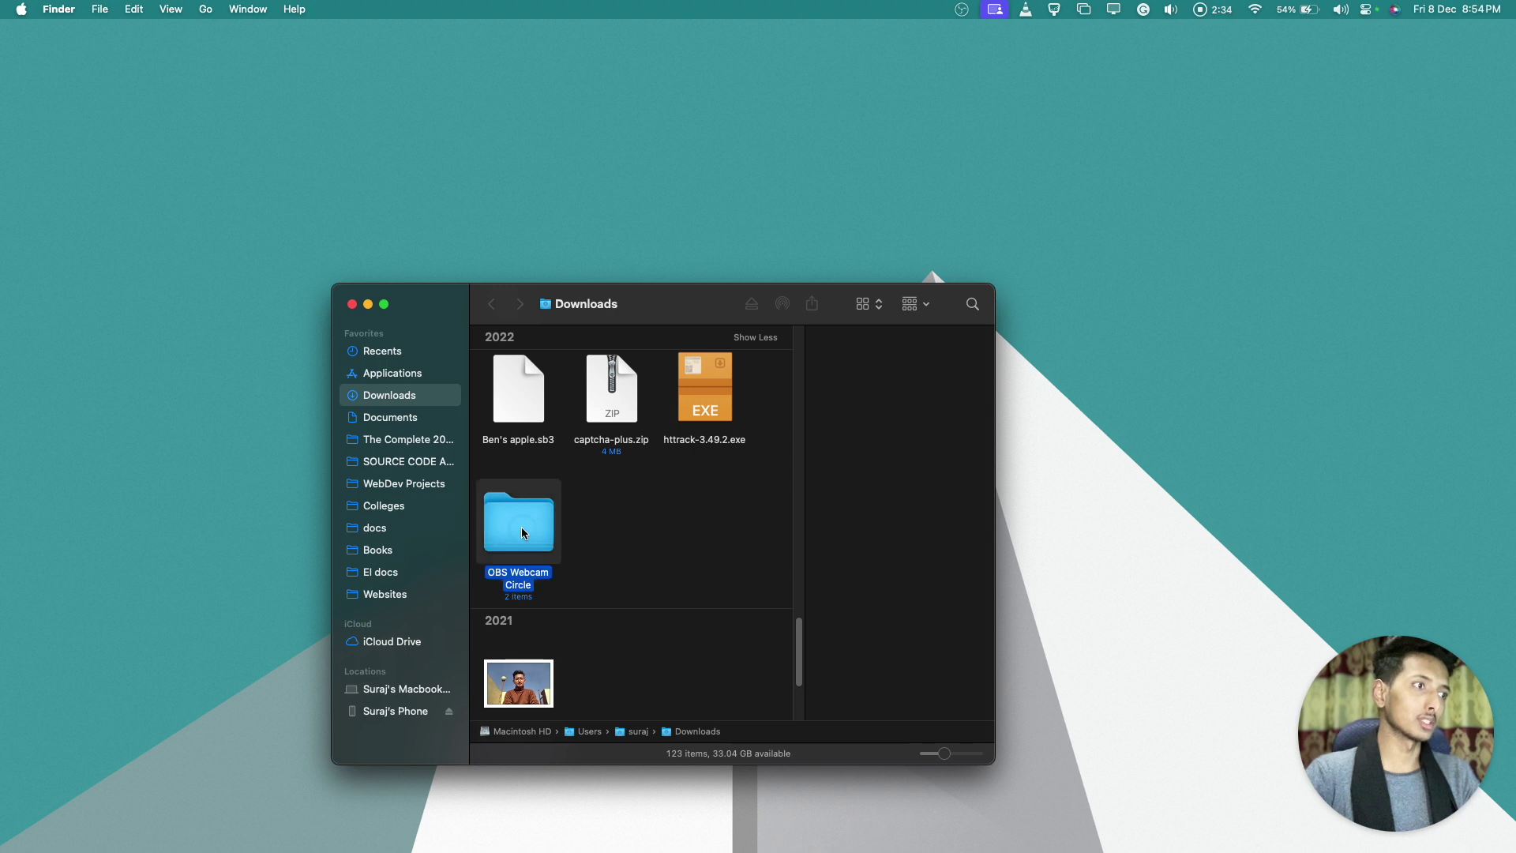
pyautogui.scroll(2, 528, 527)
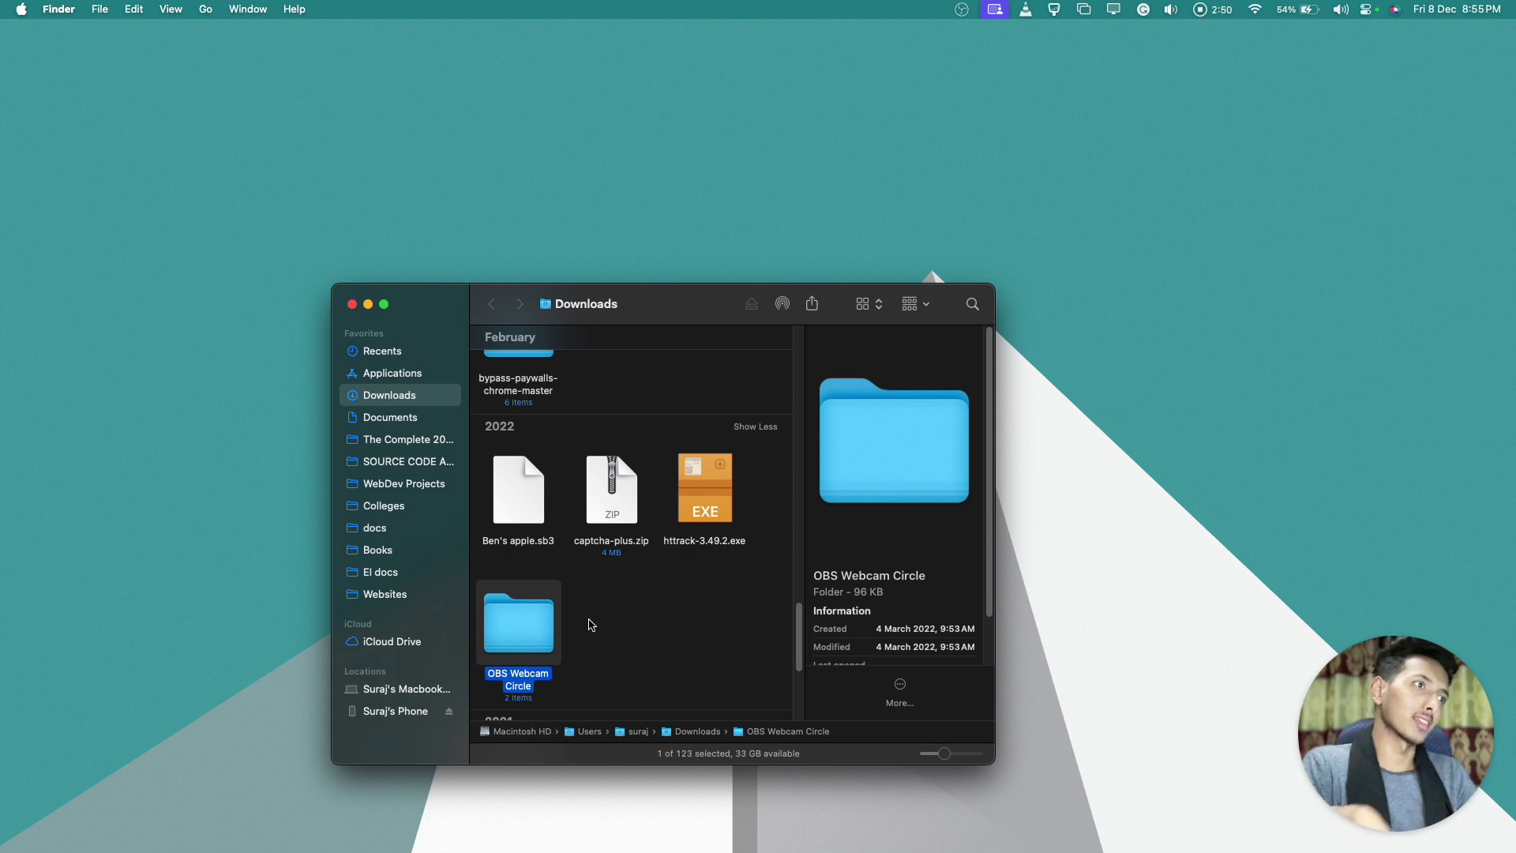
# Move the round webcam overlay to the upper-left corner of the desktop
pyautogui.moveTo(1422, 719); pyautogui.dragTo(1419, 145)
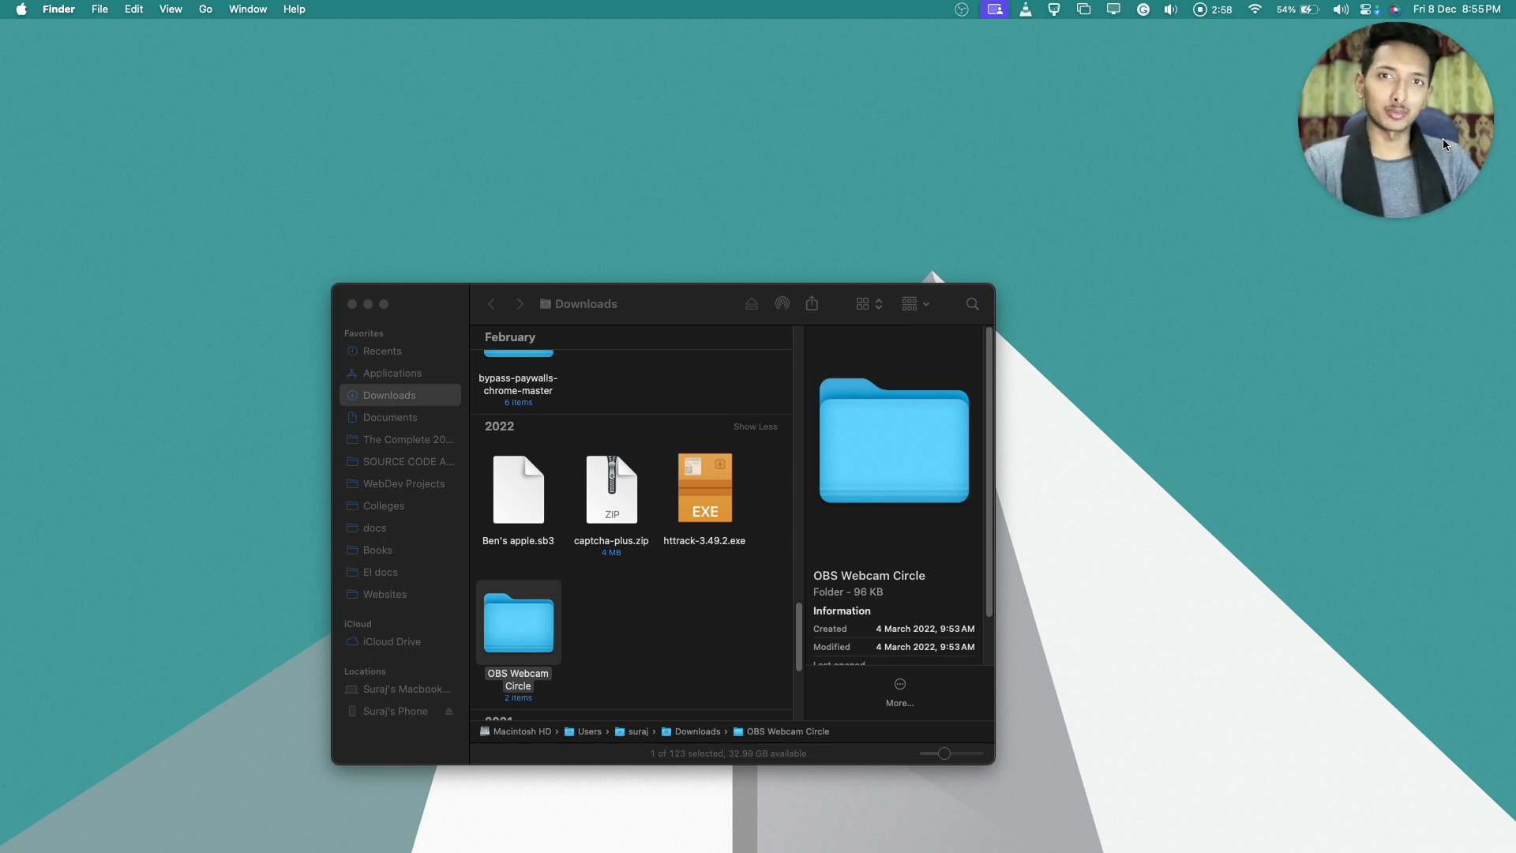
pyautogui.moveTo(1443, 139); pyautogui.dragTo(229, 150)
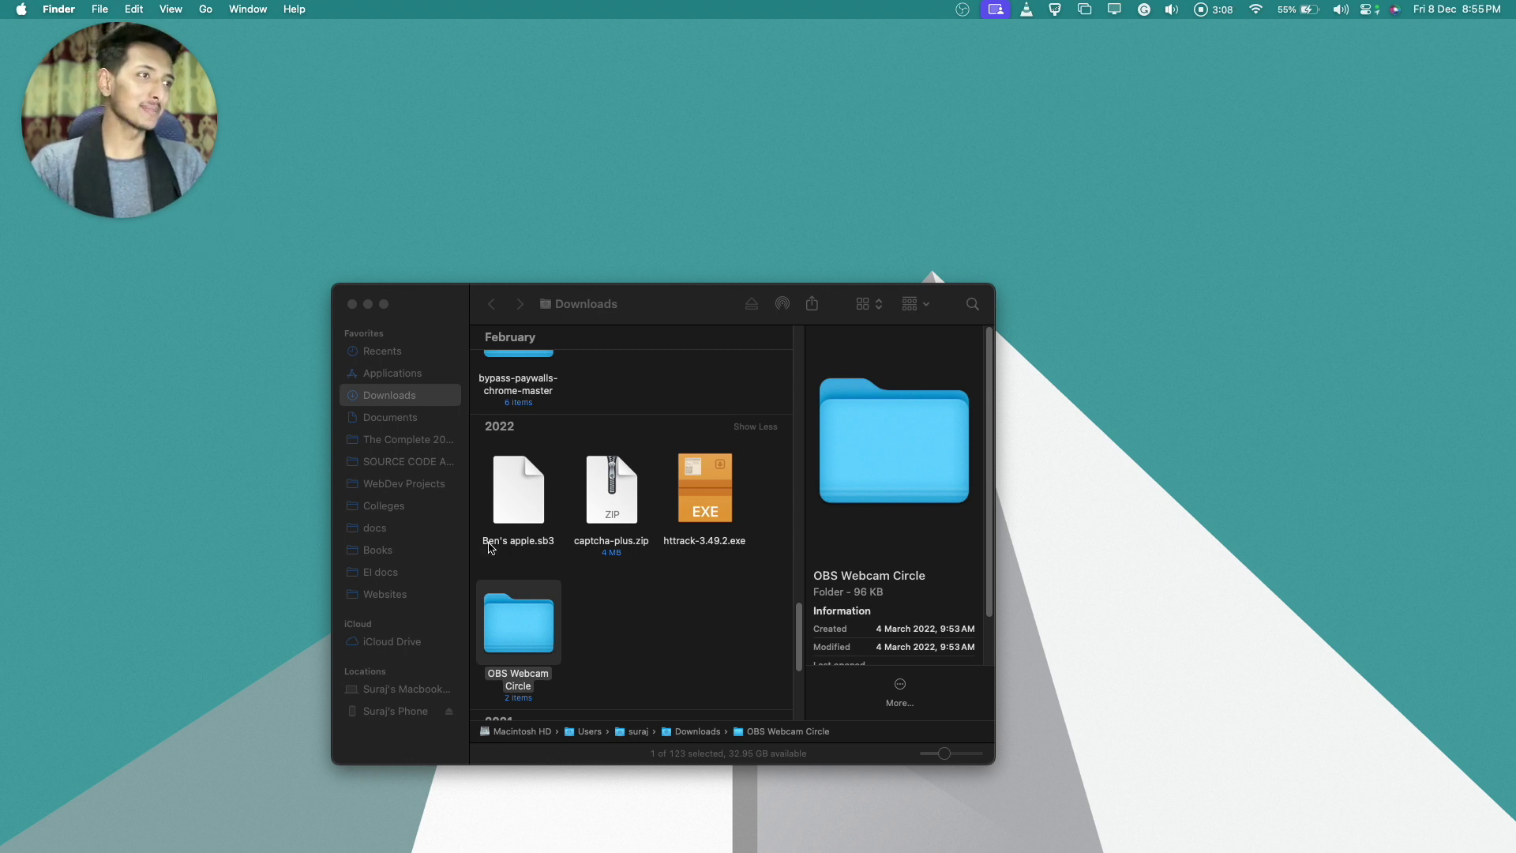
# Move the OBS Webcam Circle folder out of Downloads
pyautogui.click(662, 628)
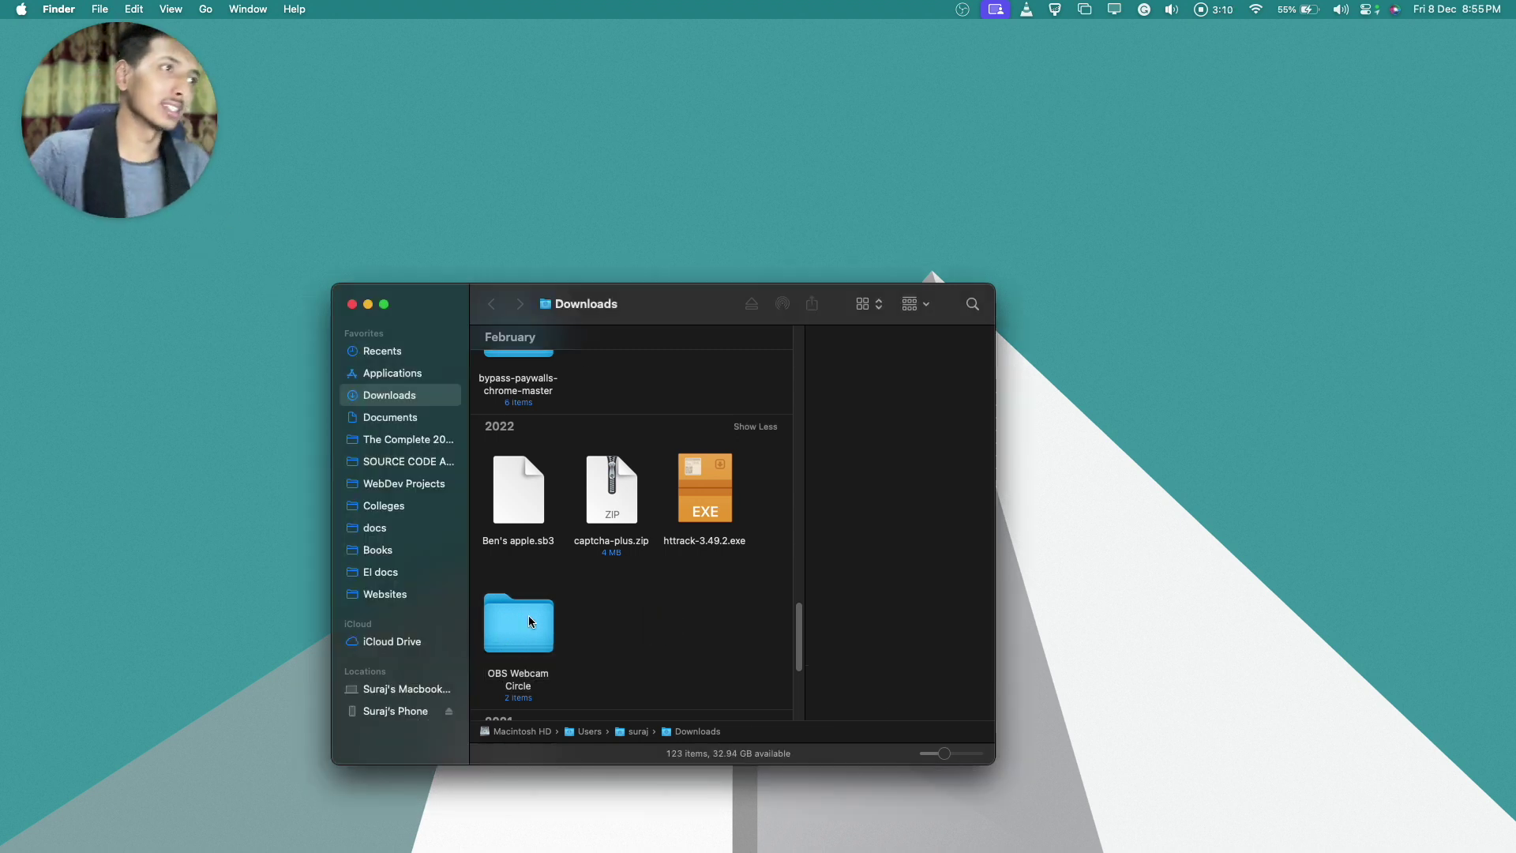
pyautogui.moveTo(529, 614); pyautogui.dragTo(35, 518)
pyautogui.click(646, 393)
pyautogui.scroll(2, 502, 412)
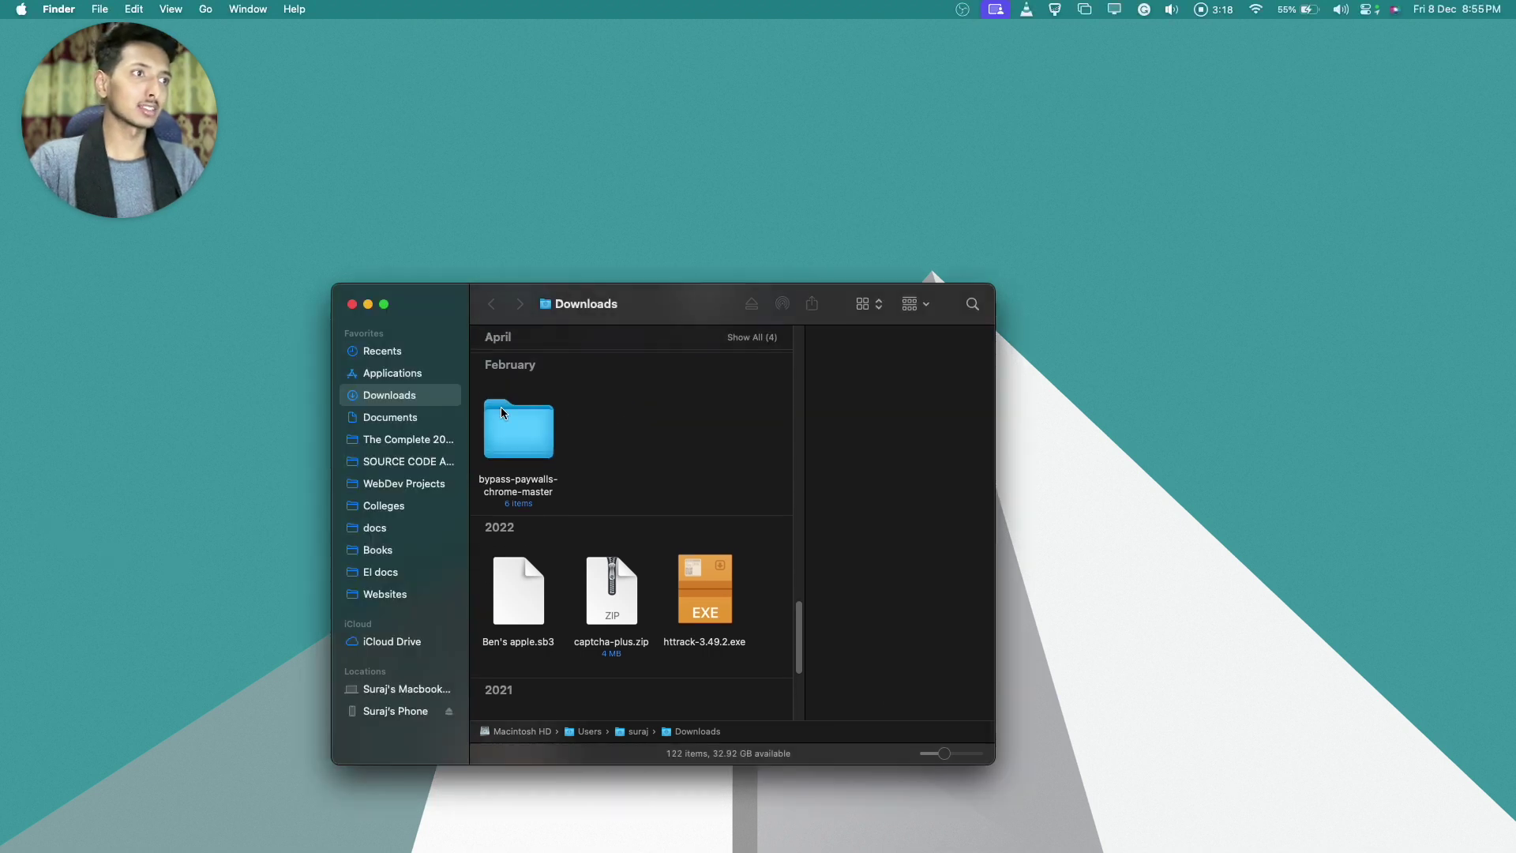
# Open the OBS Webcam Circle folder in Documents to view its contents
pyautogui.click(387, 418)
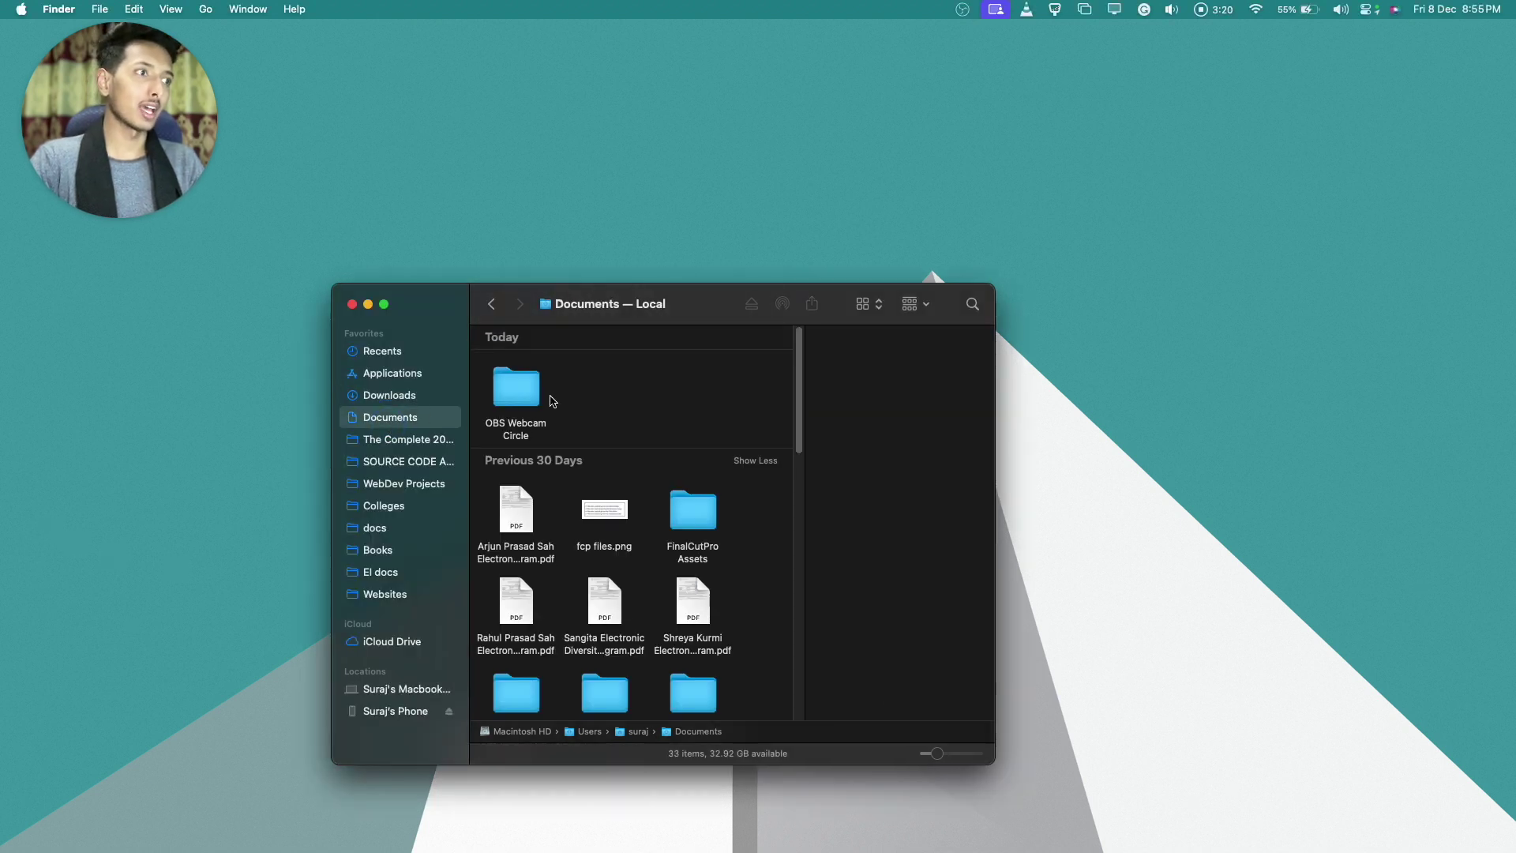
pyautogui.click(522, 397)
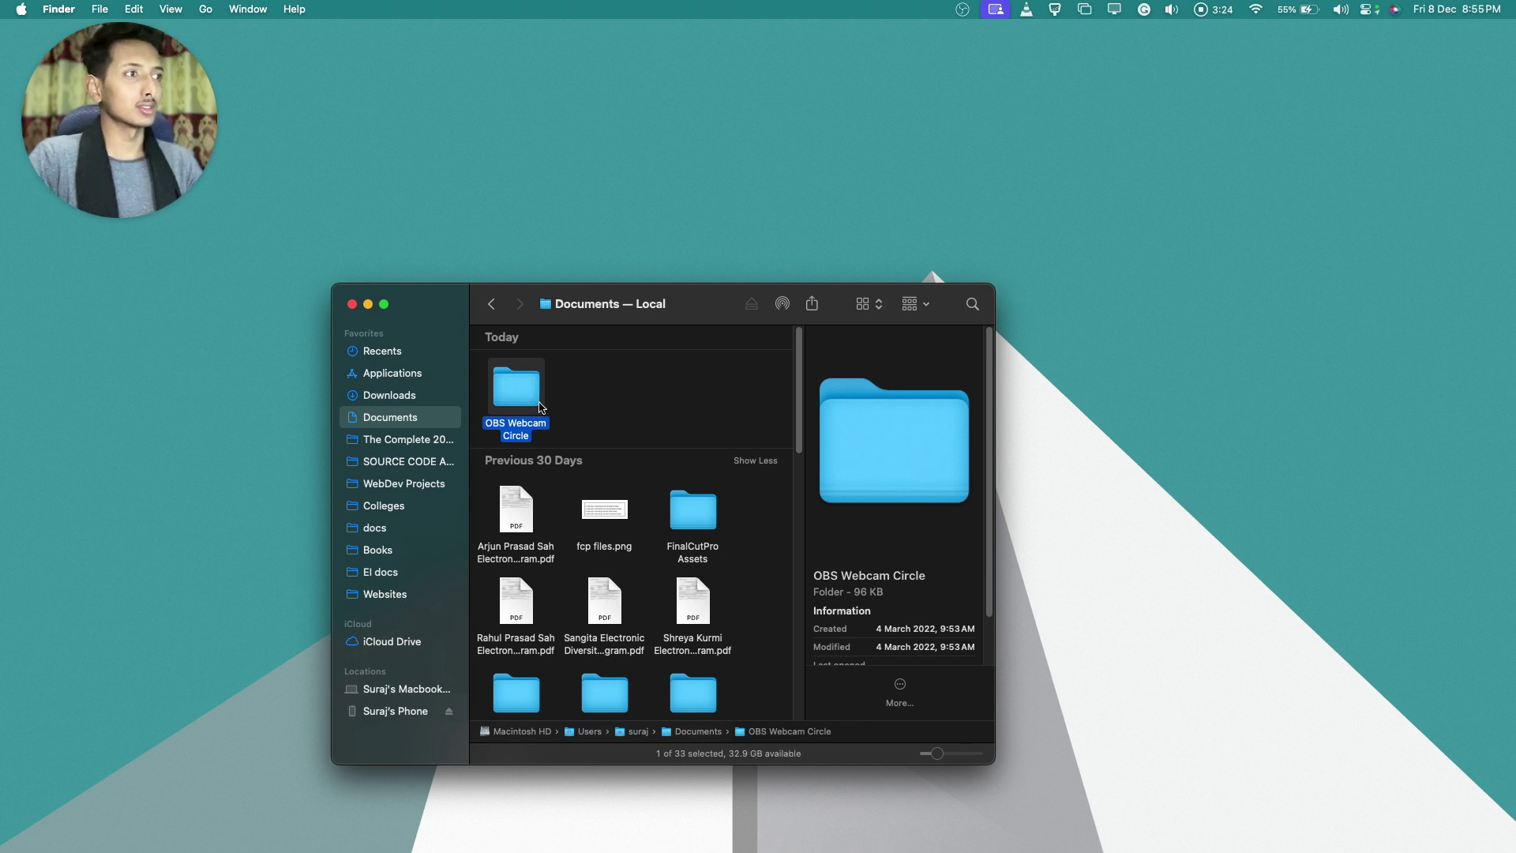
pyautogui.doubleClick(537, 405)
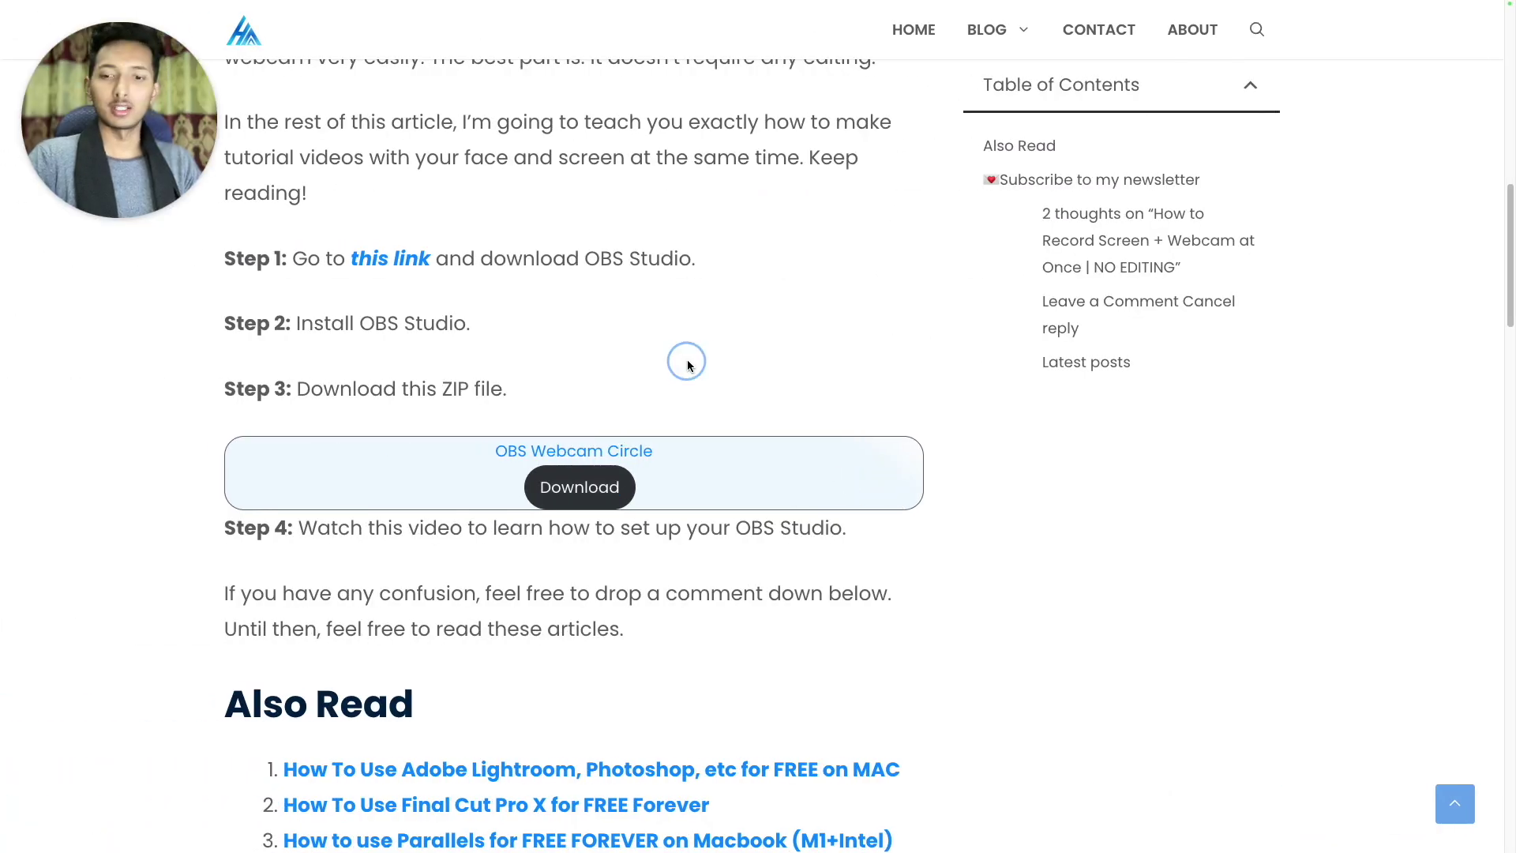
# Close the web article that offers the OBS Webcam Circle download
pyautogui.press('super')
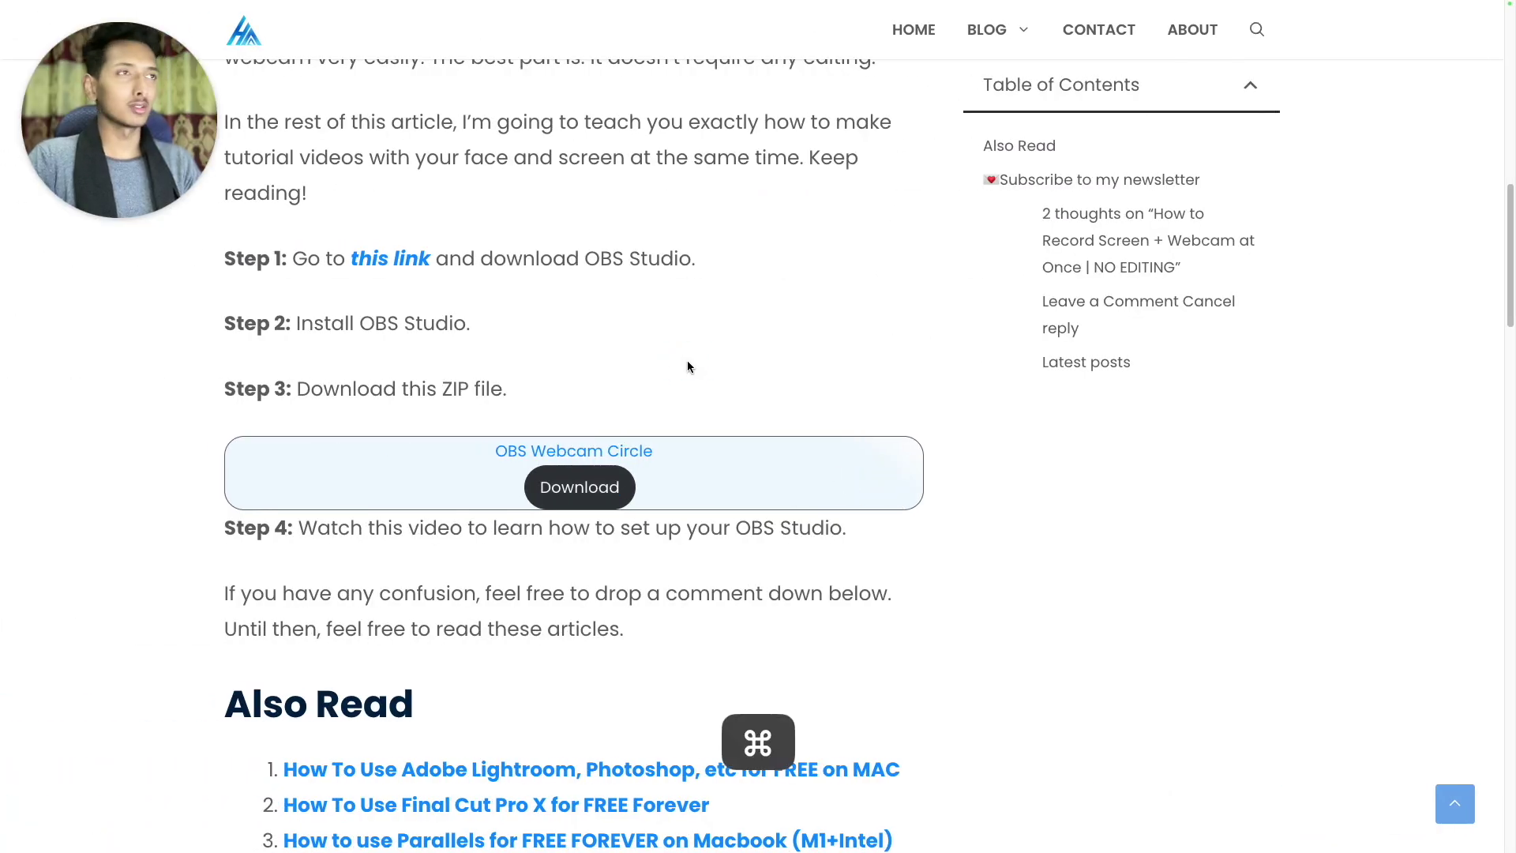
pyautogui.press('super+w')
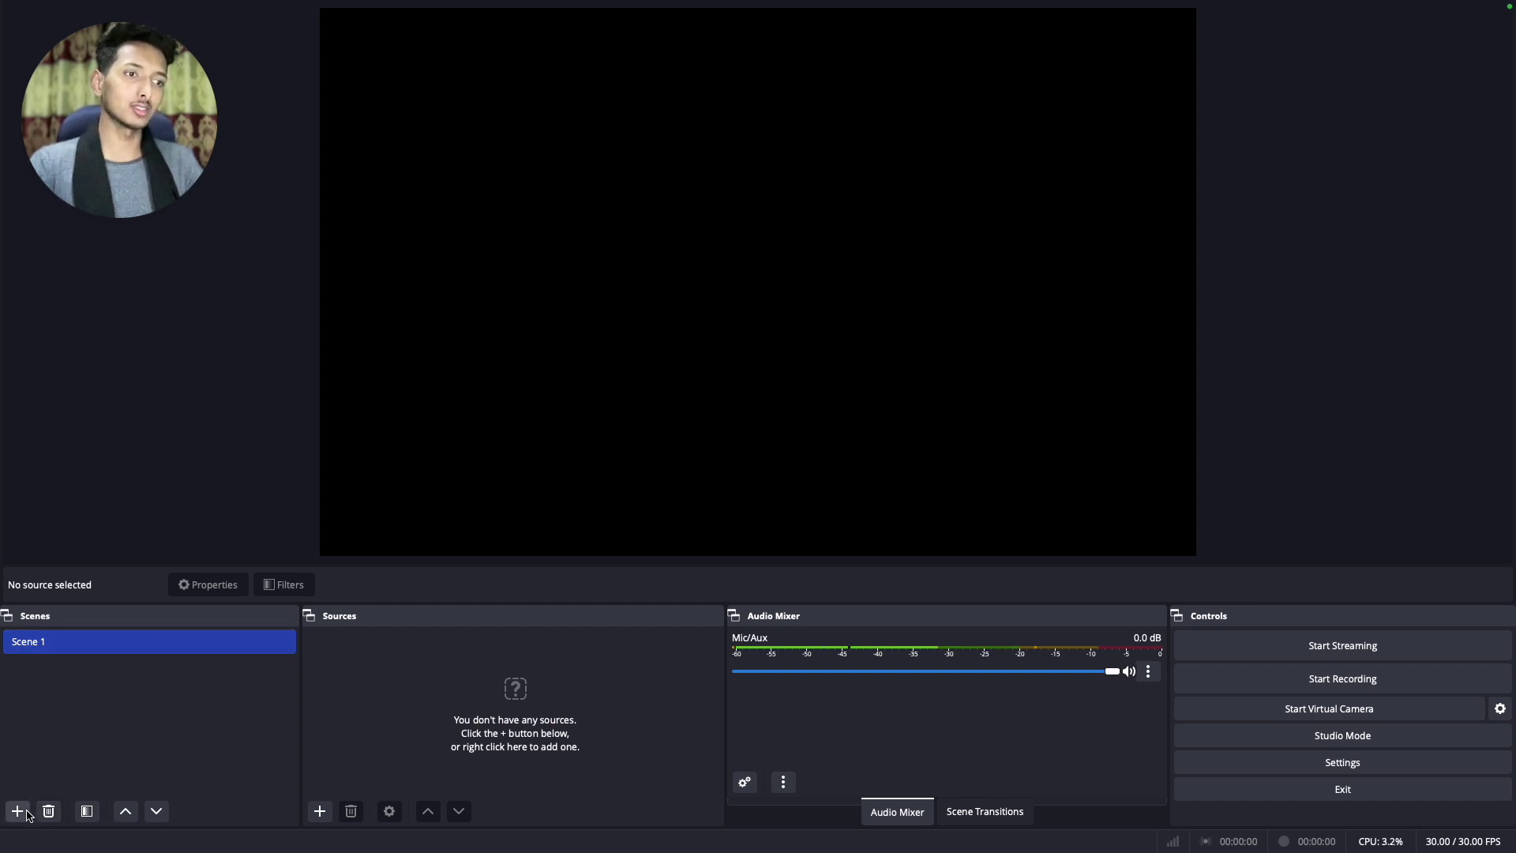
# Switch to OBS Studio and add a scene named YouTube Round Webcam
pyautogui.rightClick(89, 726)
pyautogui.click(101, 725)
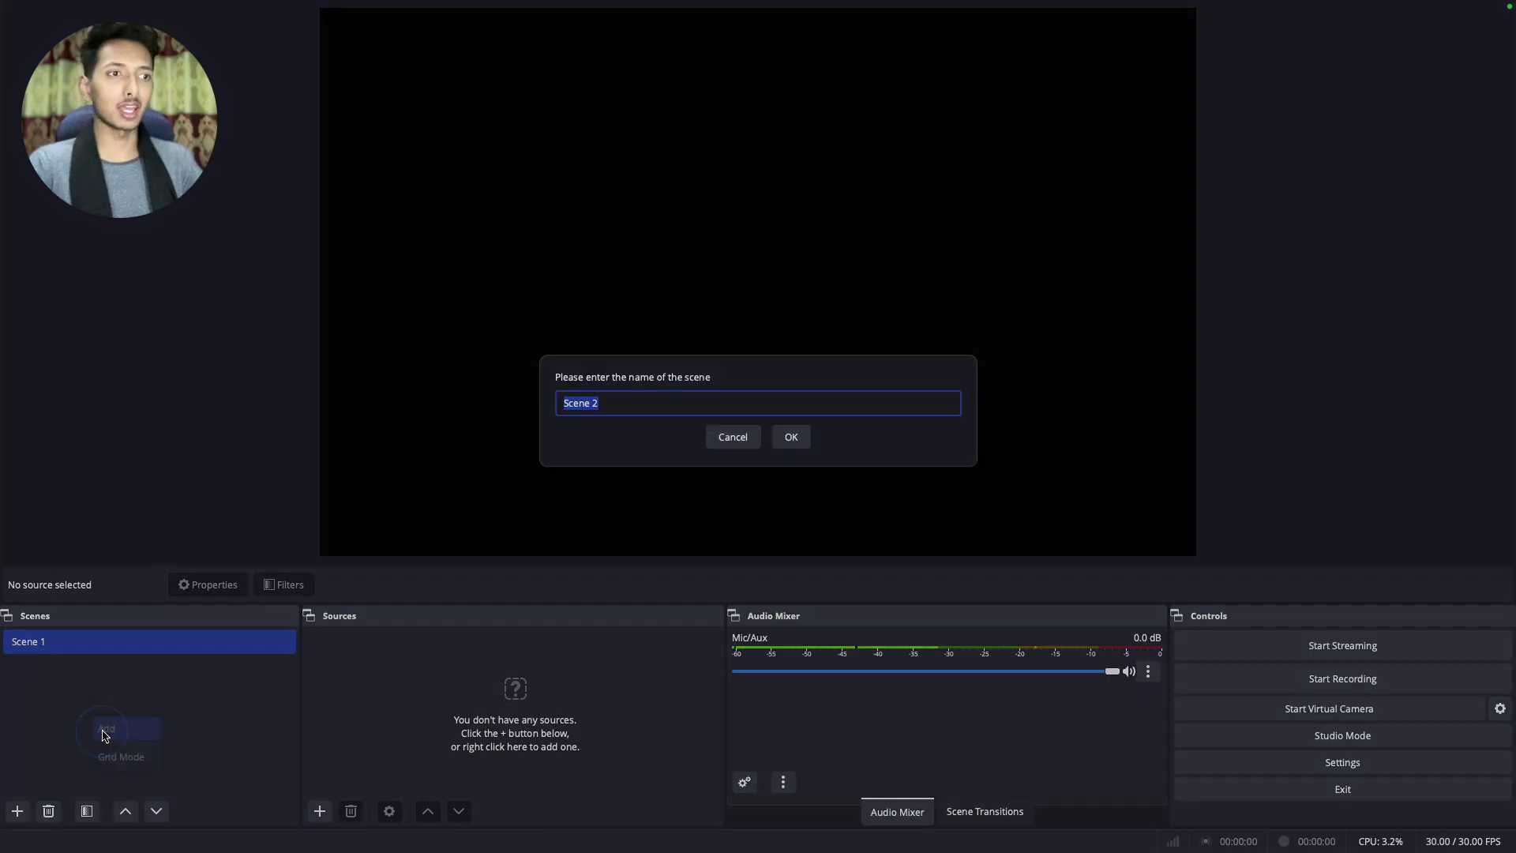
pyautogui.write('YouTube Round Cir')
pyautogui.write('le')
pyautogui.hotkey('alt', 'BackSpace')
pyautogui.write('WE')
pyautogui.press('BackSpace')
pyautogui.write('ebcam')
pyautogui.press('Return')
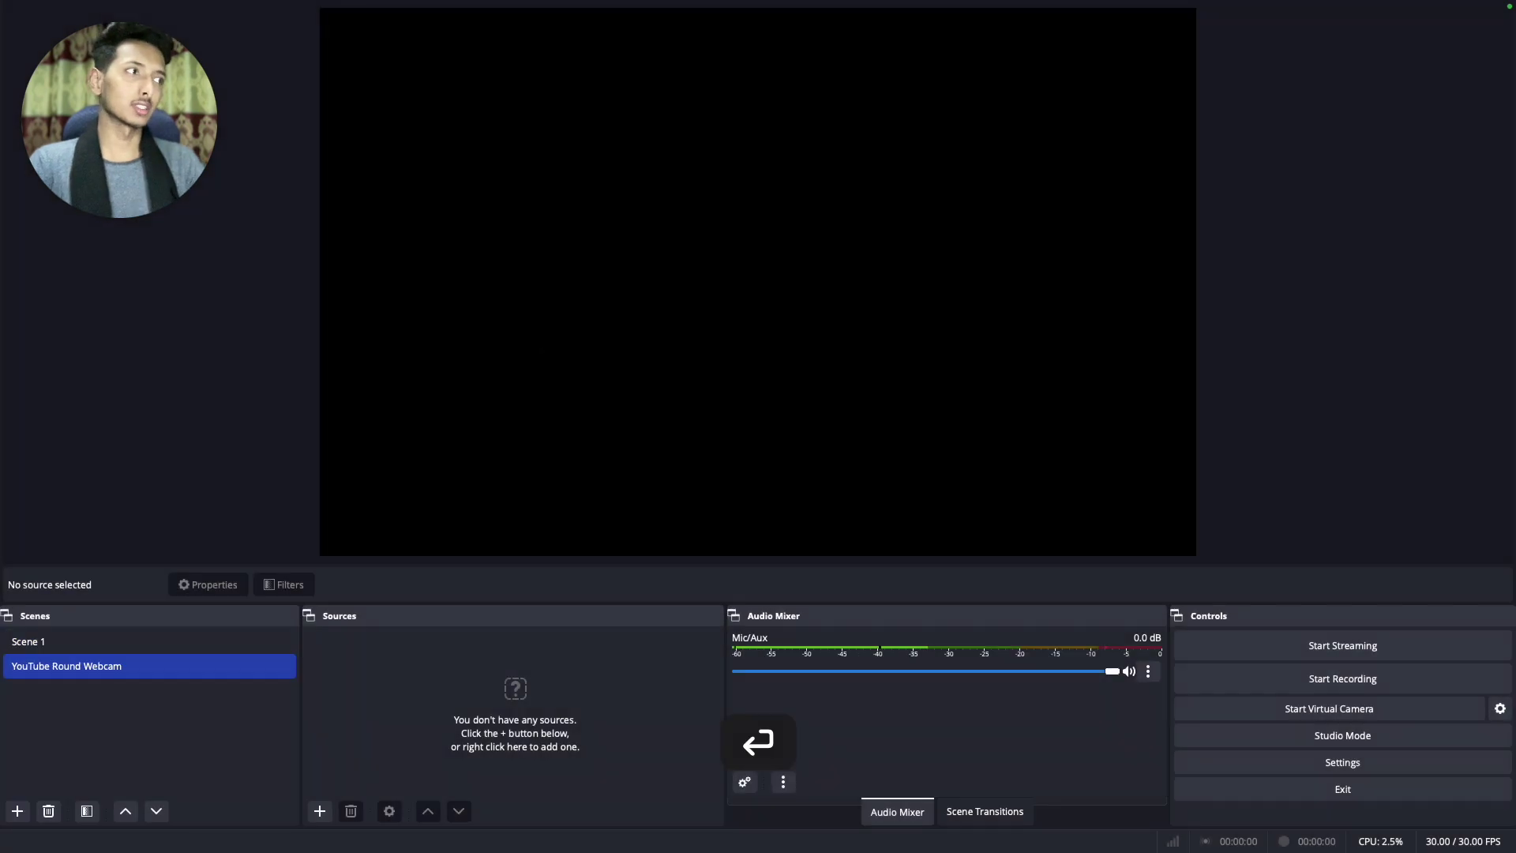
# Remove Scene 1 from the scene list and confirm the removal
pyautogui.rightClick(136, 642)
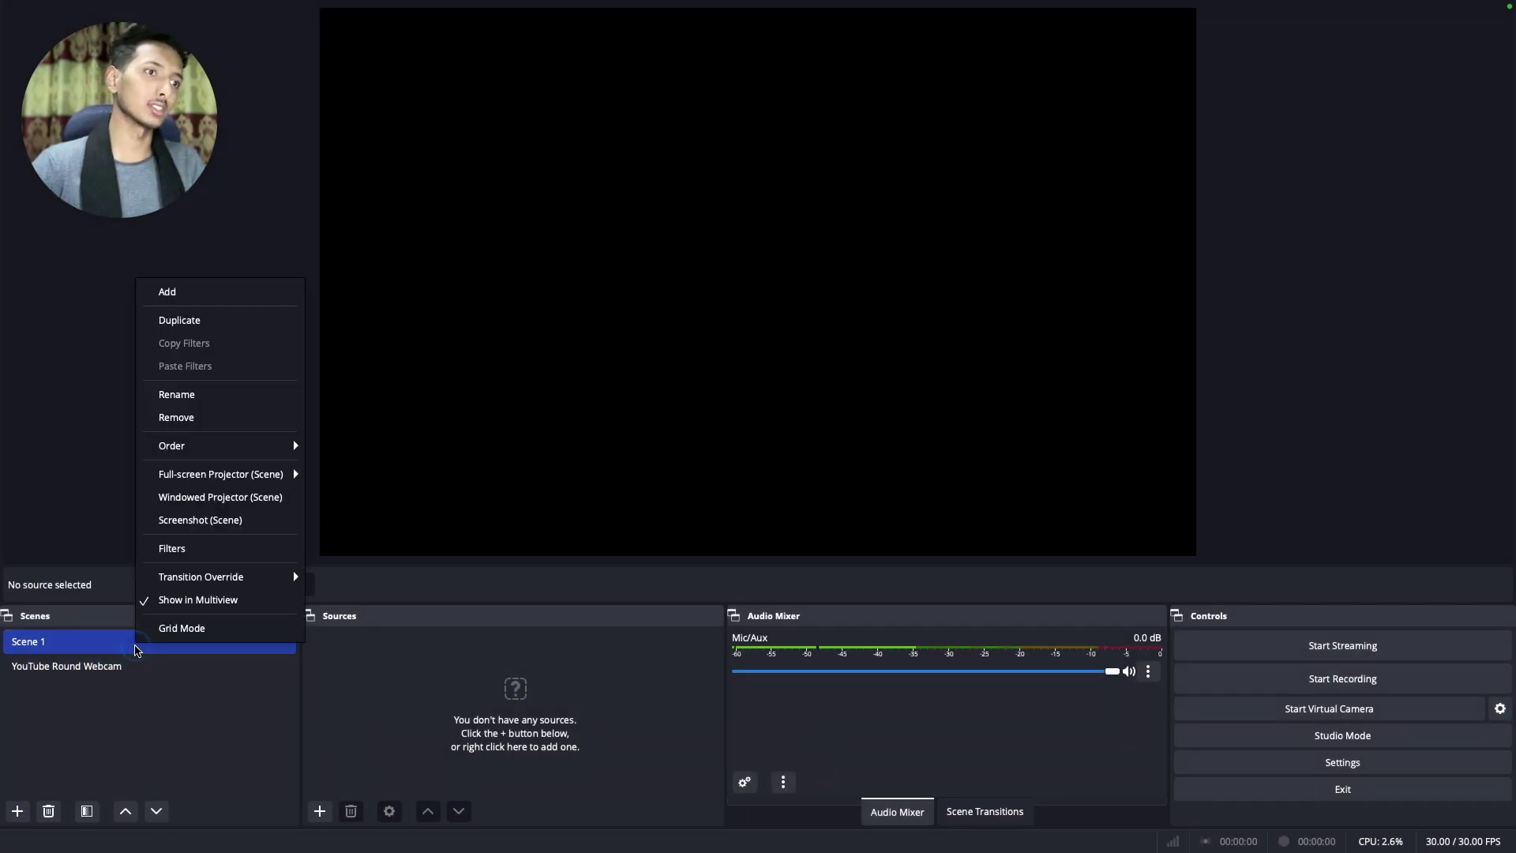
pyautogui.click(225, 418)
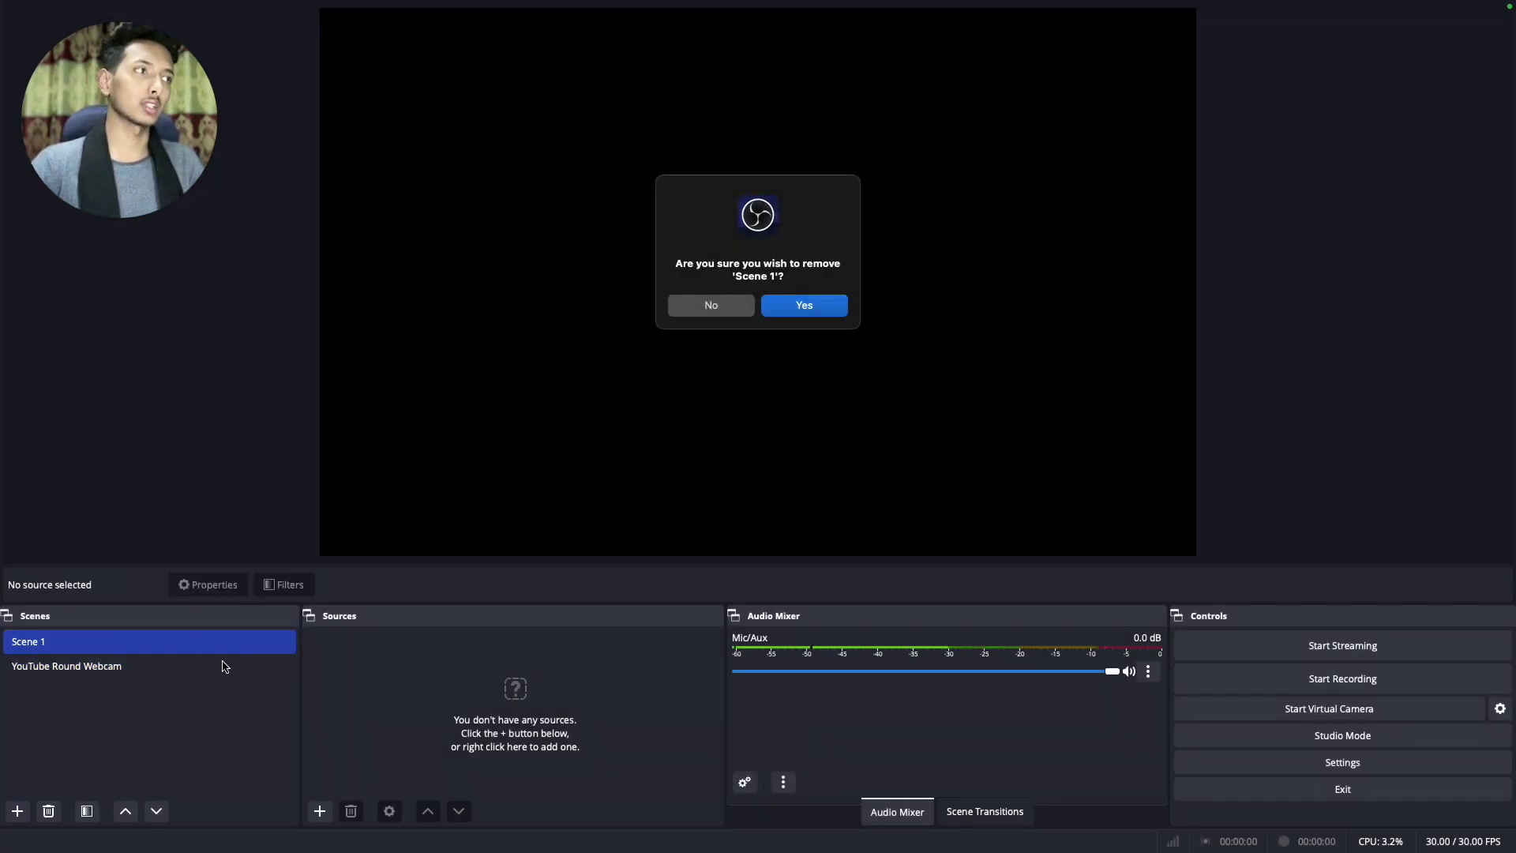
pyautogui.click(807, 308)
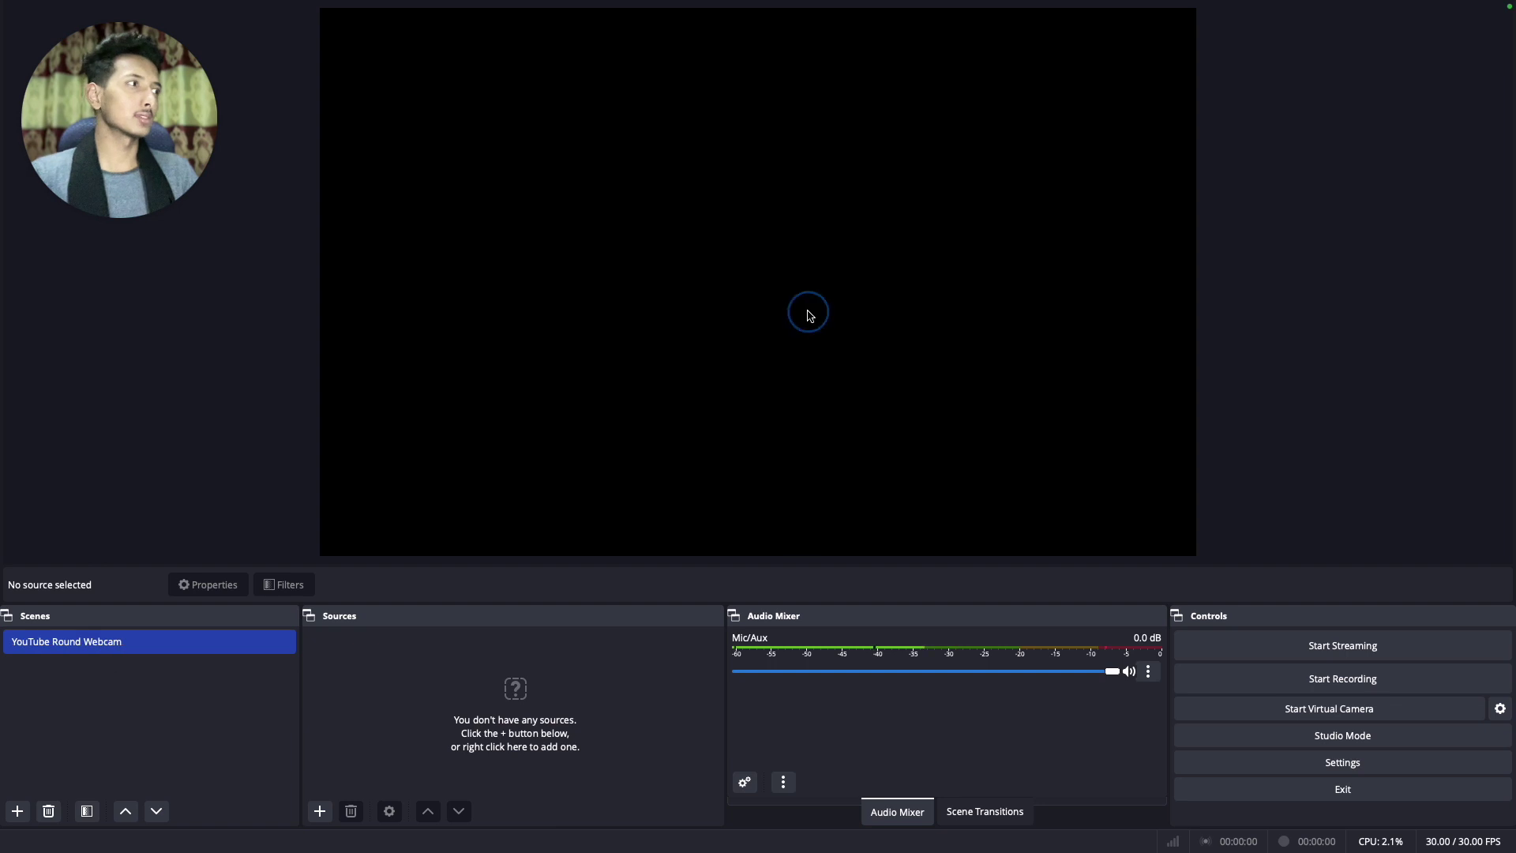
# Add a new macOS Screen Capture source named Screen to the YouTube Round Webcam scene
pyautogui.click(423, 693)
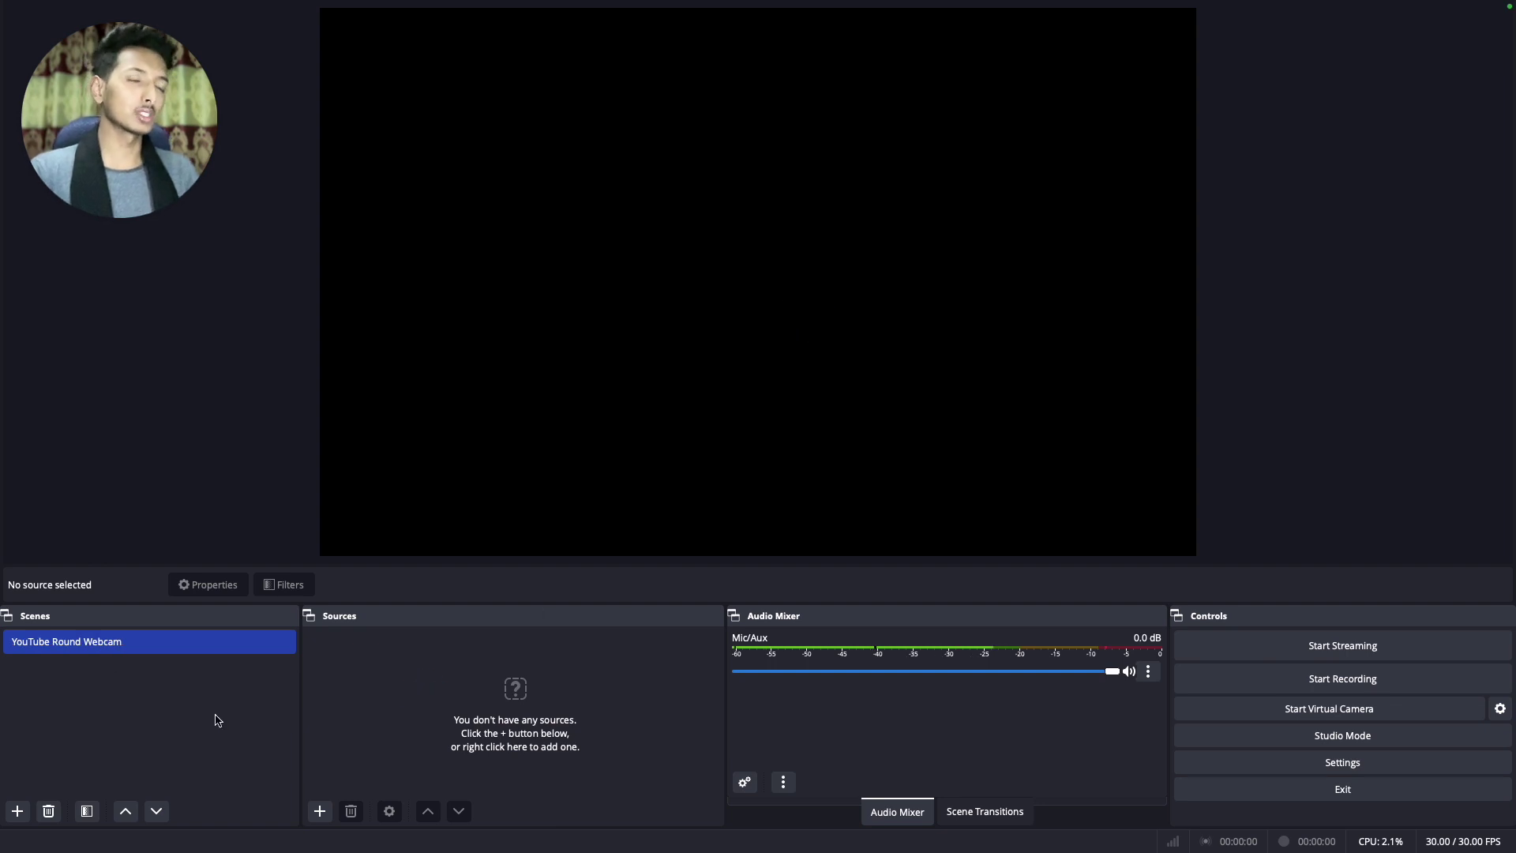
pyautogui.click(320, 811)
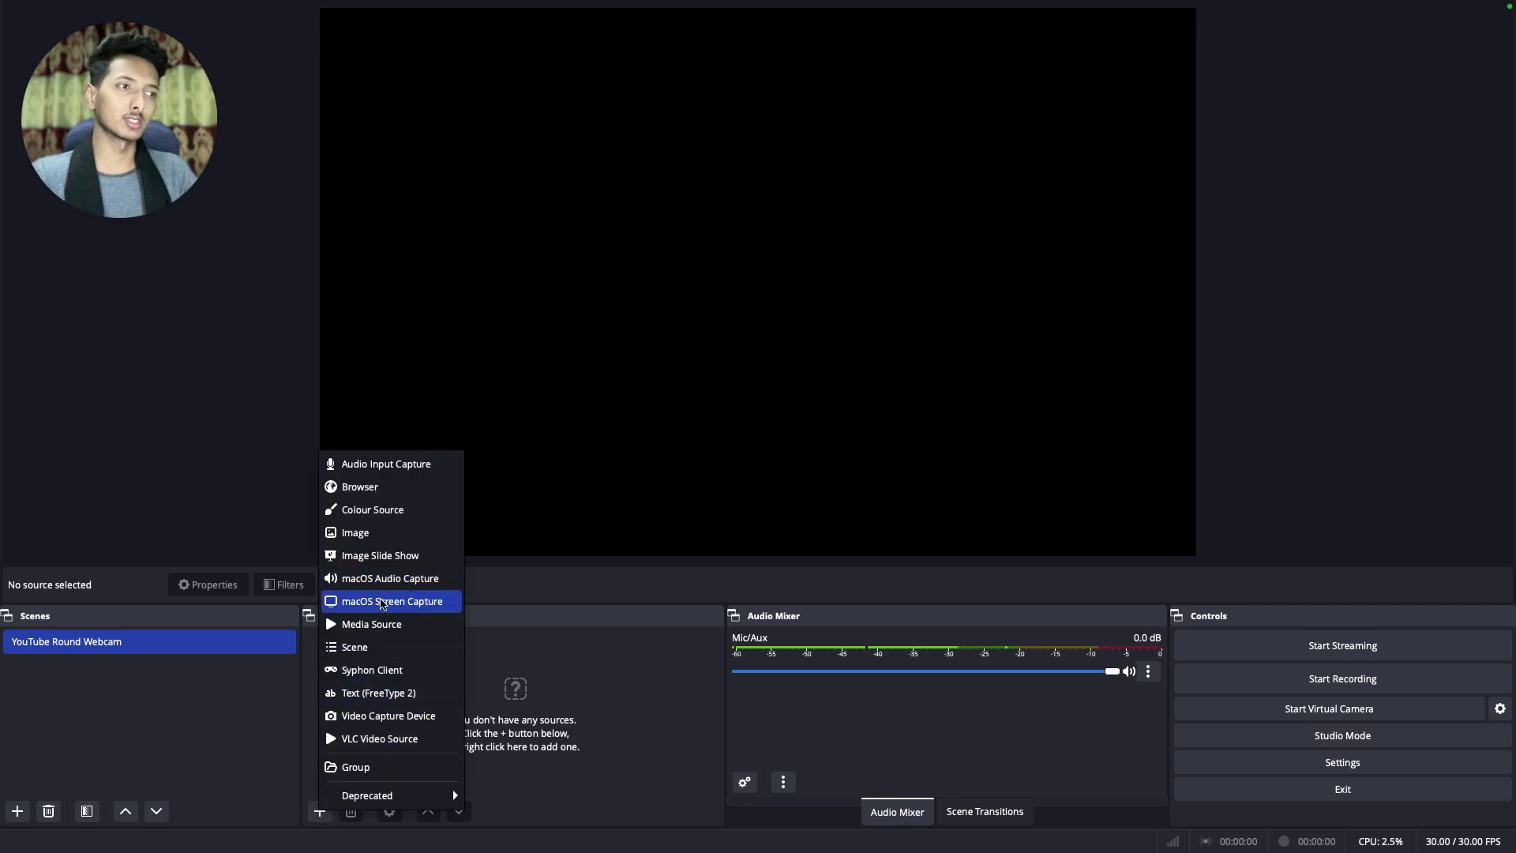
pyautogui.click(383, 604)
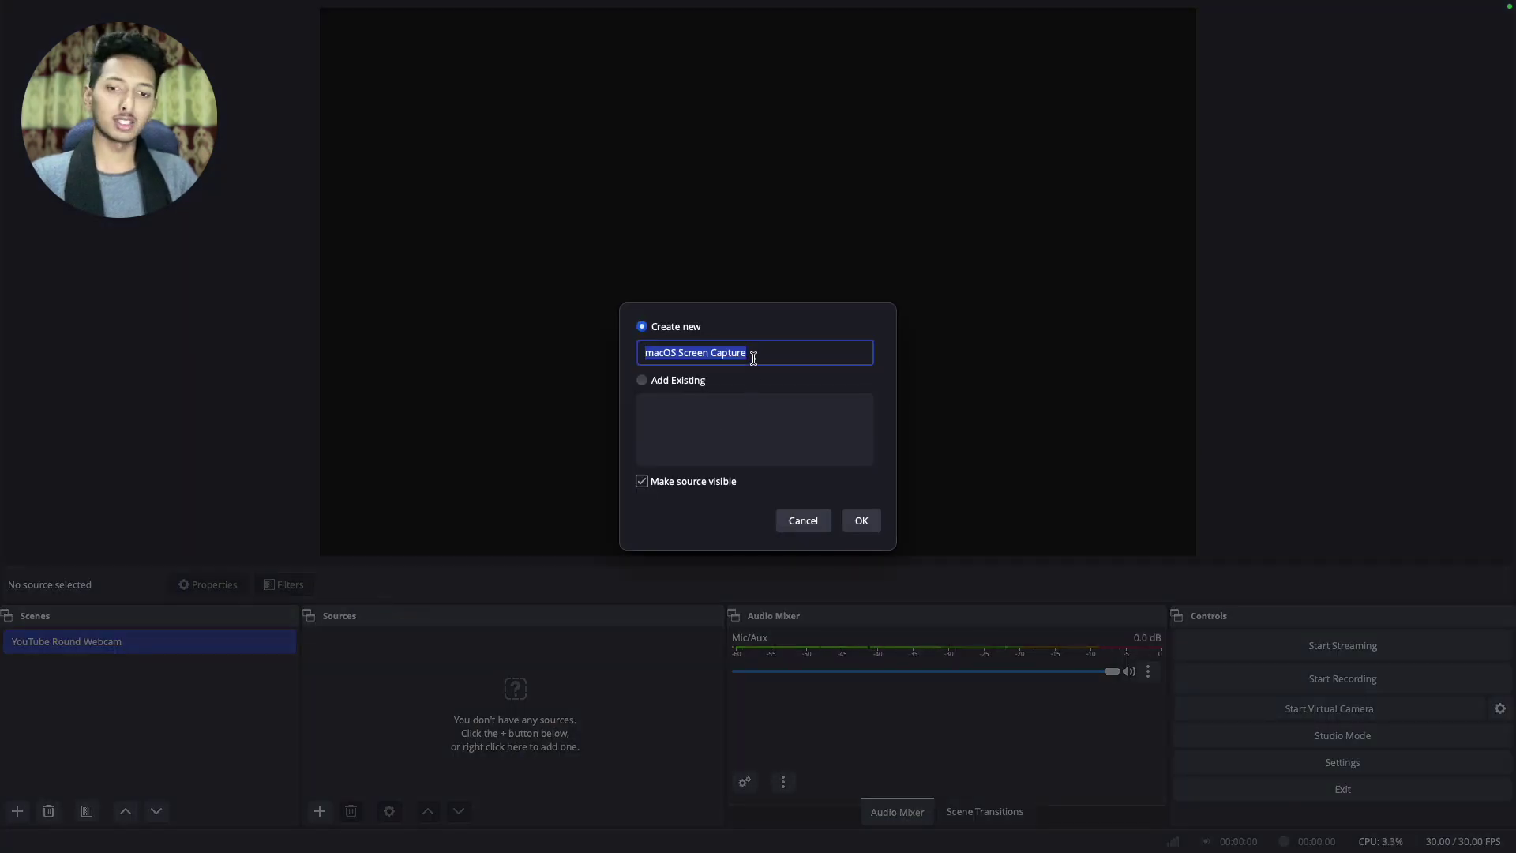
pyautogui.write('Screen')
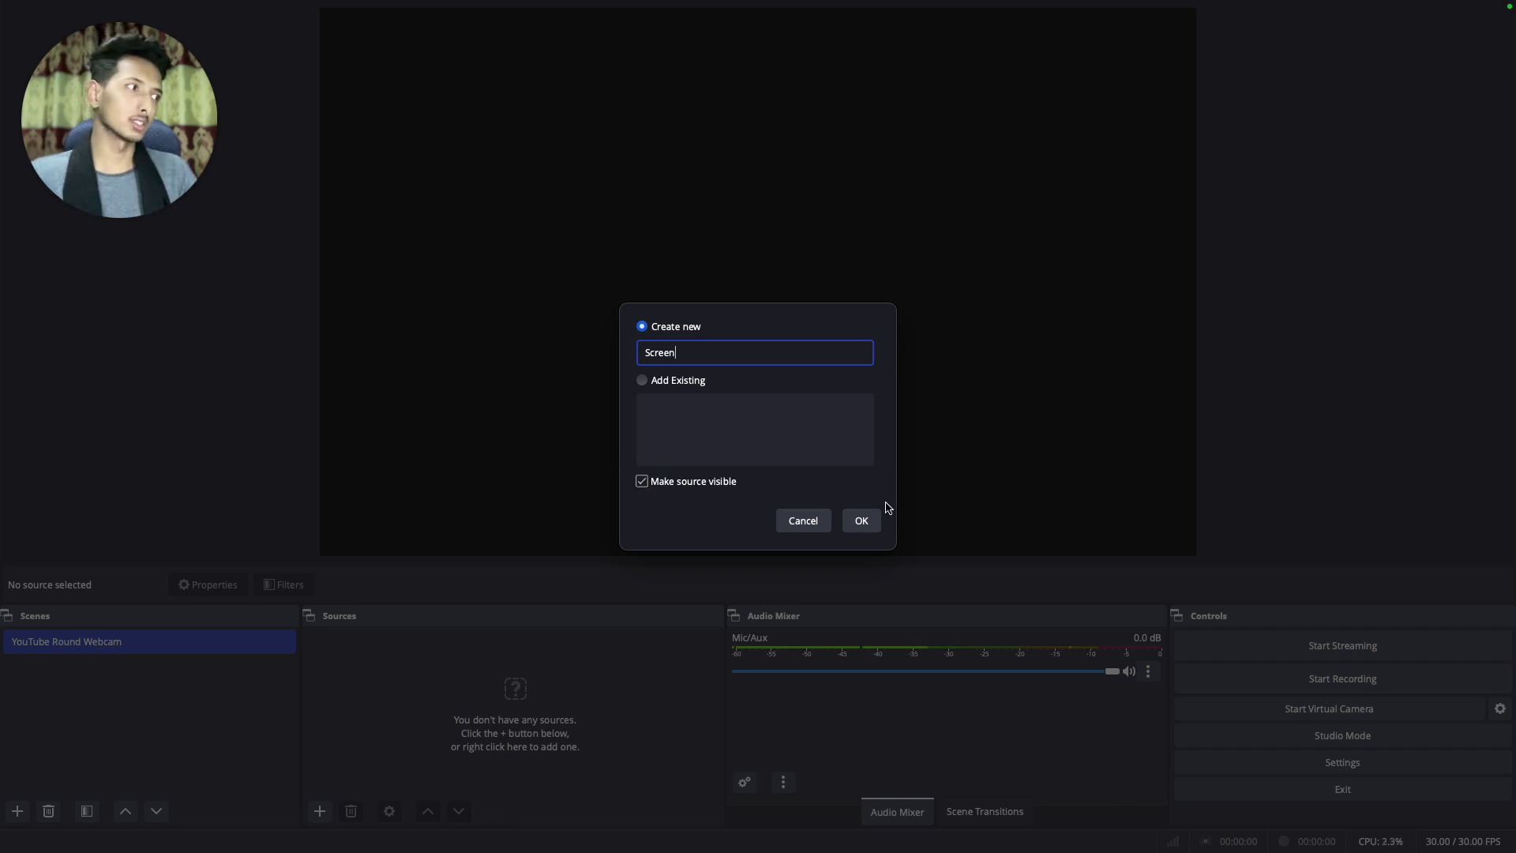
pyautogui.click(862, 520)
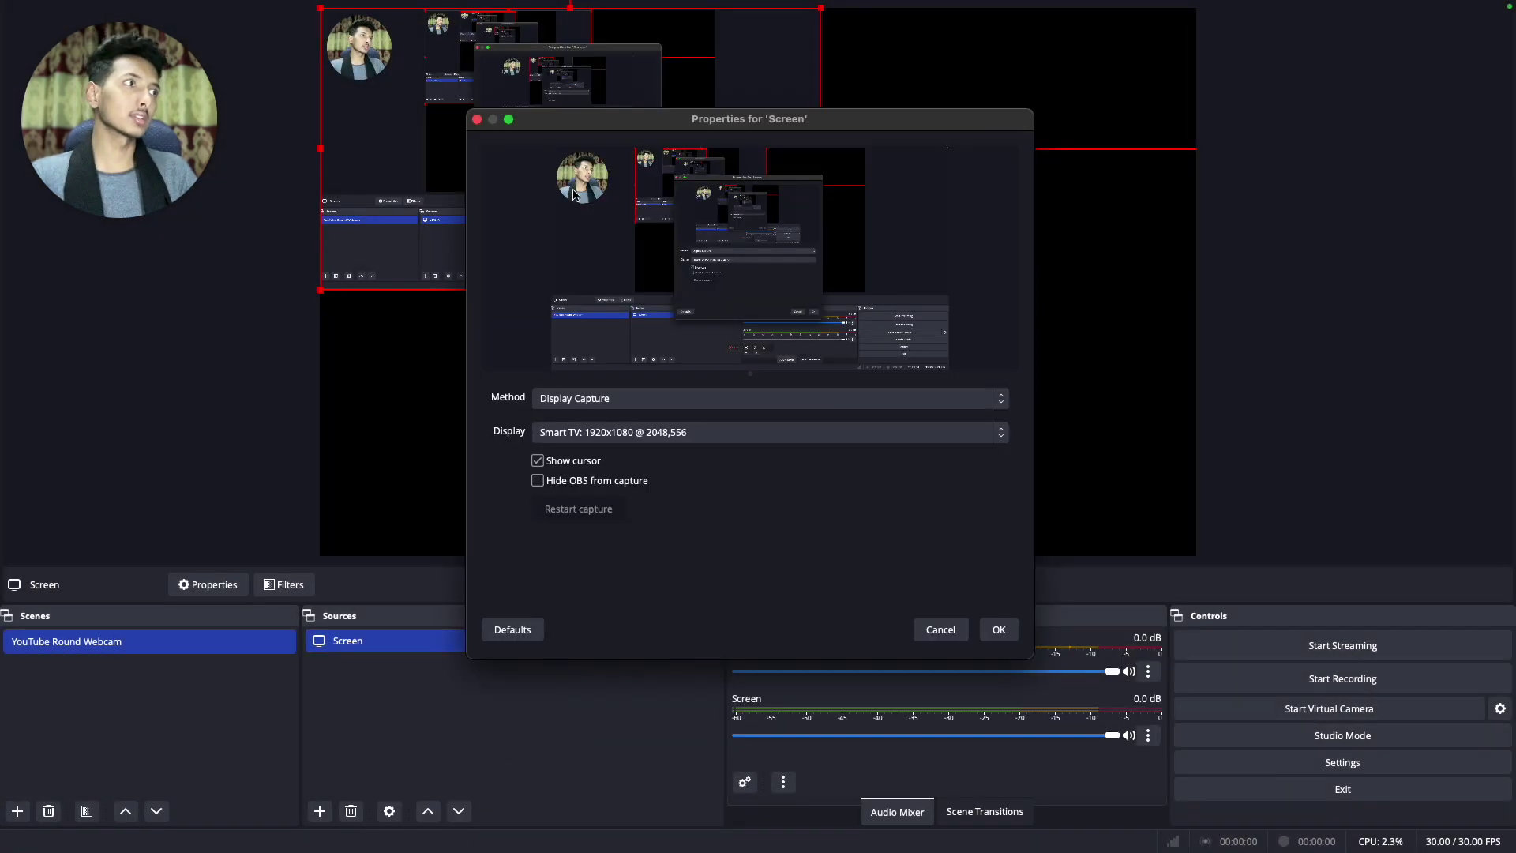
# Set the Screen source to capture the Built-in Display and accept its properties
pyautogui.click(735, 431)
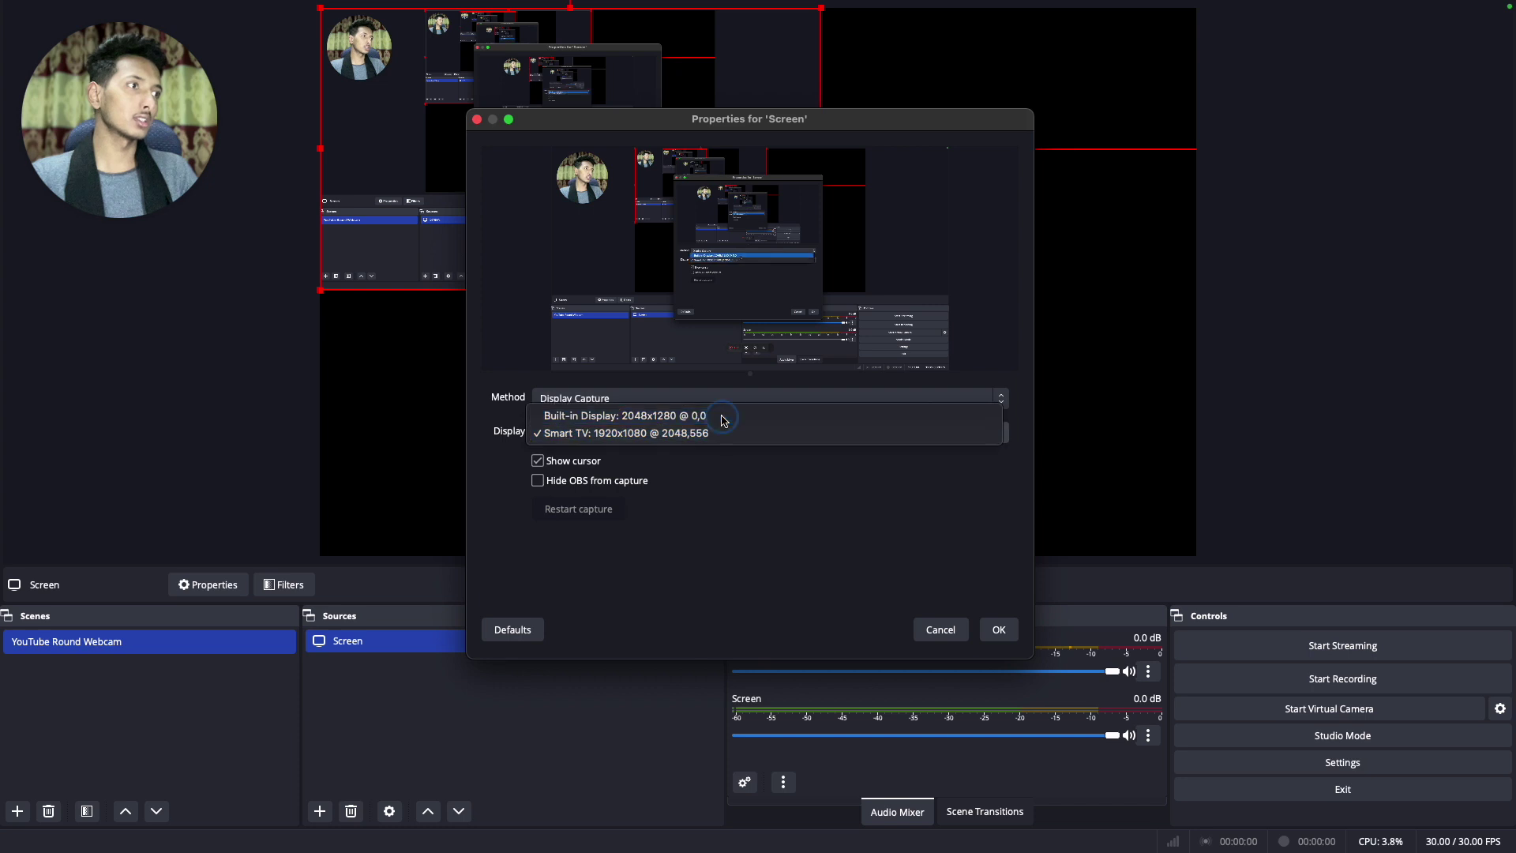
pyautogui.click(724, 417)
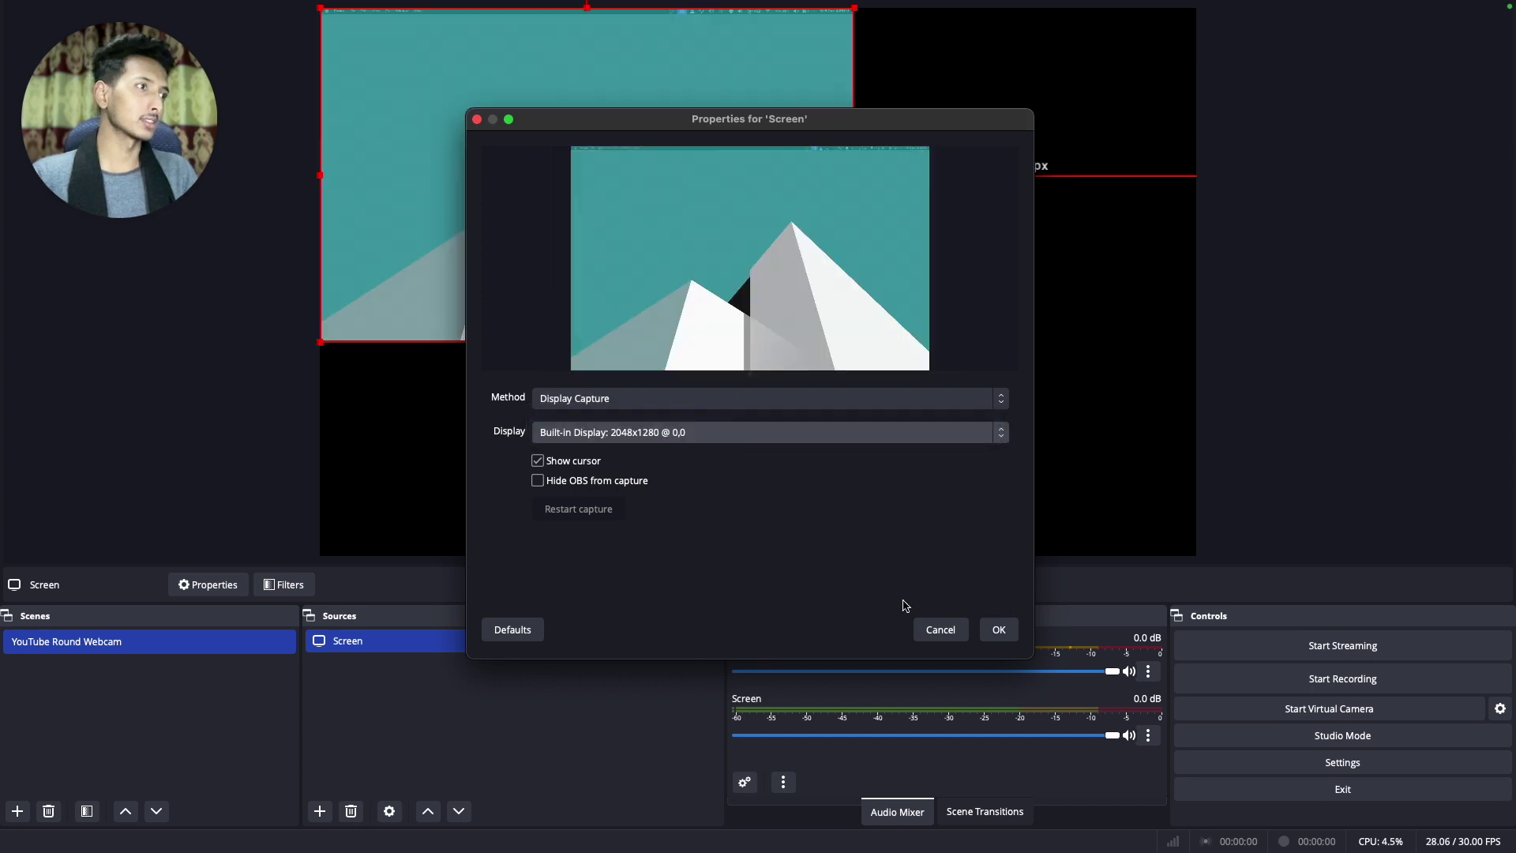
pyautogui.click(1000, 631)
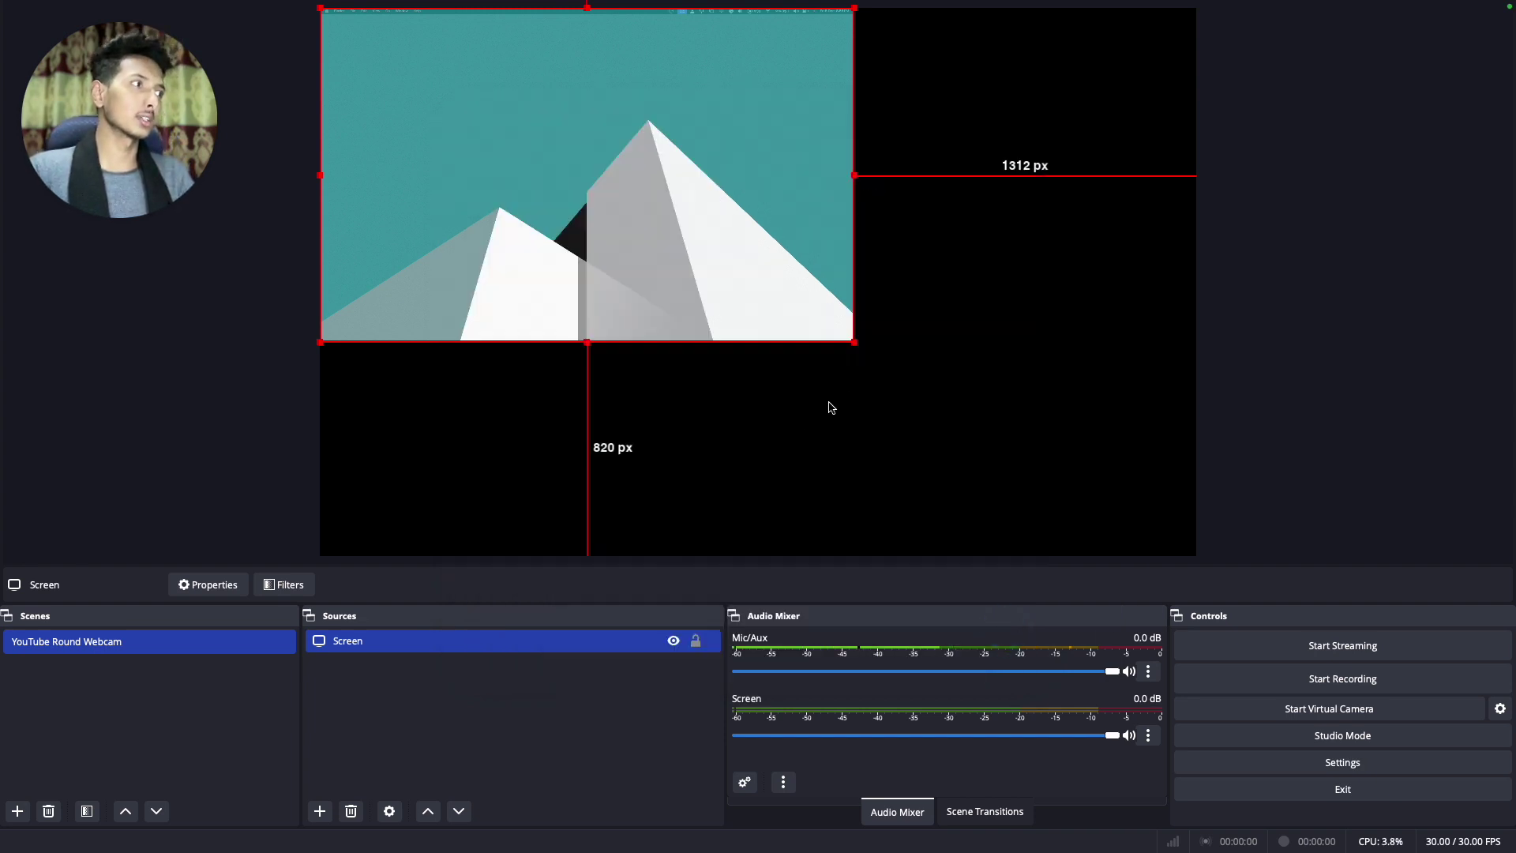
# Enlarge the Screen source to fill the whole canvas, lock it, and test that it cannot be moved
pyautogui.moveTo(857, 343); pyautogui.dragTo(1186, 514)
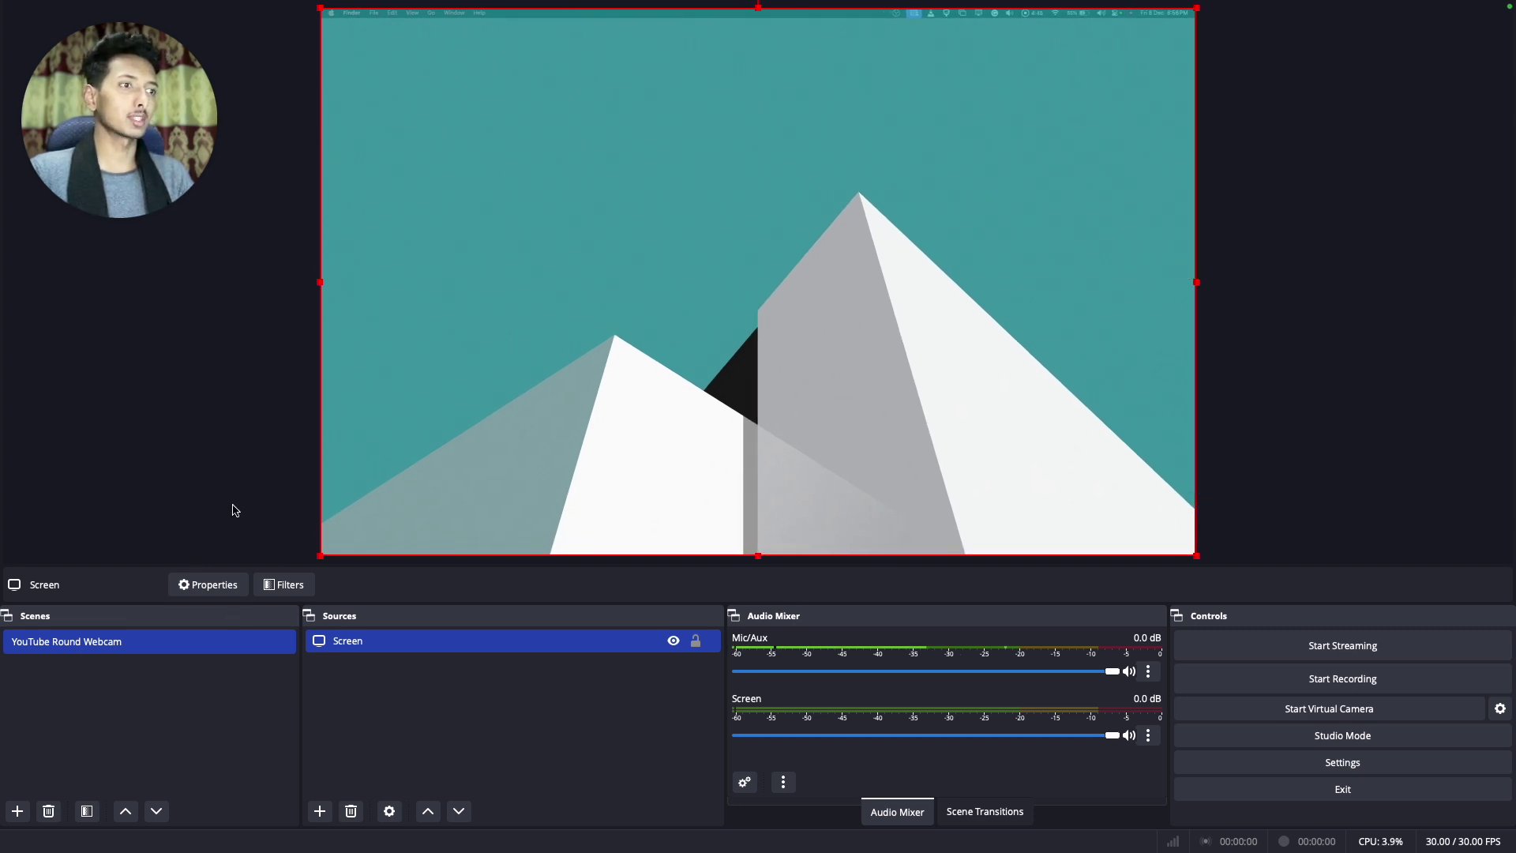
pyautogui.click(638, 730)
pyautogui.click(696, 642)
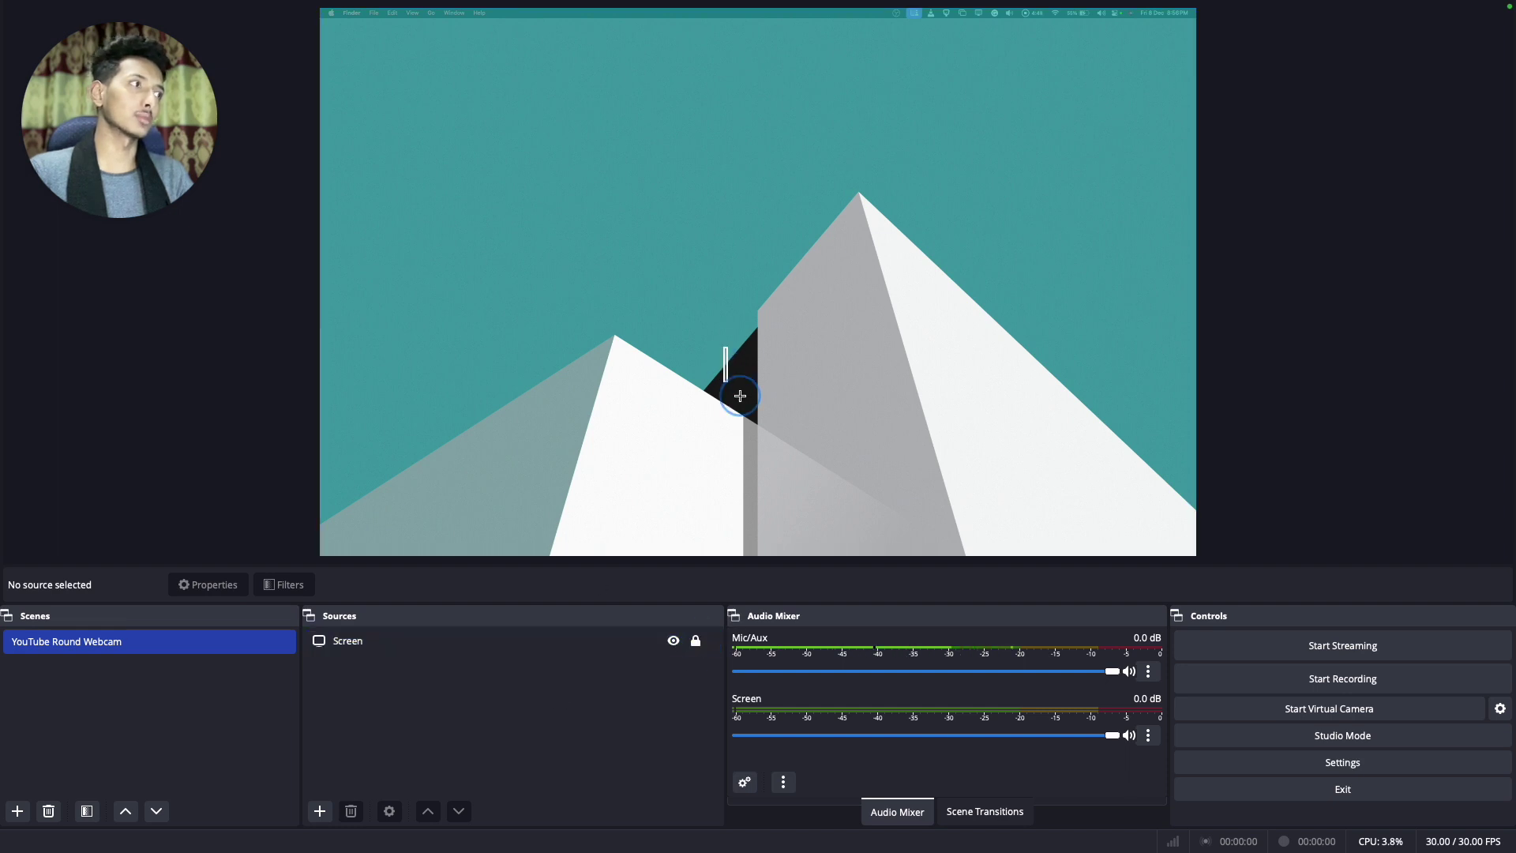
pyautogui.moveTo(792, 354); pyautogui.dragTo(793, 353)
pyautogui.moveTo(572, 218); pyautogui.dragTo(837, 351)
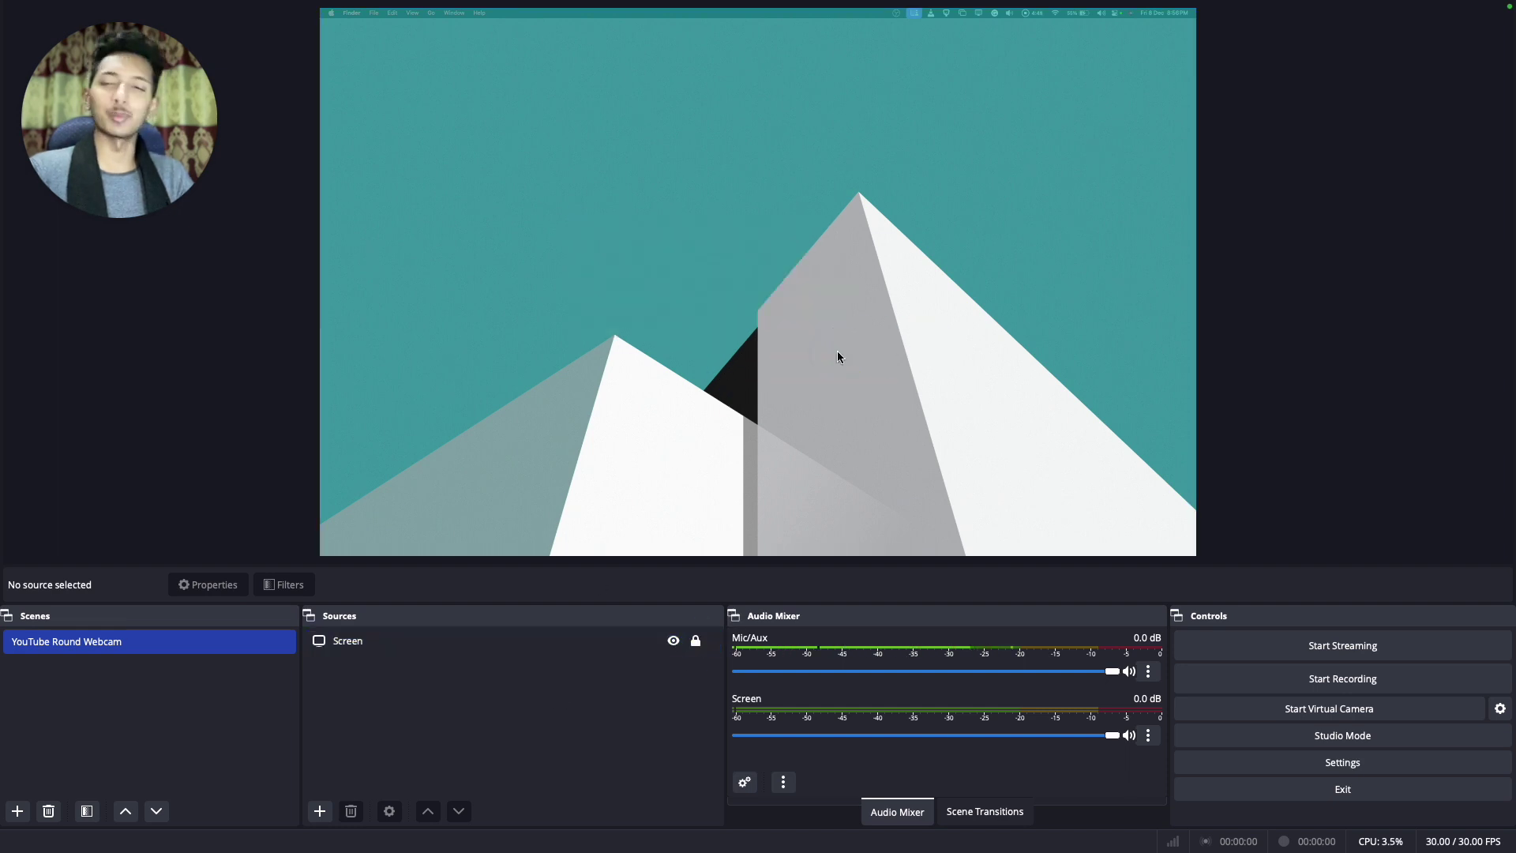
# Add a new visible Video Capture Device source named Webcam to the scene
pyautogui.click(320, 812)
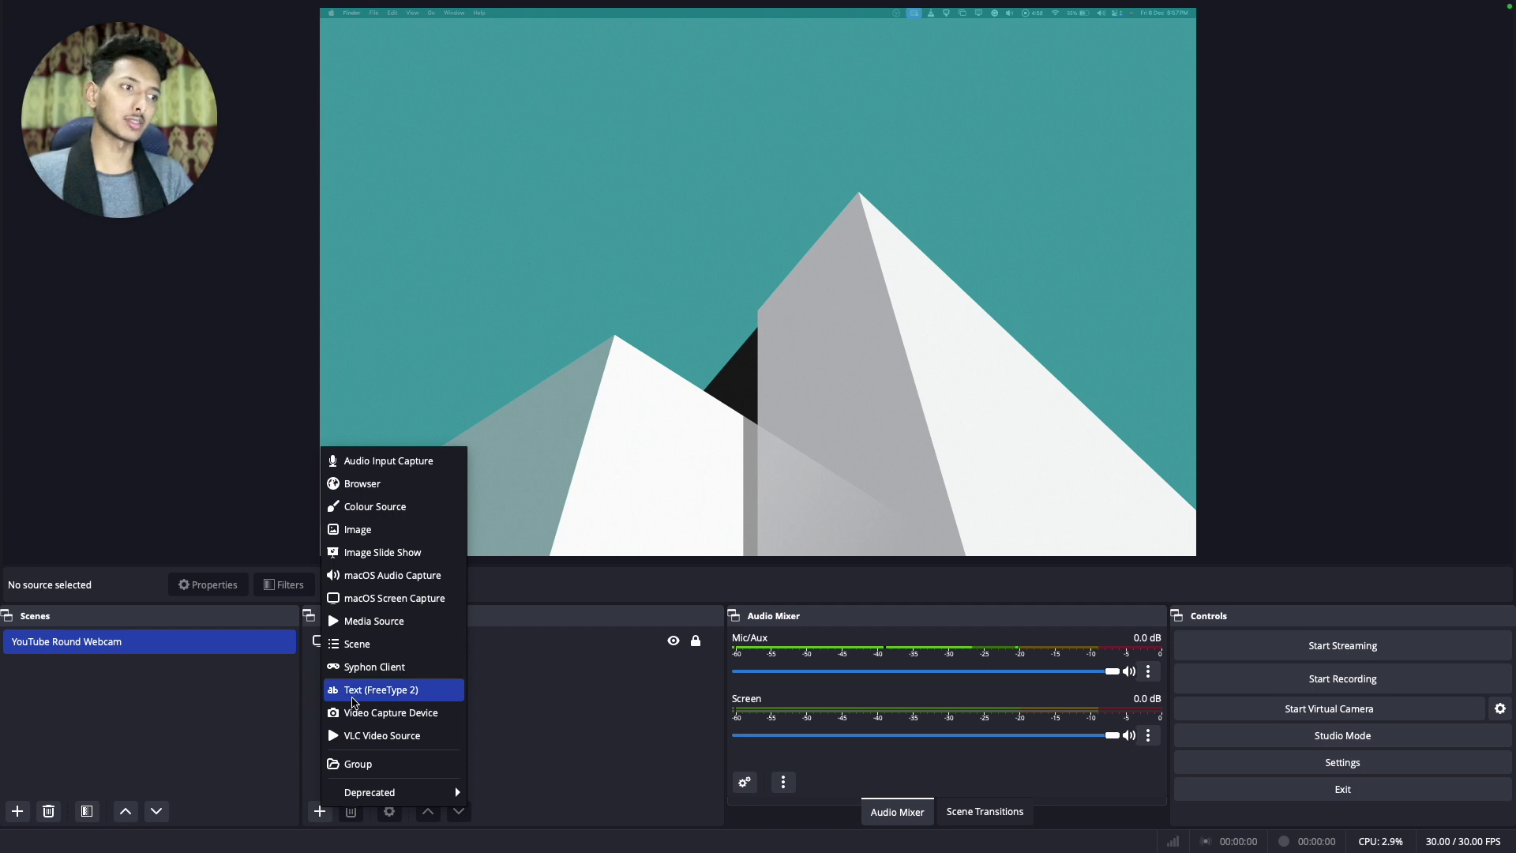
pyautogui.press('Escape')
pyautogui.click(318, 813)
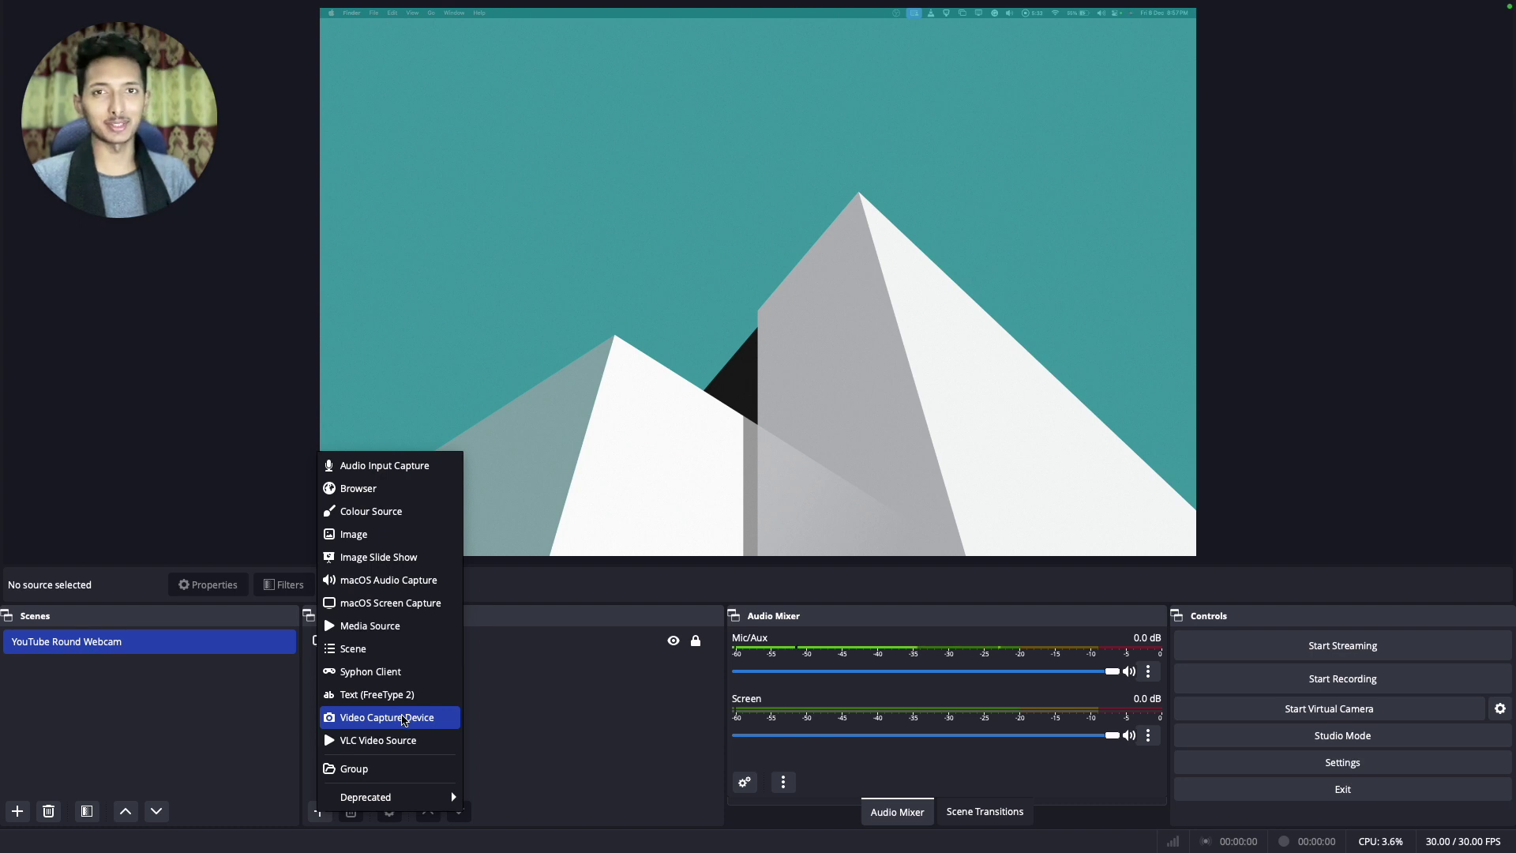
pyautogui.click(404, 718)
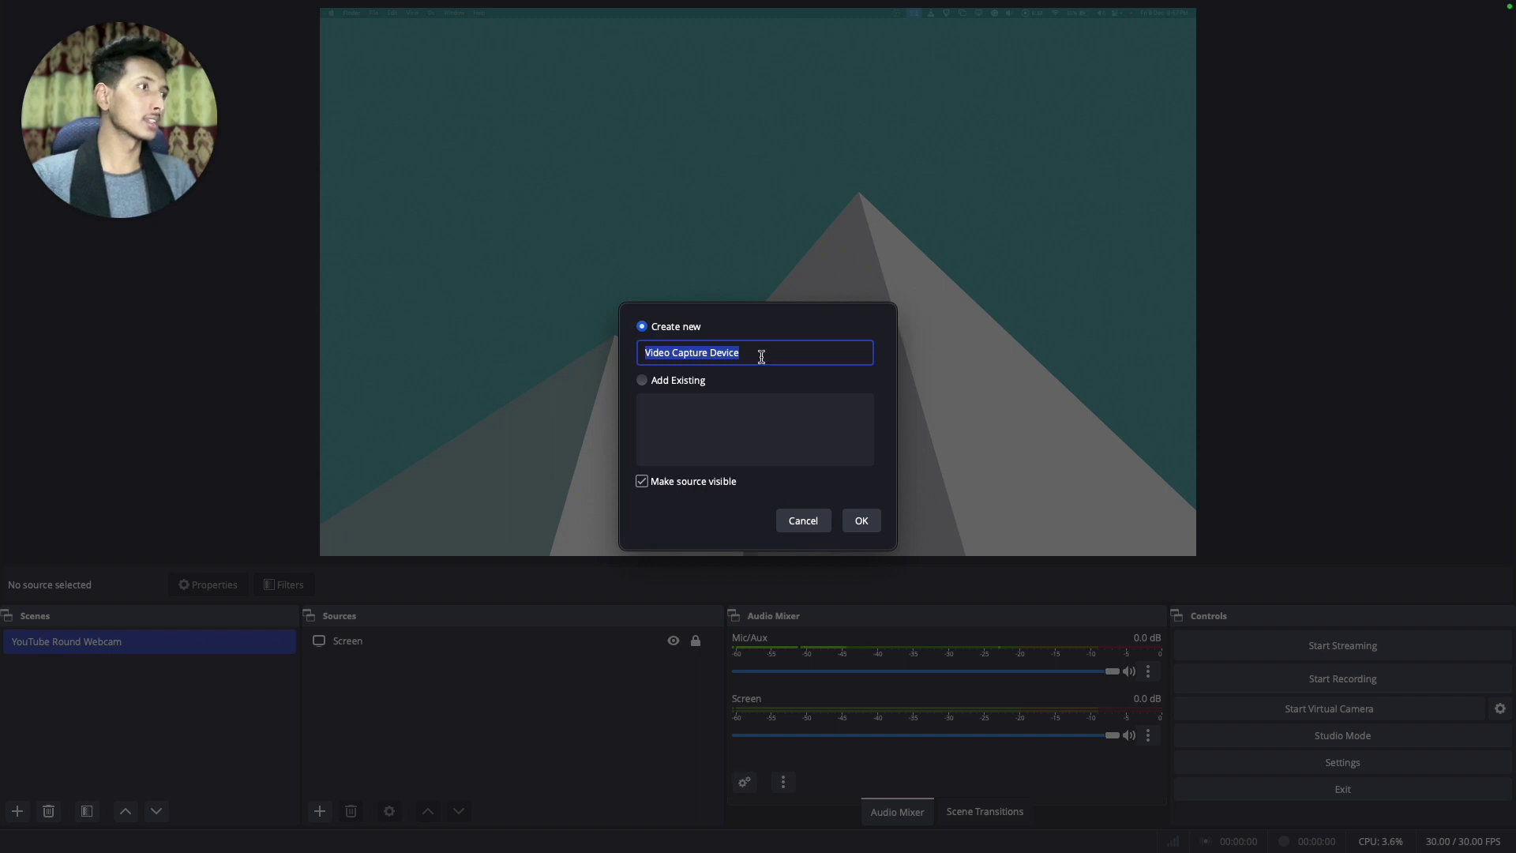
pyautogui.write('We')
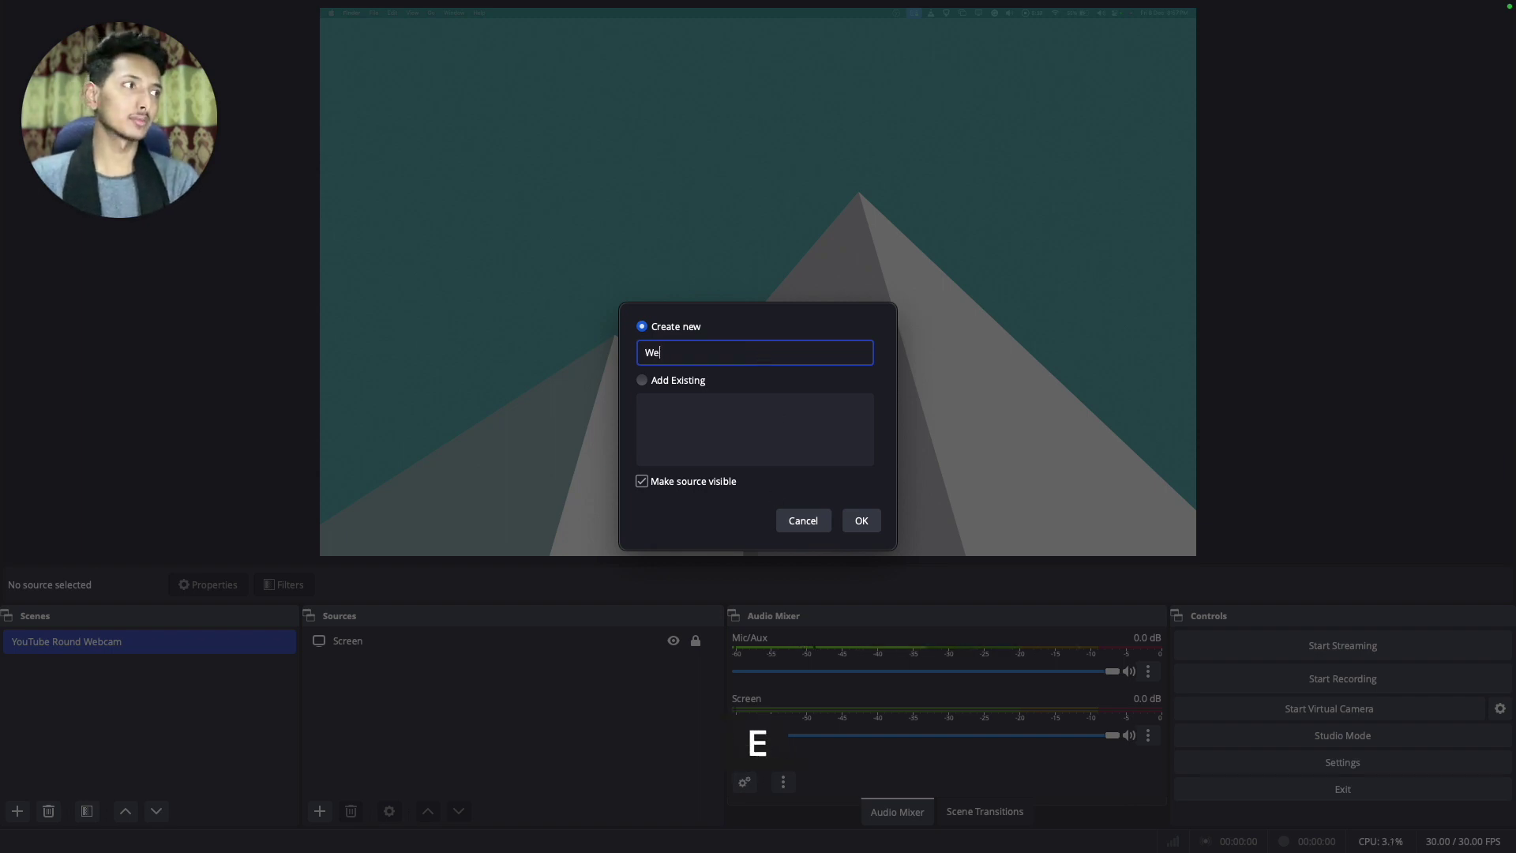
pyautogui.write('bcam')
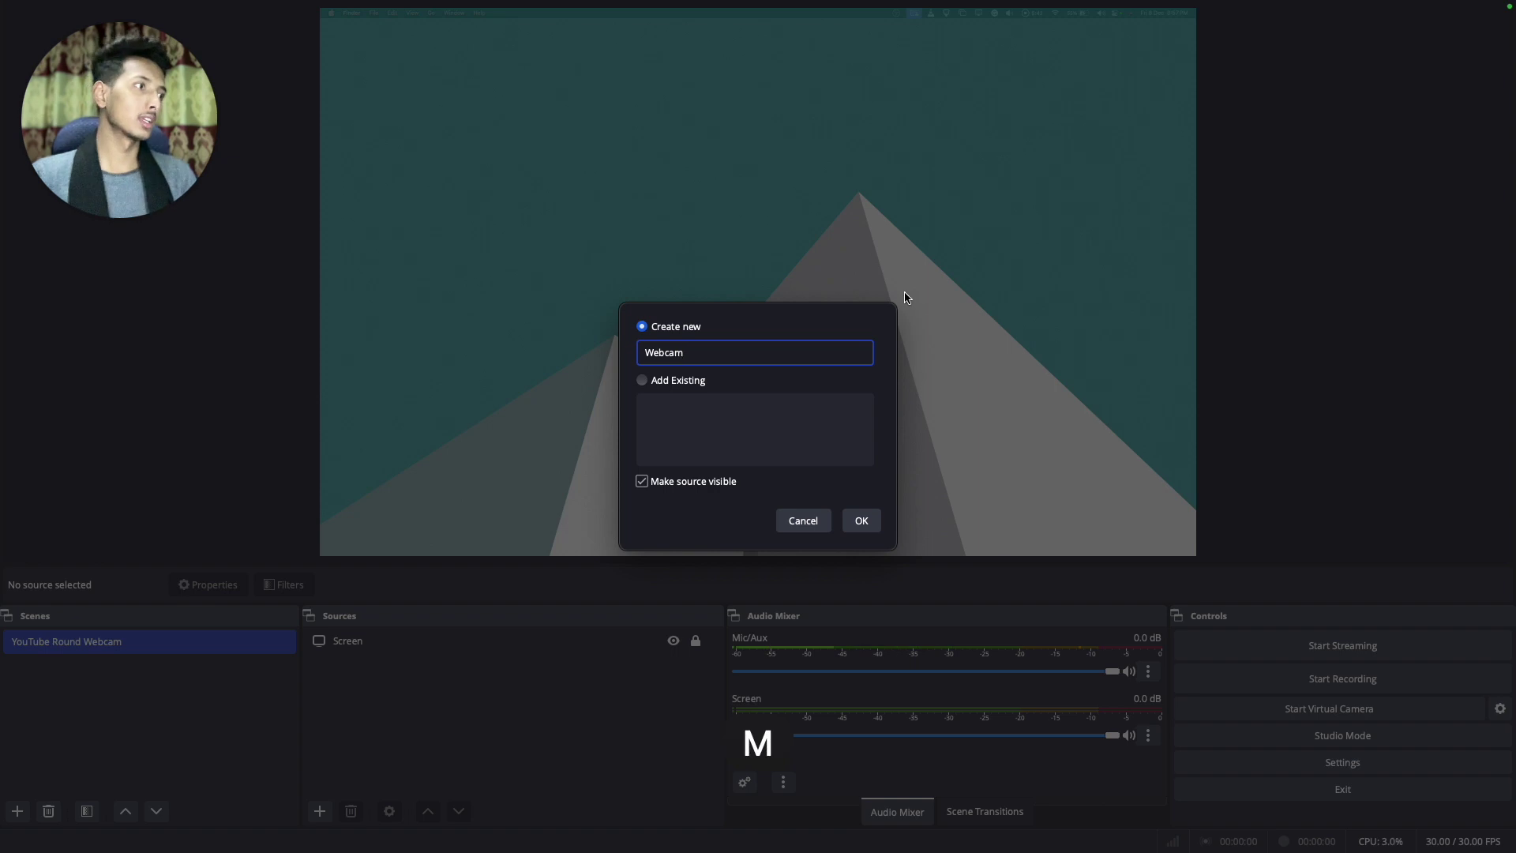
pyautogui.click(641, 484)
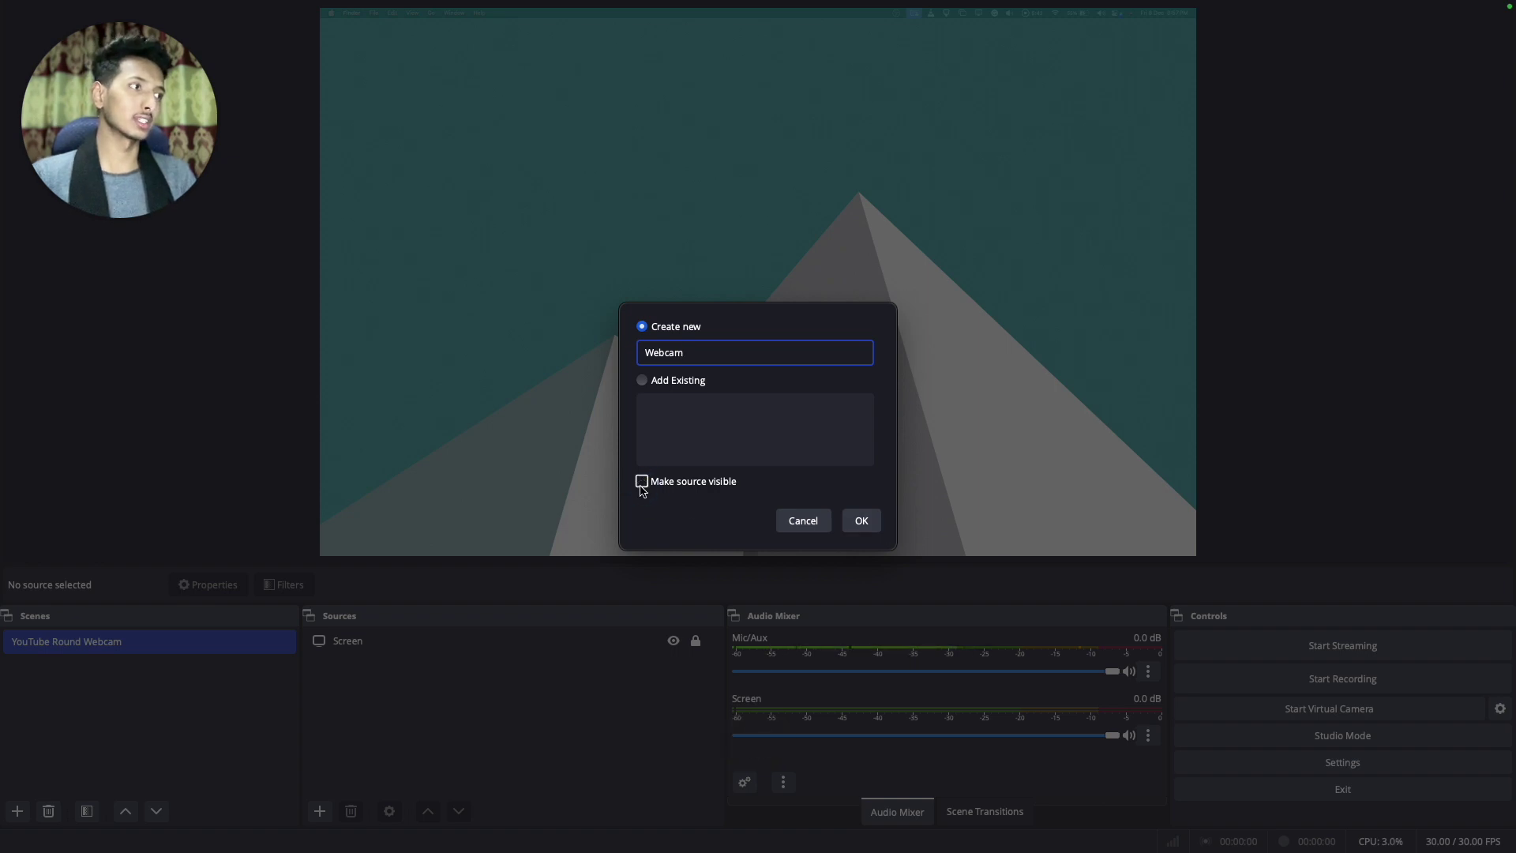
pyautogui.click(862, 520)
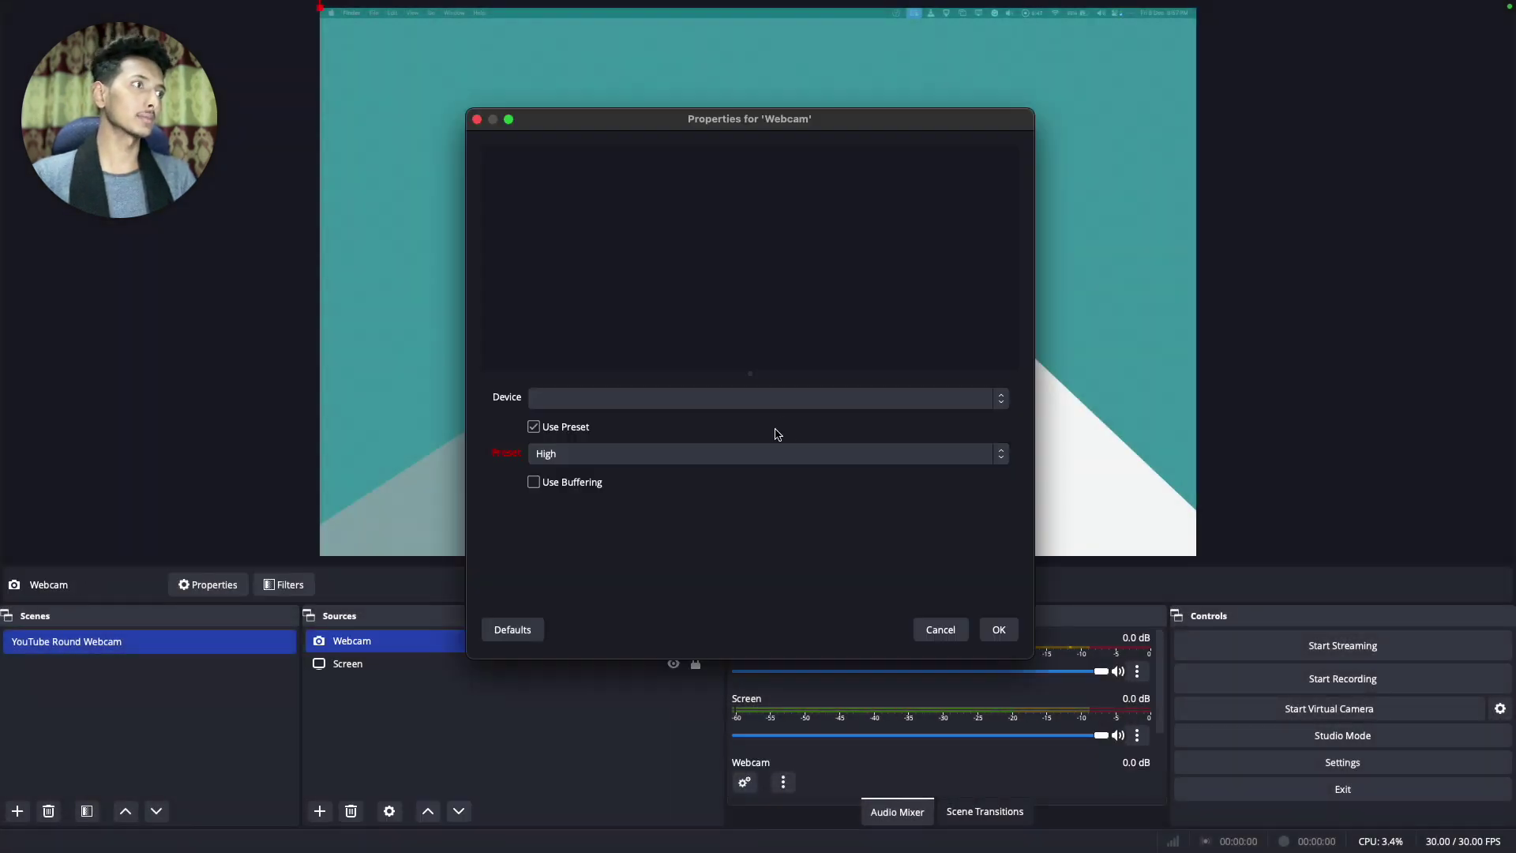
# Set the Webcam source's device to FaceTime HD Camera and, after trying 1280x720, choose the High preset
pyautogui.click(593, 399)
pyautogui.click(593, 411)
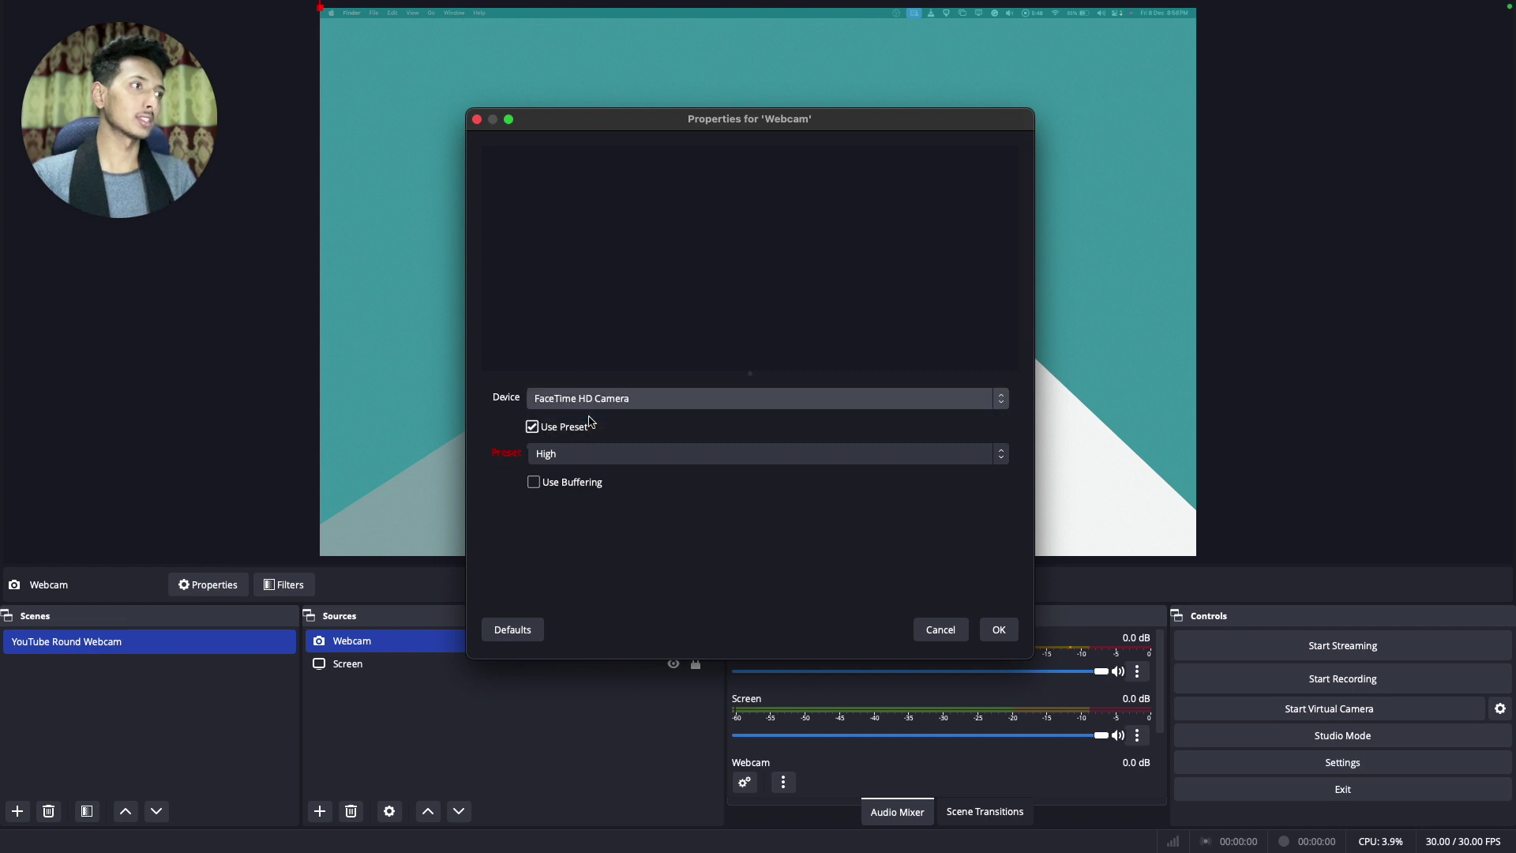
pyautogui.click(787, 462)
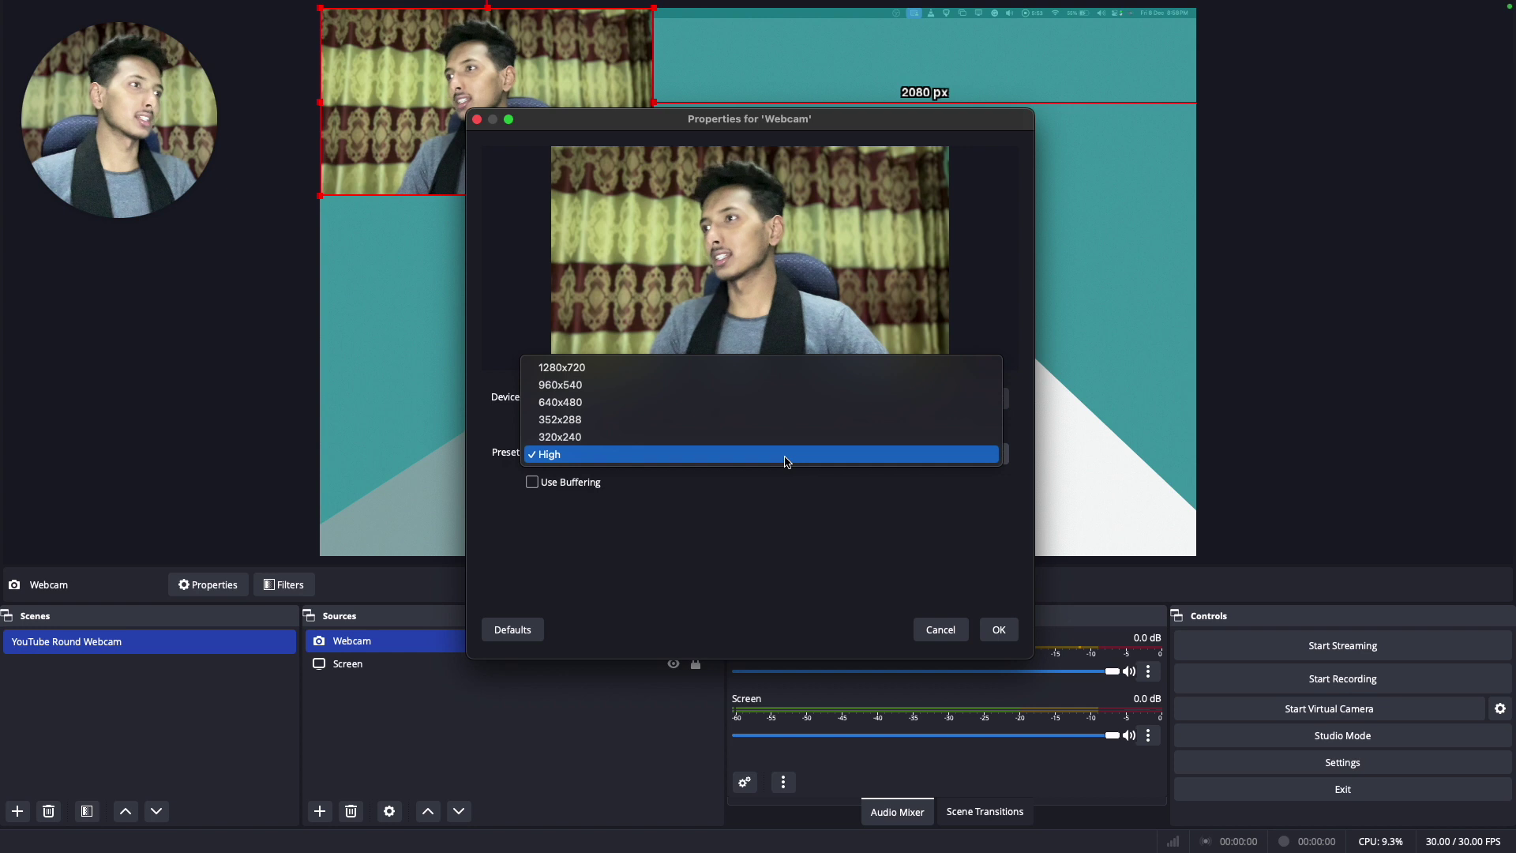
pyautogui.click(758, 368)
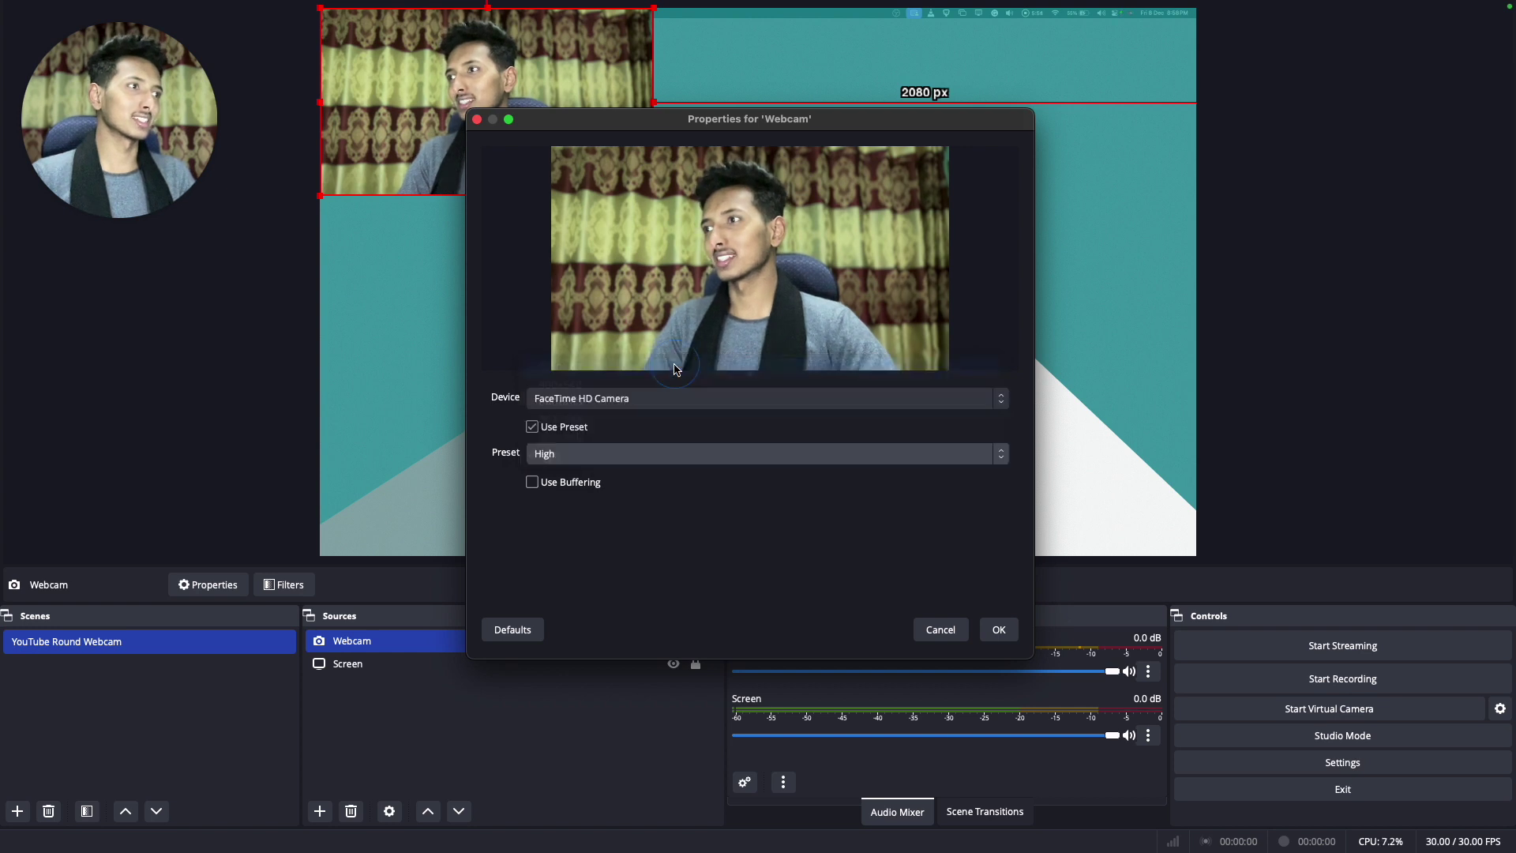
pyautogui.click(646, 465)
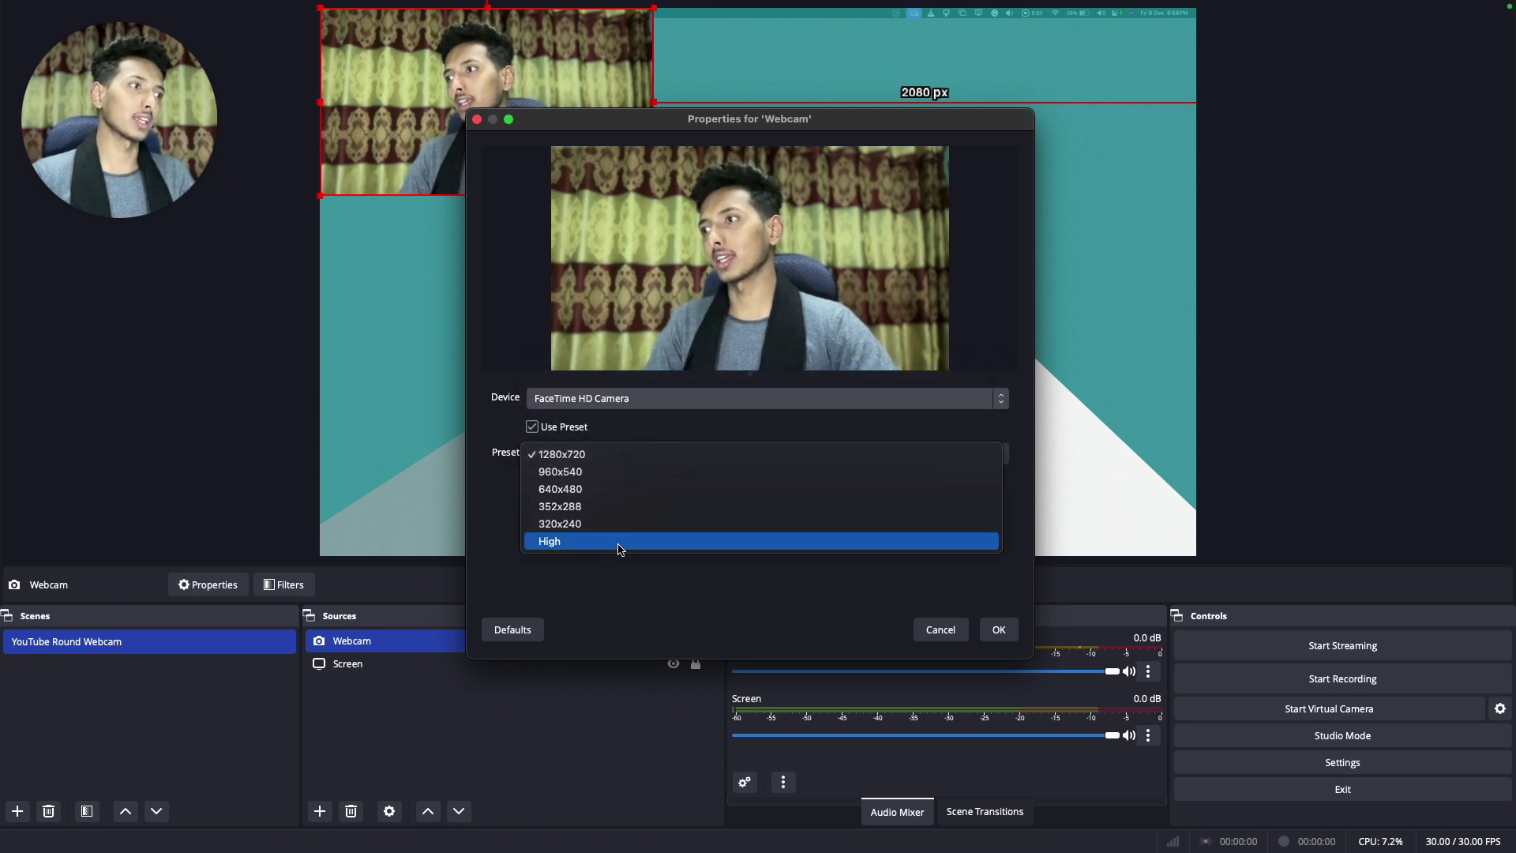
pyautogui.click(628, 543)
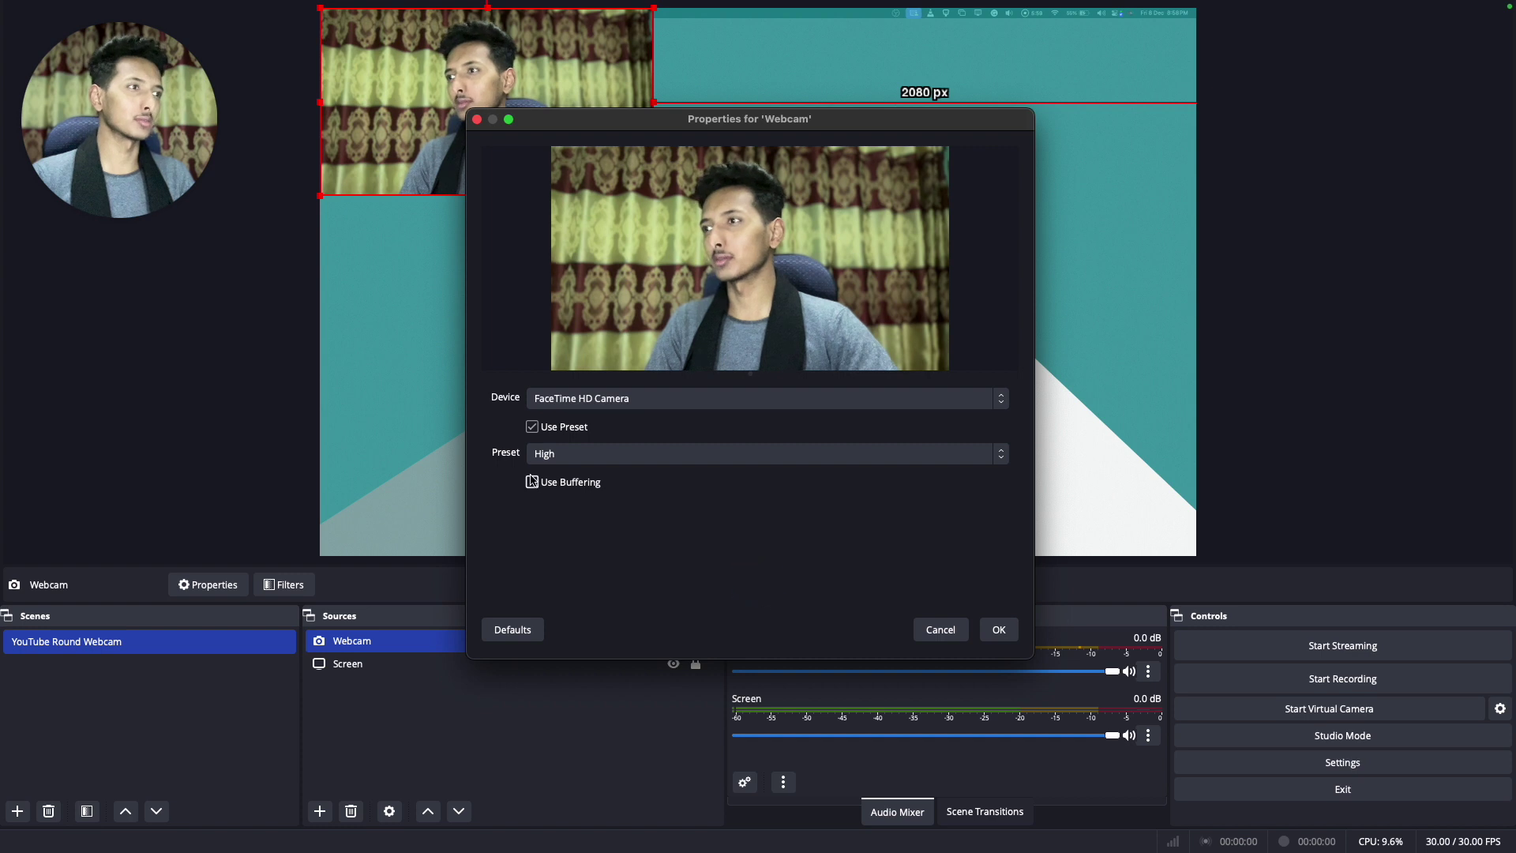
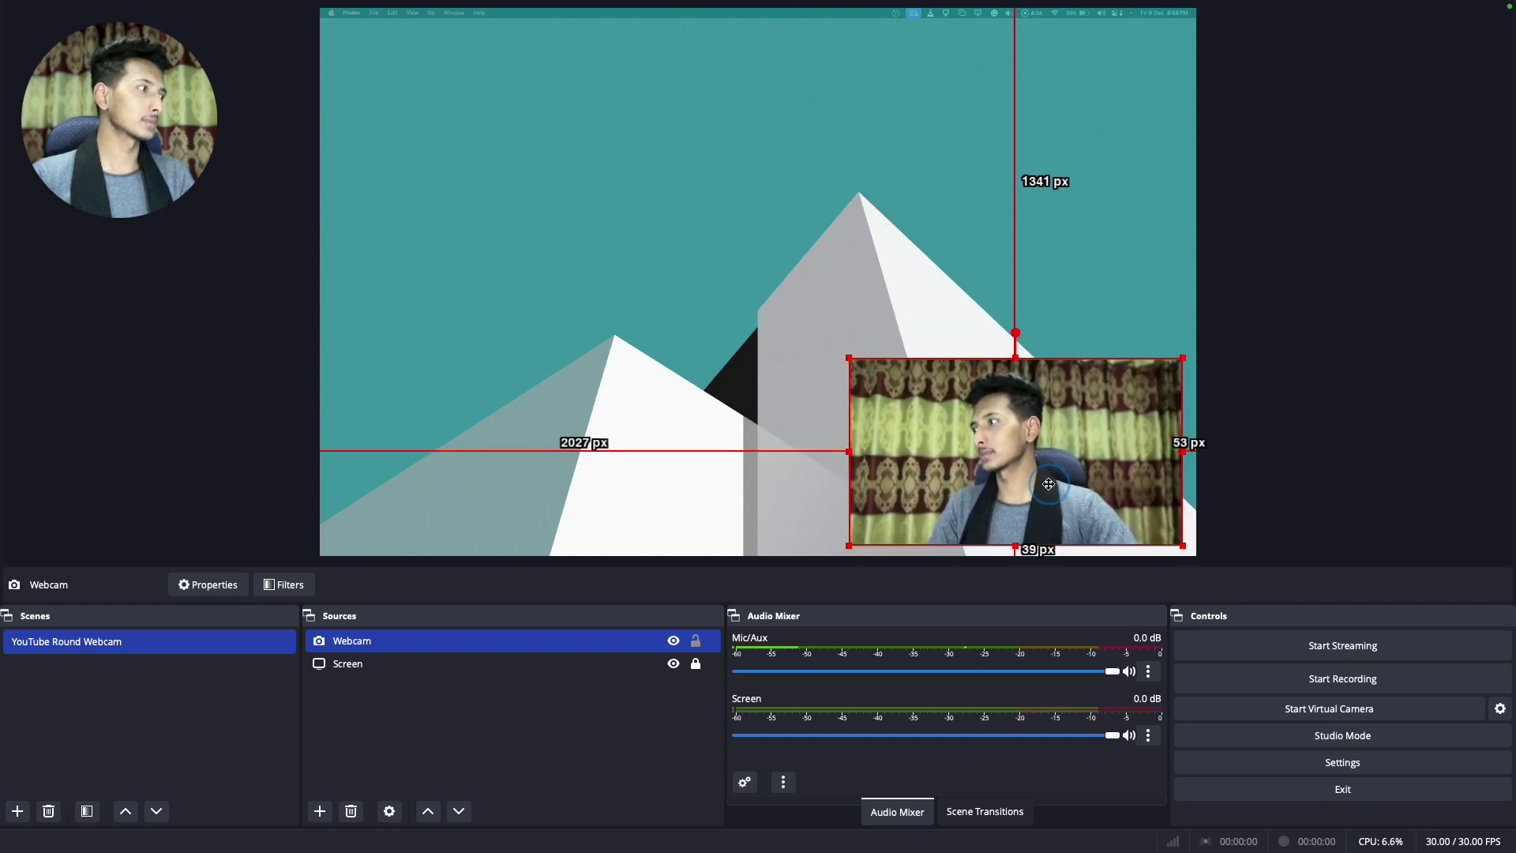
pyautogui.click(592, 725)
pyautogui.click(406, 663)
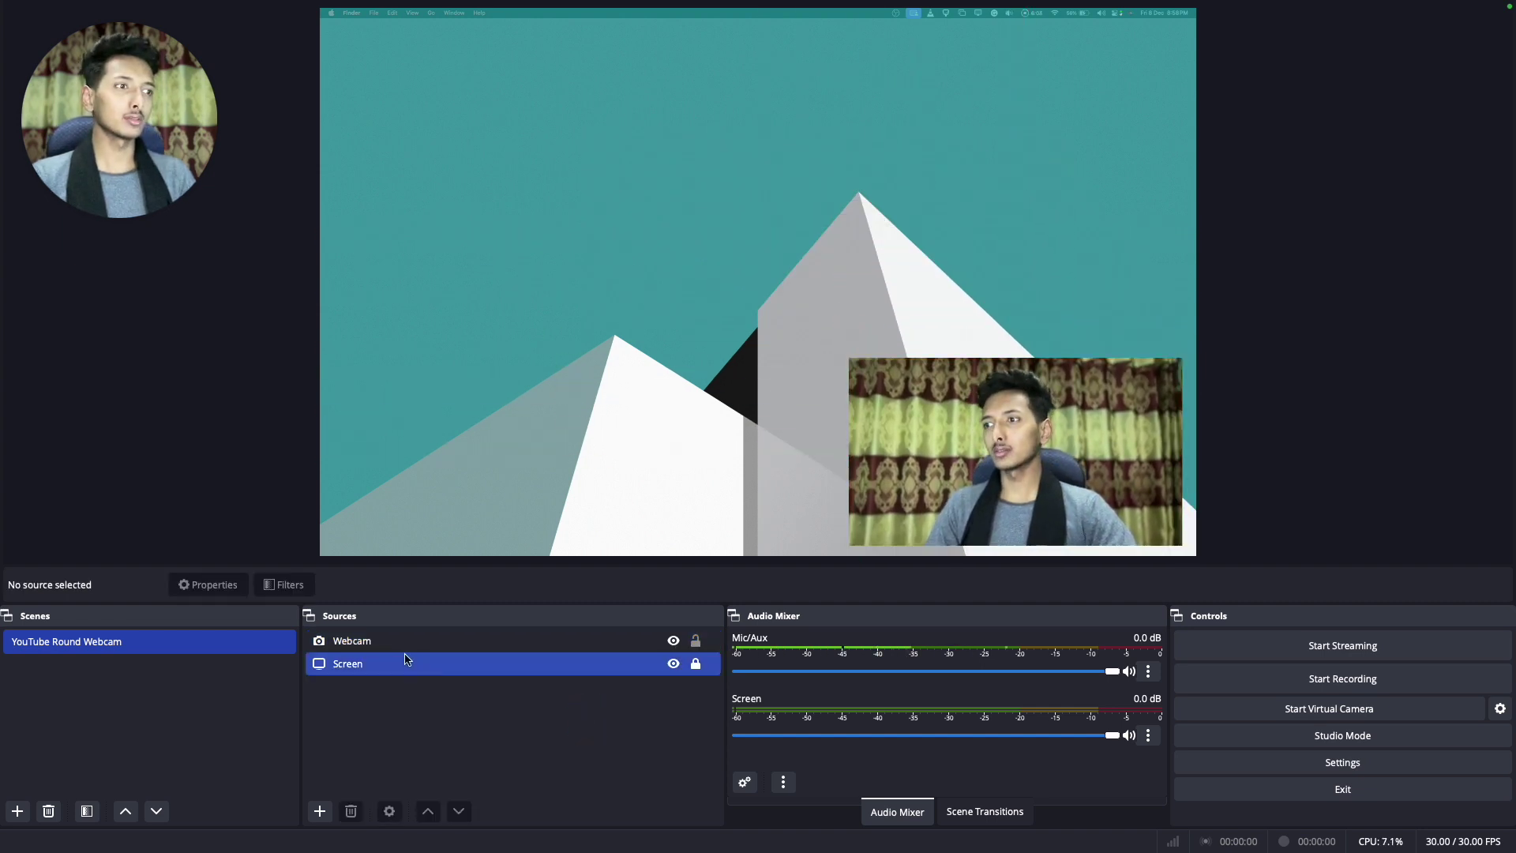
pyautogui.click(401, 644)
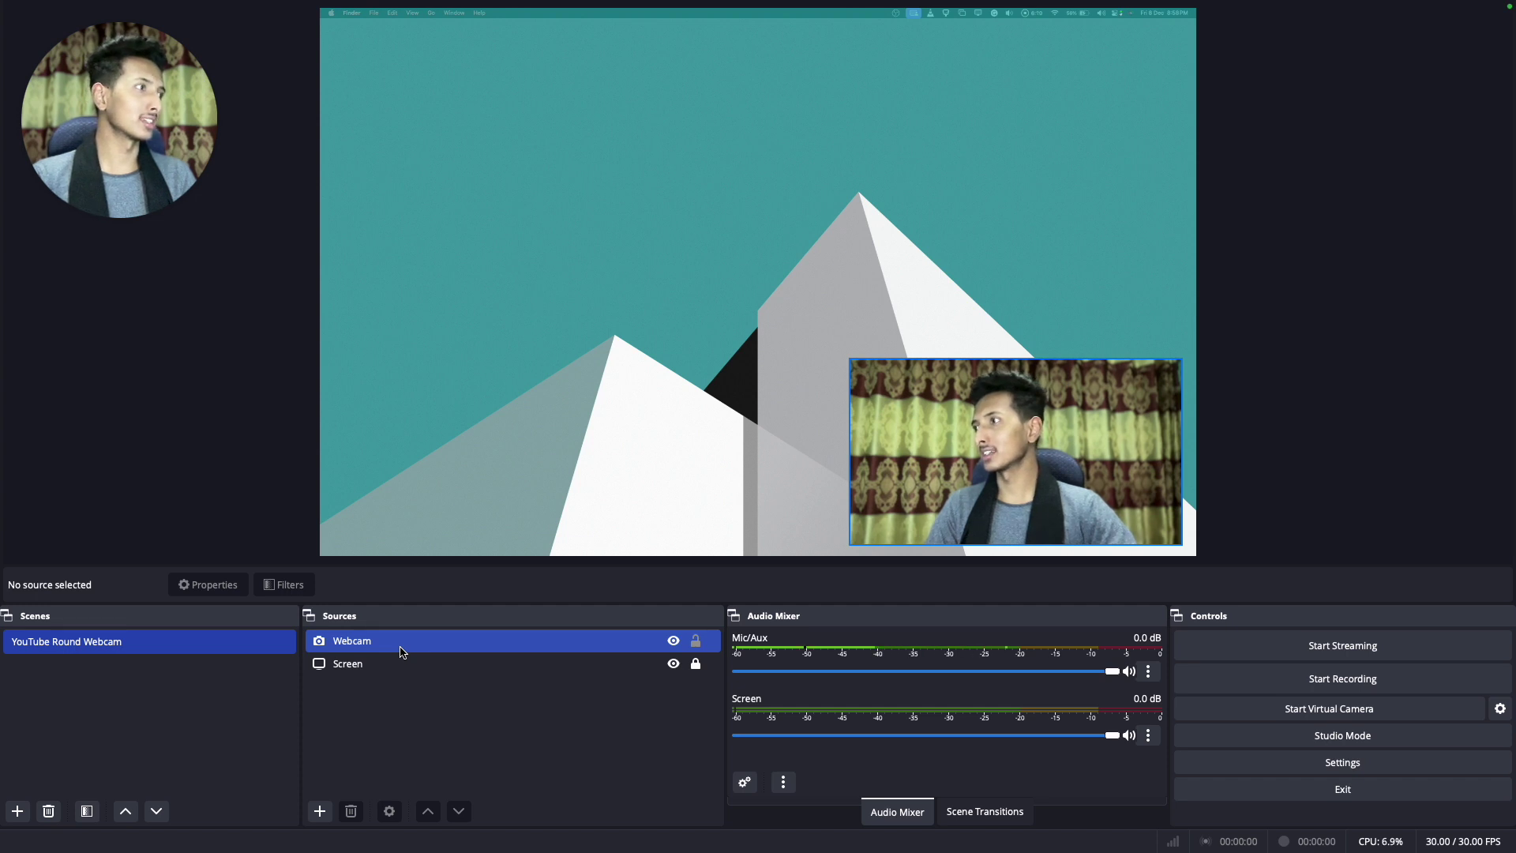
pyautogui.click(756, 586)
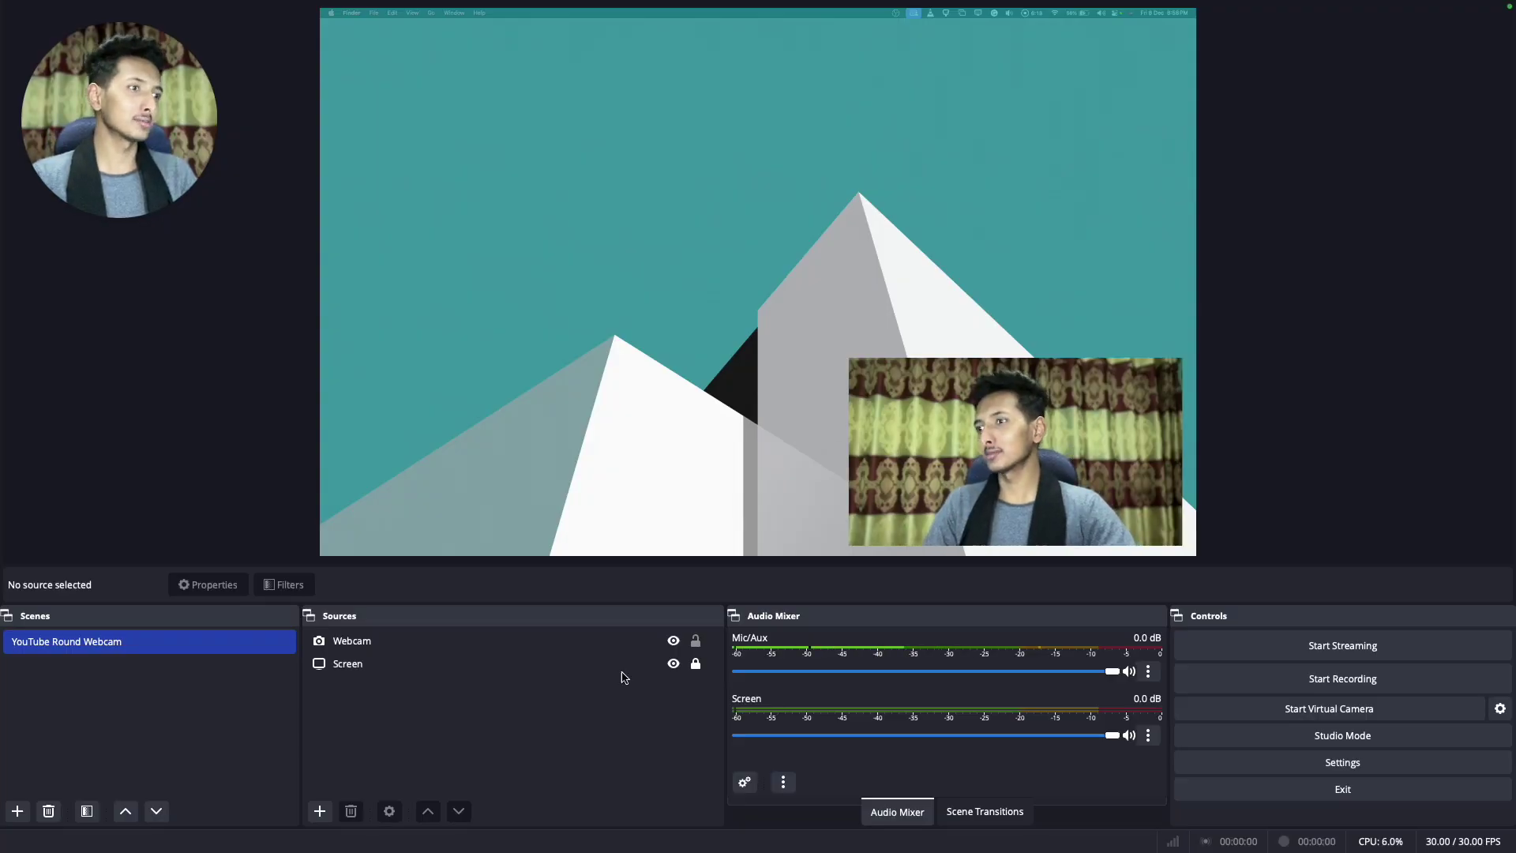
# Add an Image Mask/Blend effect filter named "Round webcam" to the Webcam source
pyautogui.click(432, 642)
pyautogui.rightClick(432, 642)
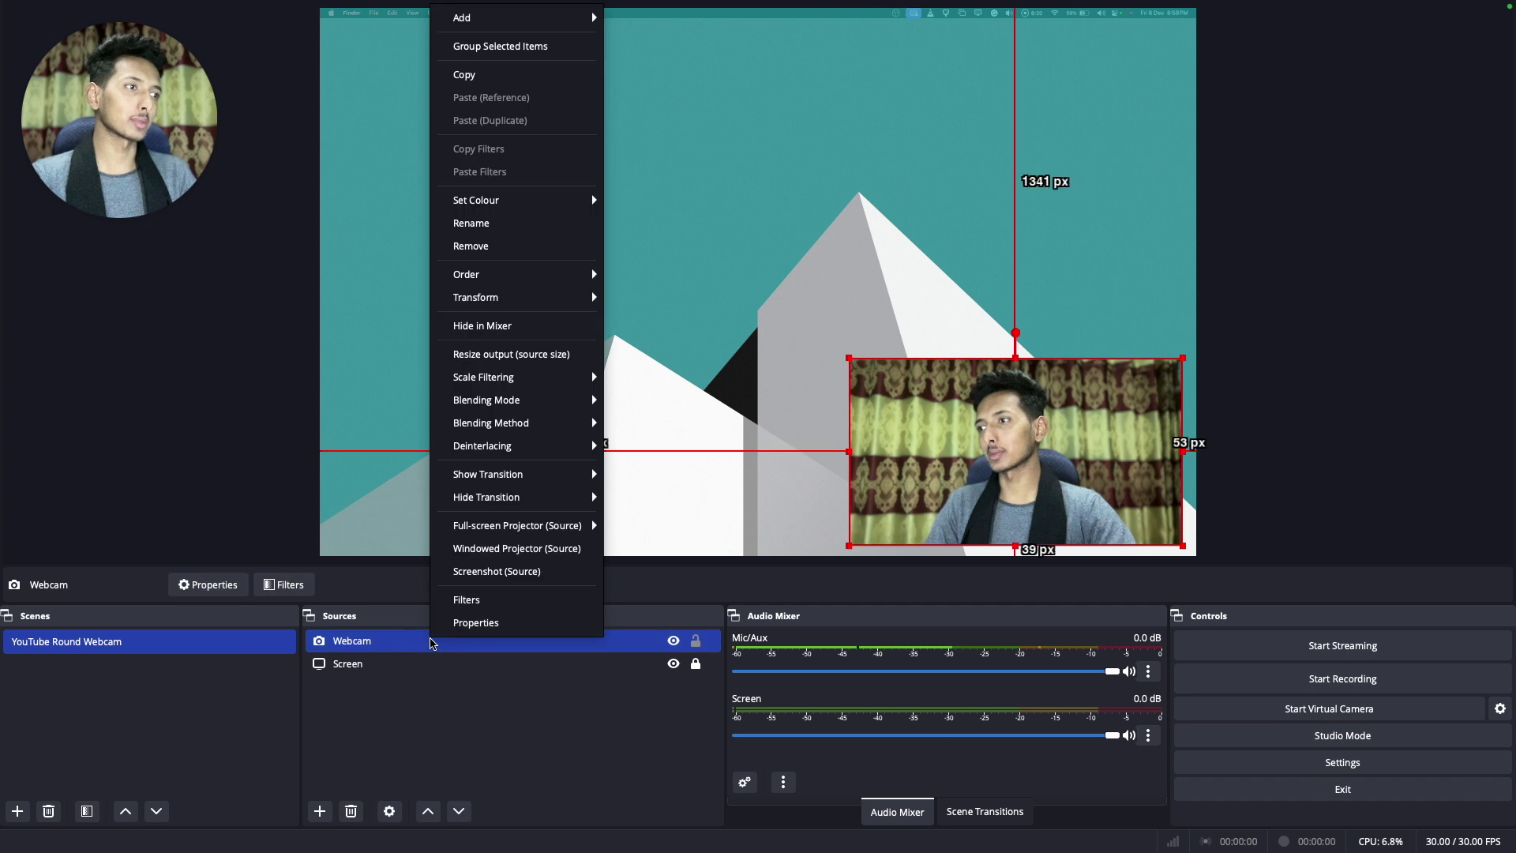
pyautogui.click(511, 607)
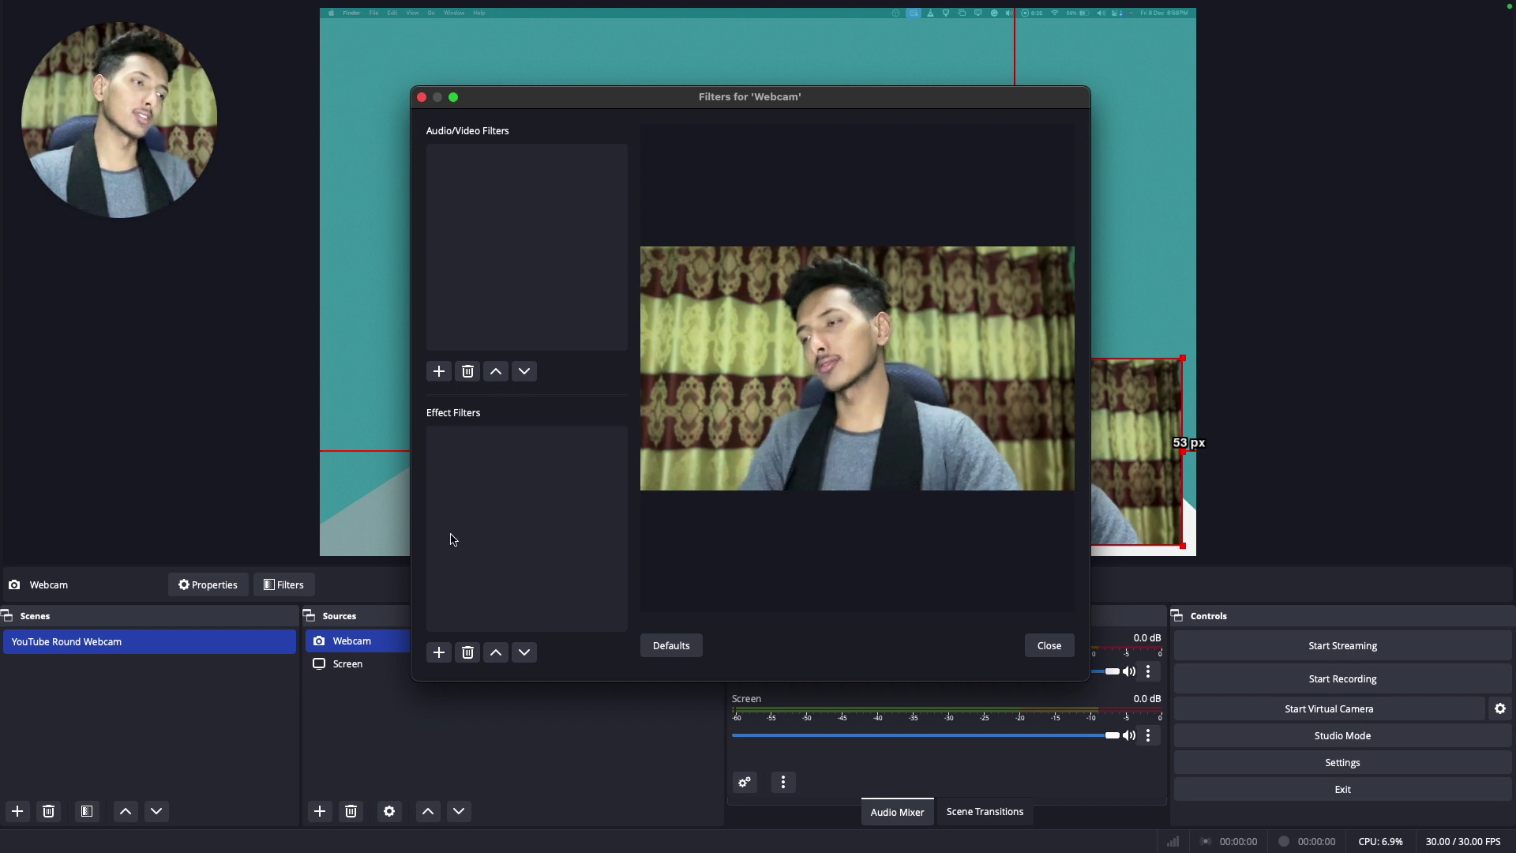
pyautogui.click(440, 652)
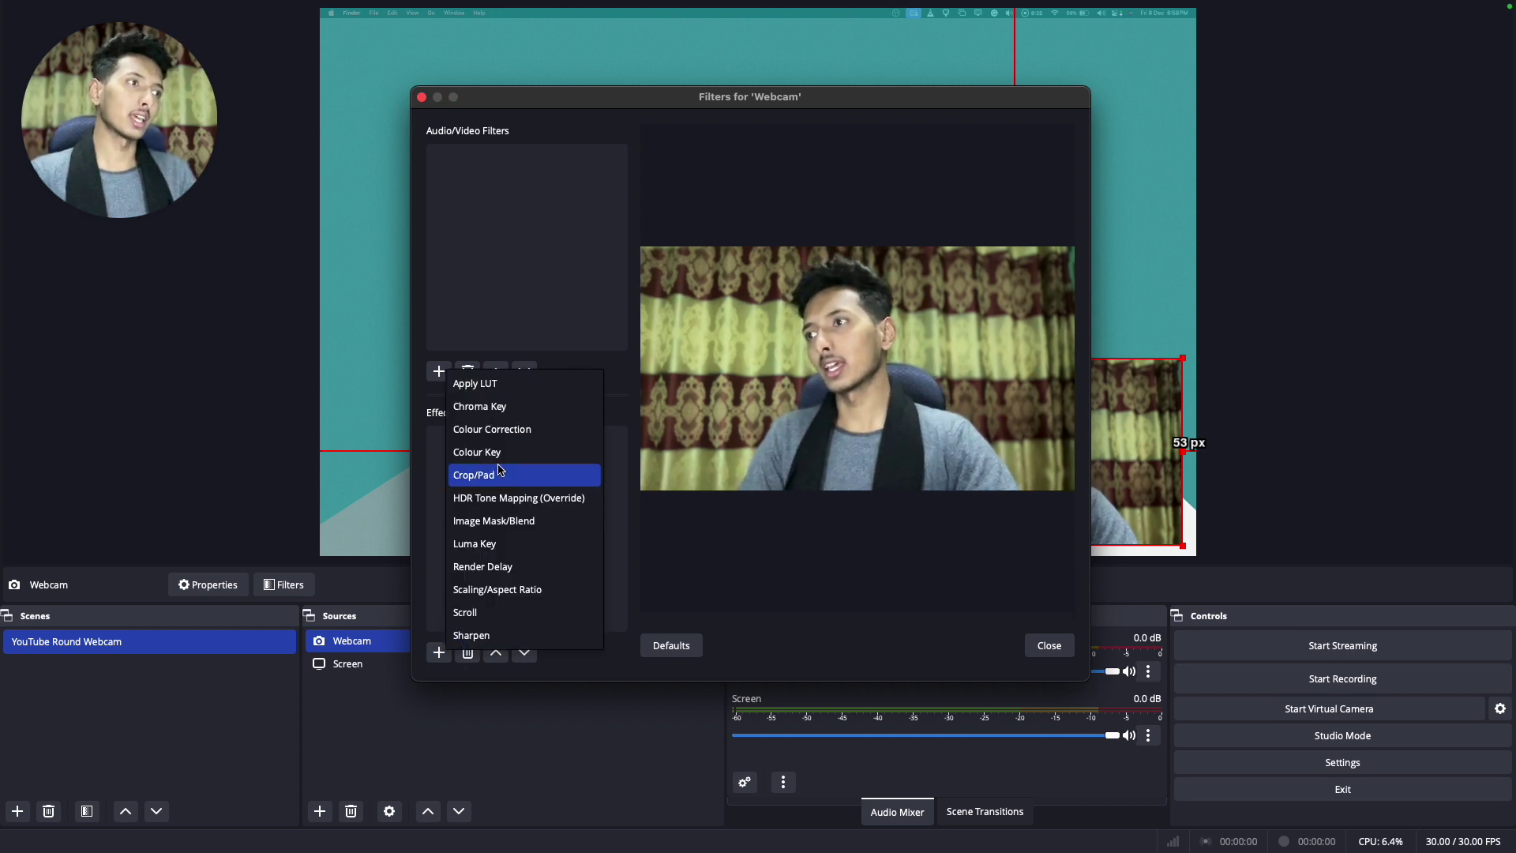
pyautogui.click(493, 523)
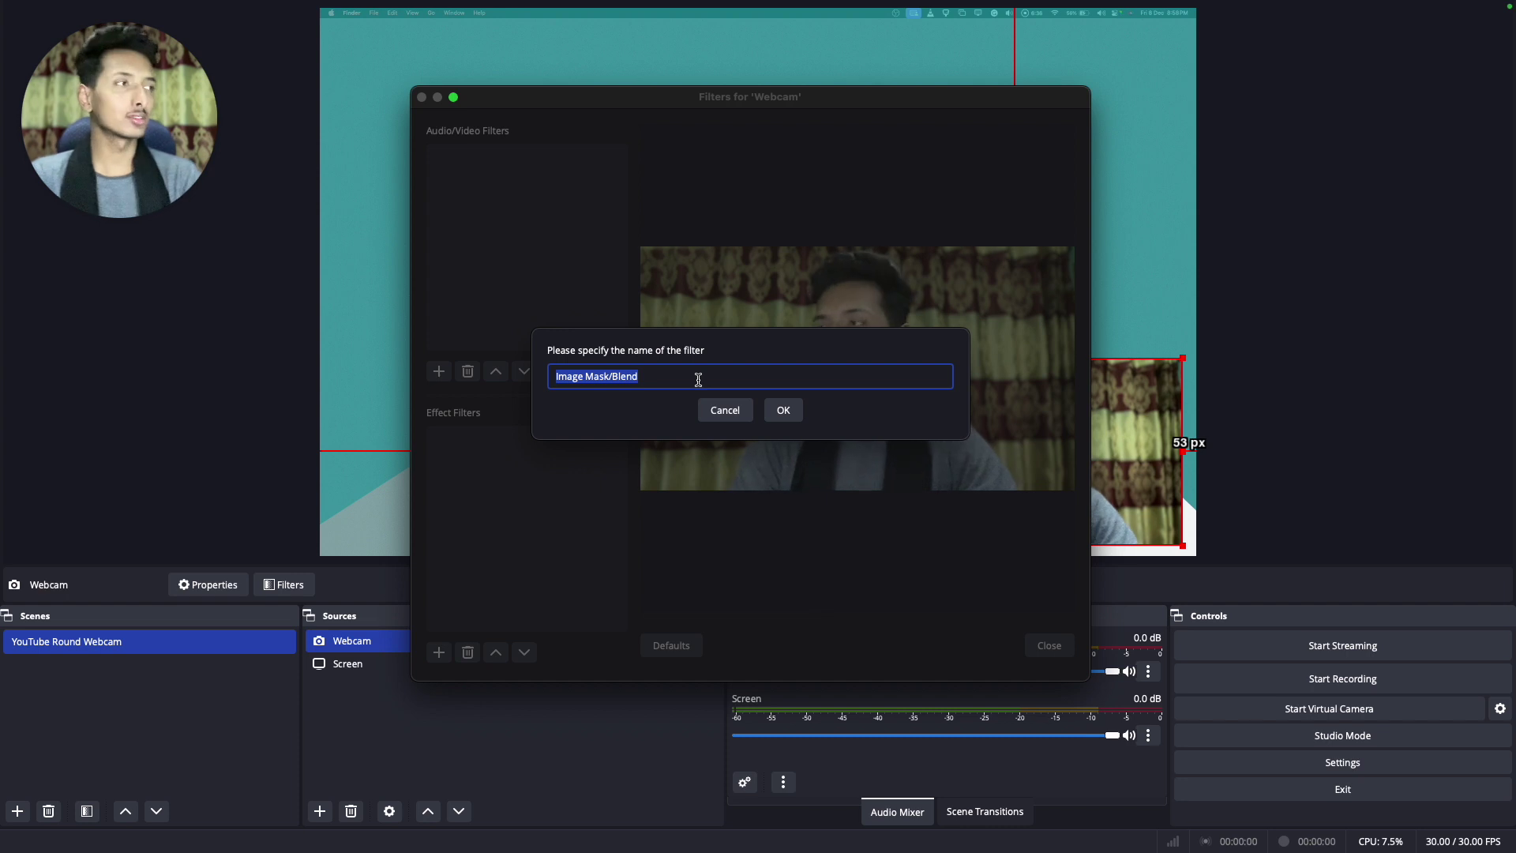
pyautogui.press('shift')
pyautogui.write('Rou')
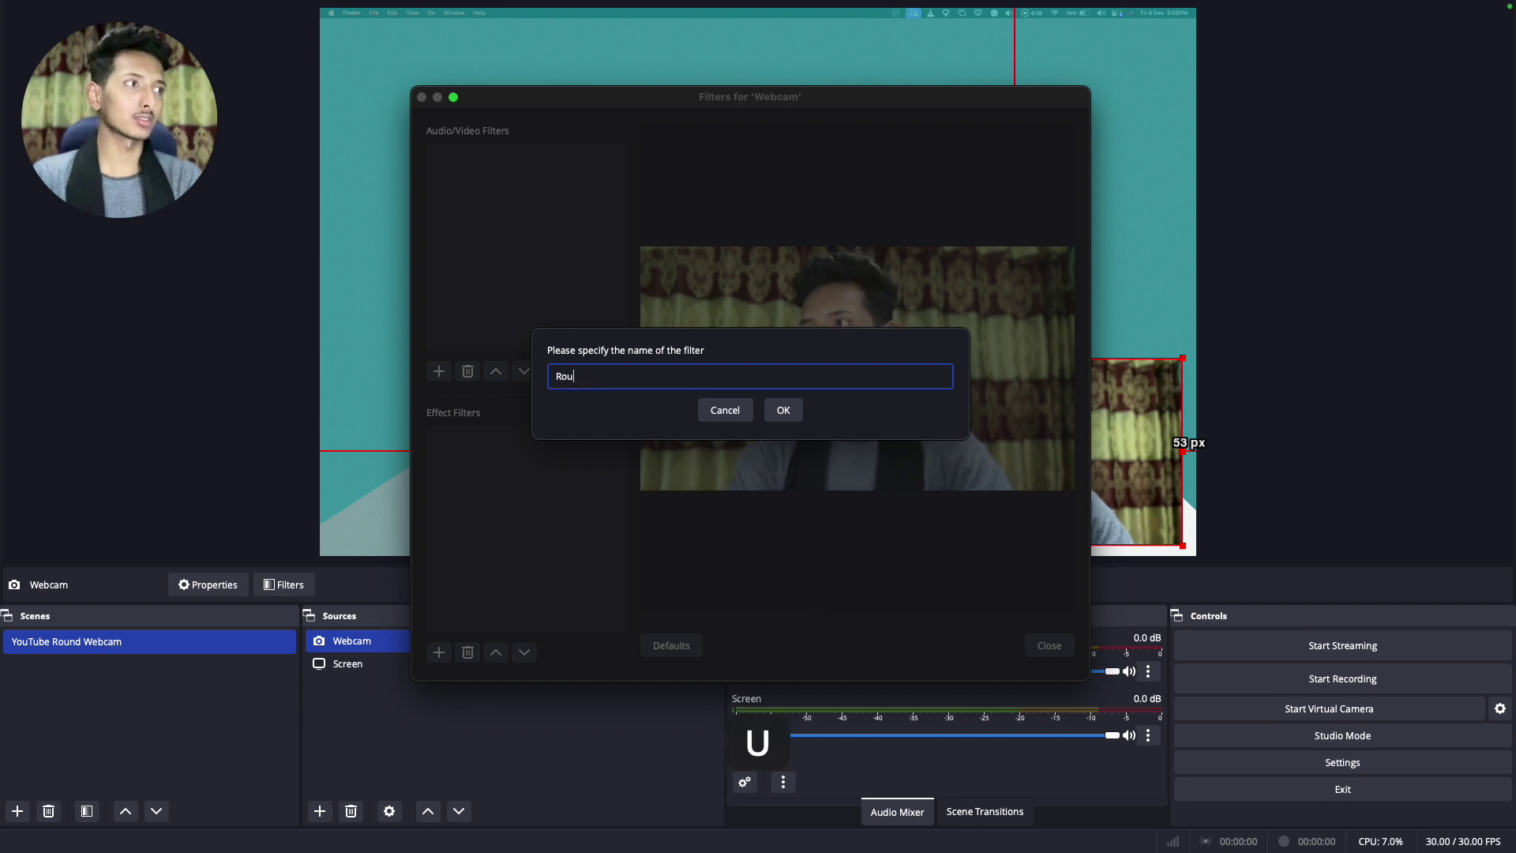
pyautogui.write('nd webcam')
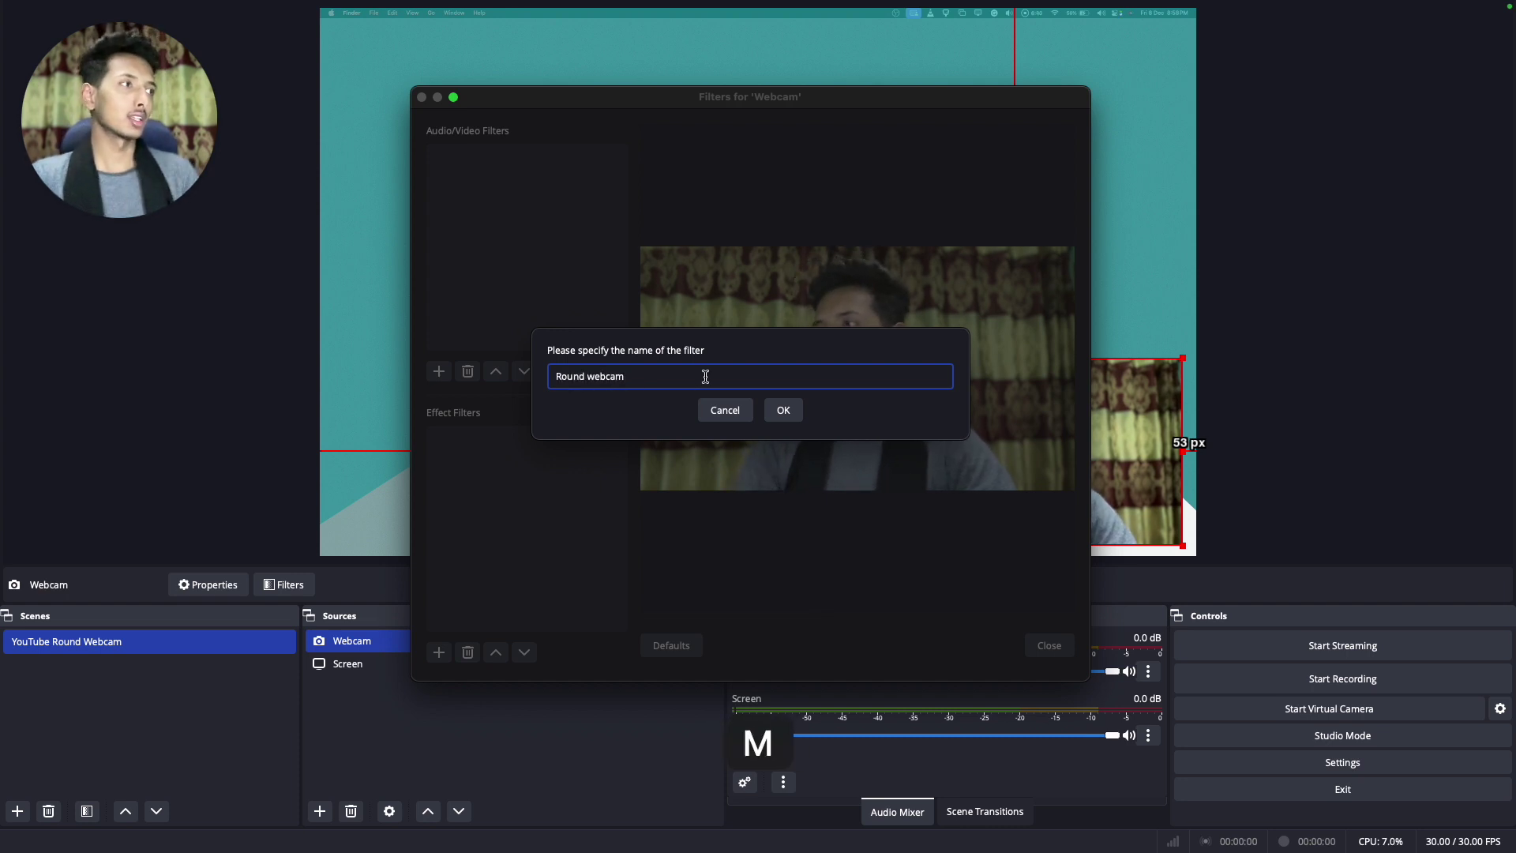
pyautogui.click(783, 410)
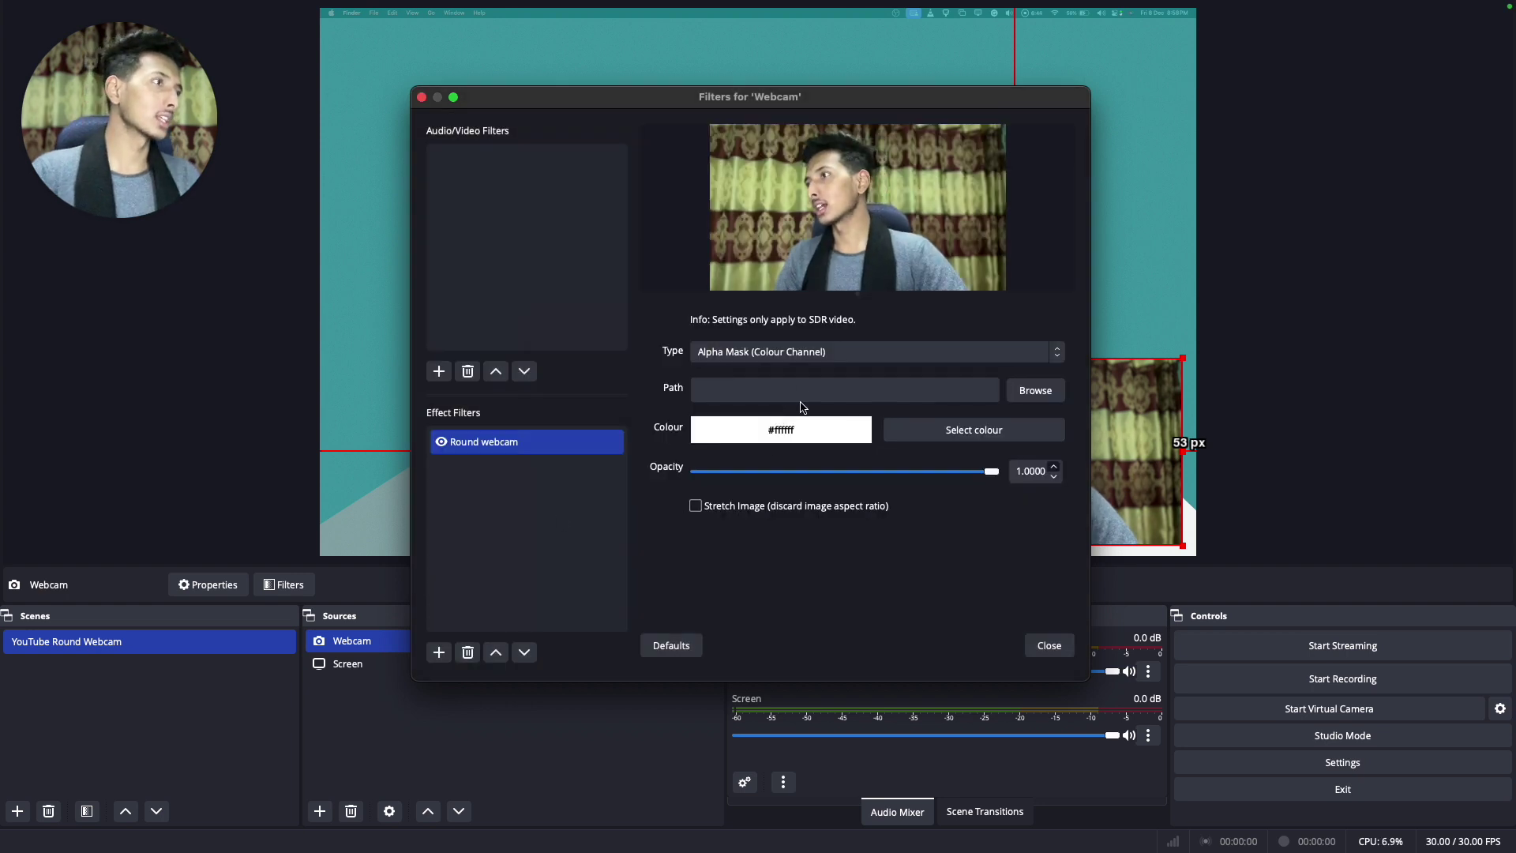
# Load Webcam Circle.png from the OBS Webcam Circle folder in Documents as the filter's mask image
pyautogui.click(1049, 395)
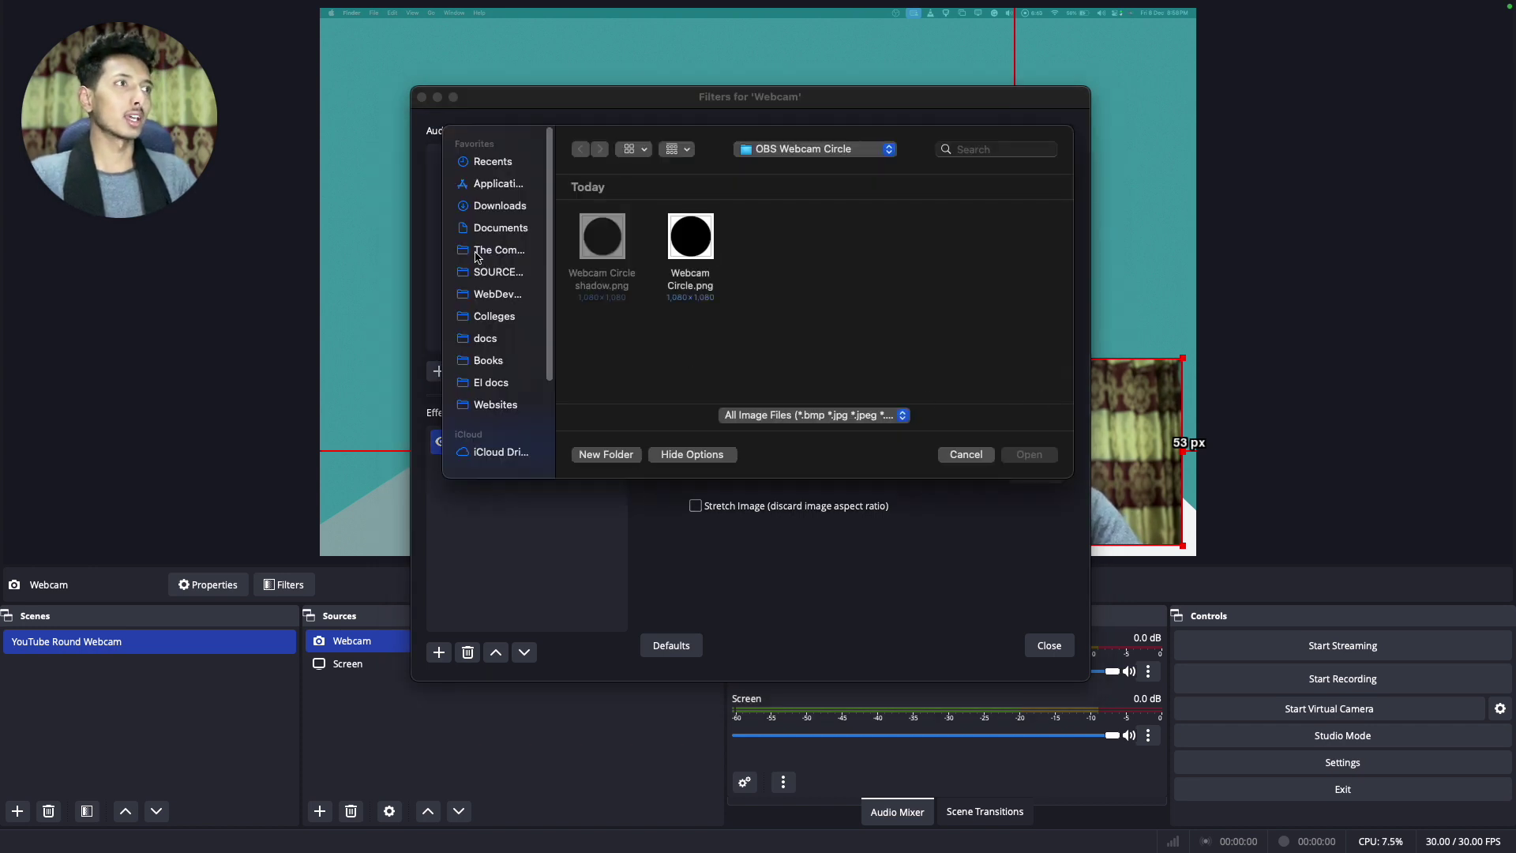
pyautogui.click(498, 209)
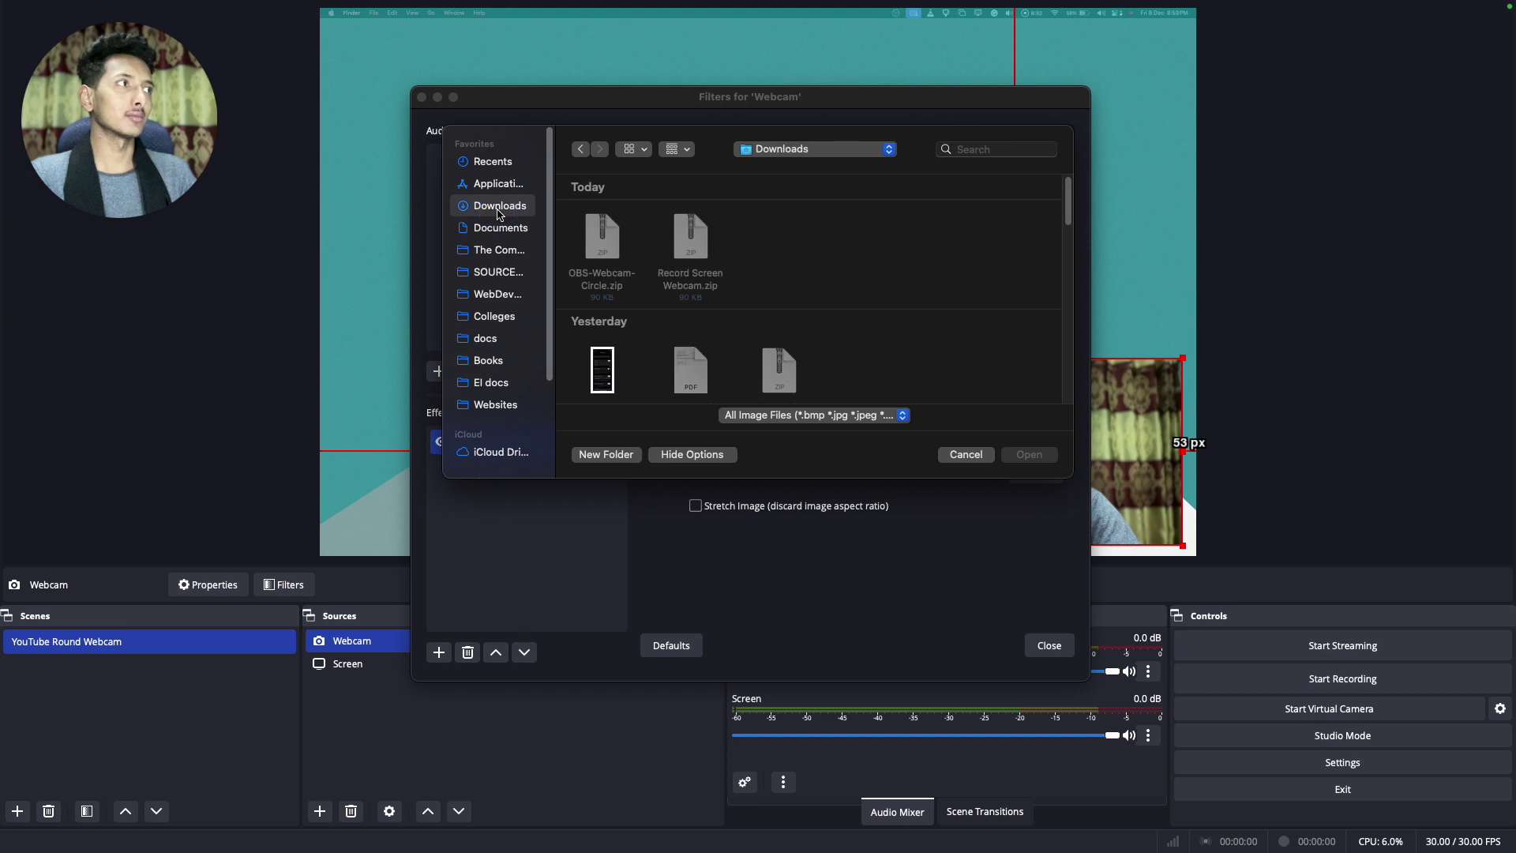
pyautogui.click(500, 228)
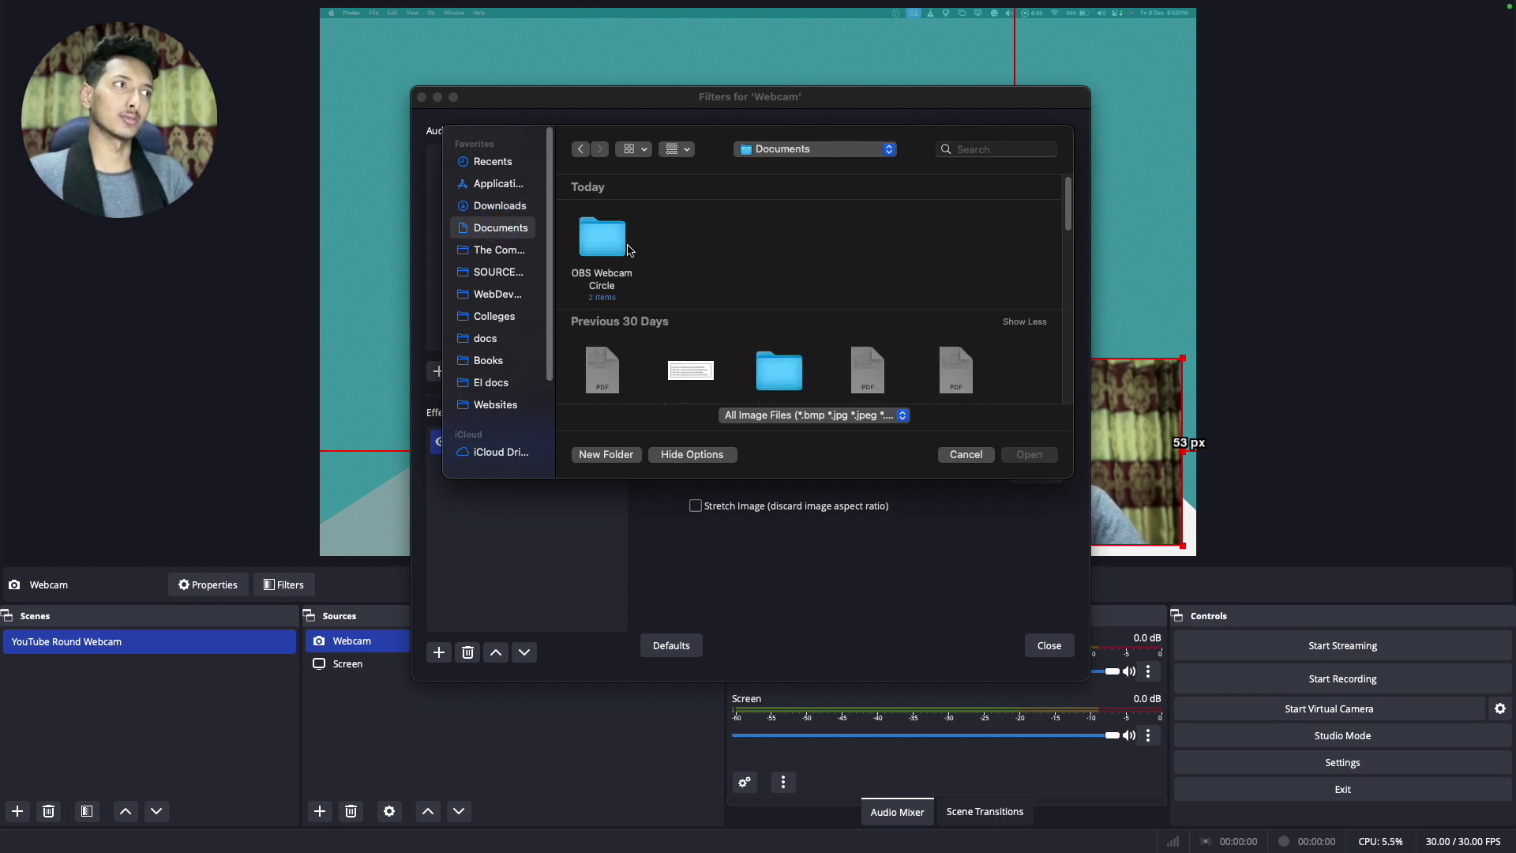
pyautogui.doubleClick(598, 241)
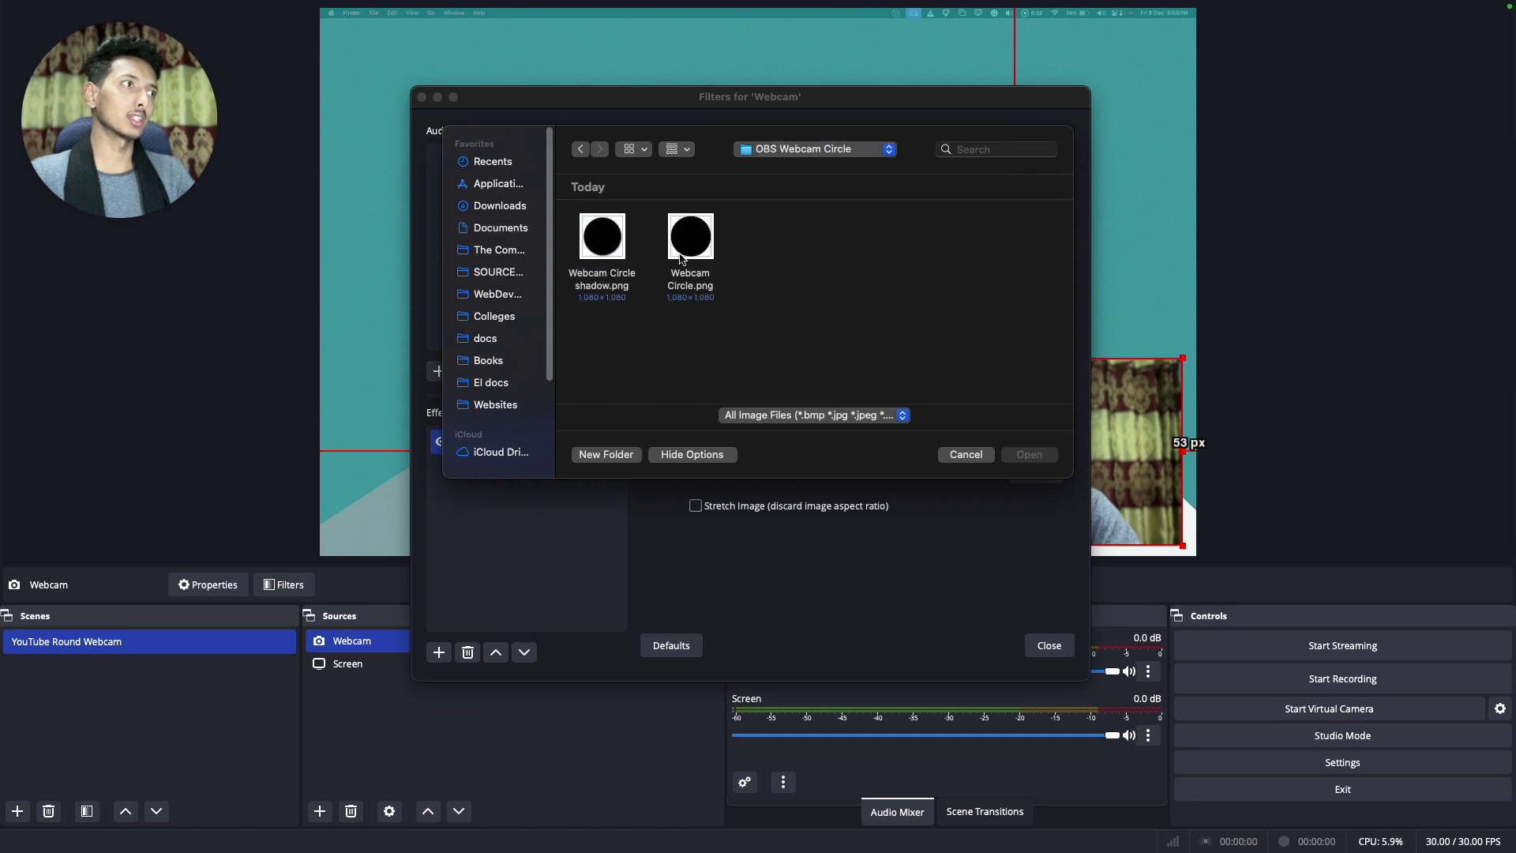
pyautogui.click(689, 251)
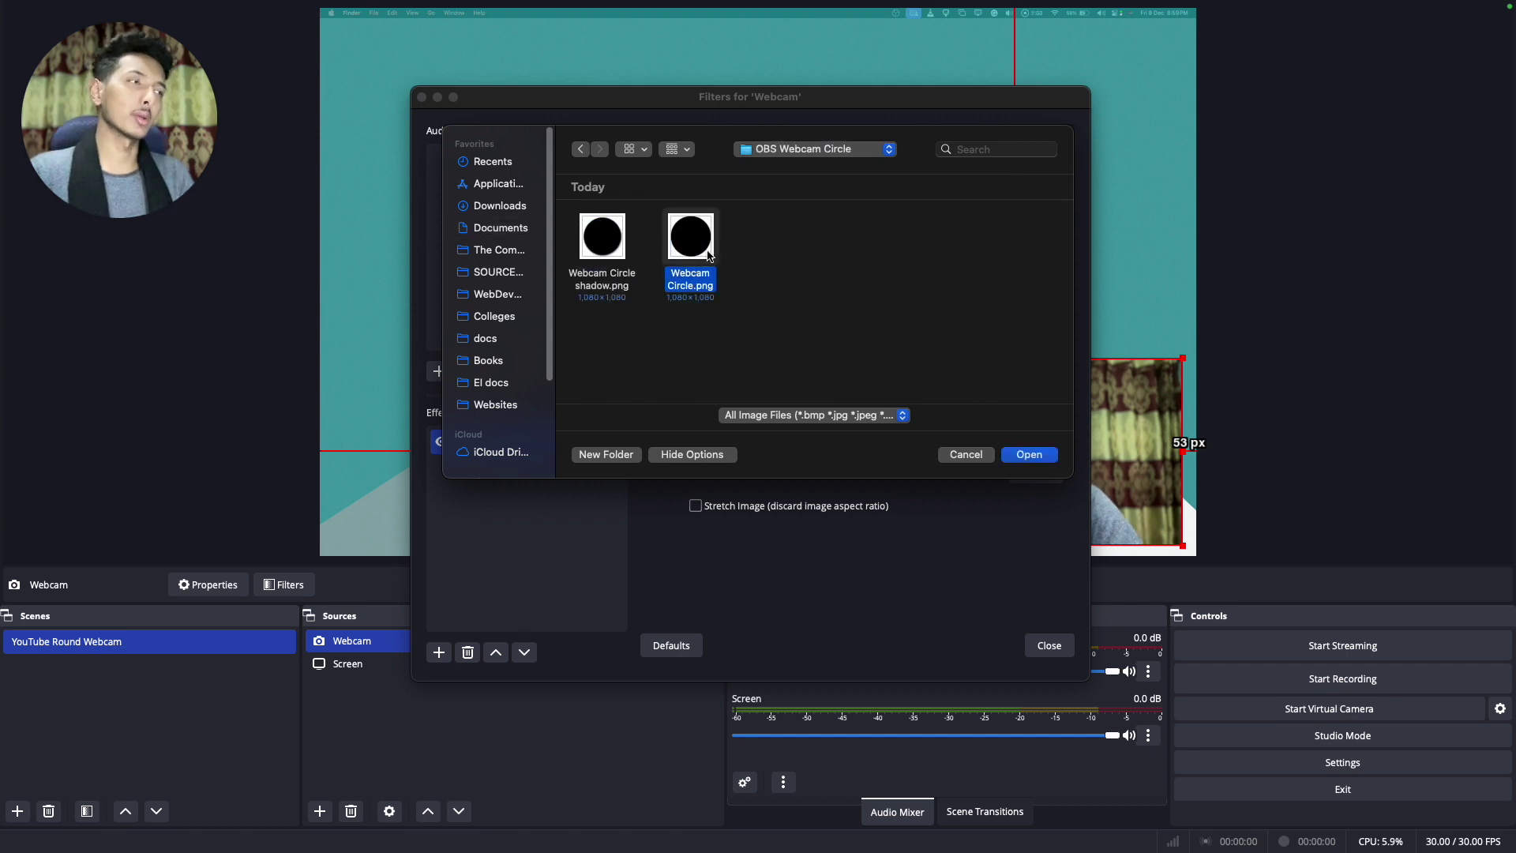
pyautogui.click(1049, 457)
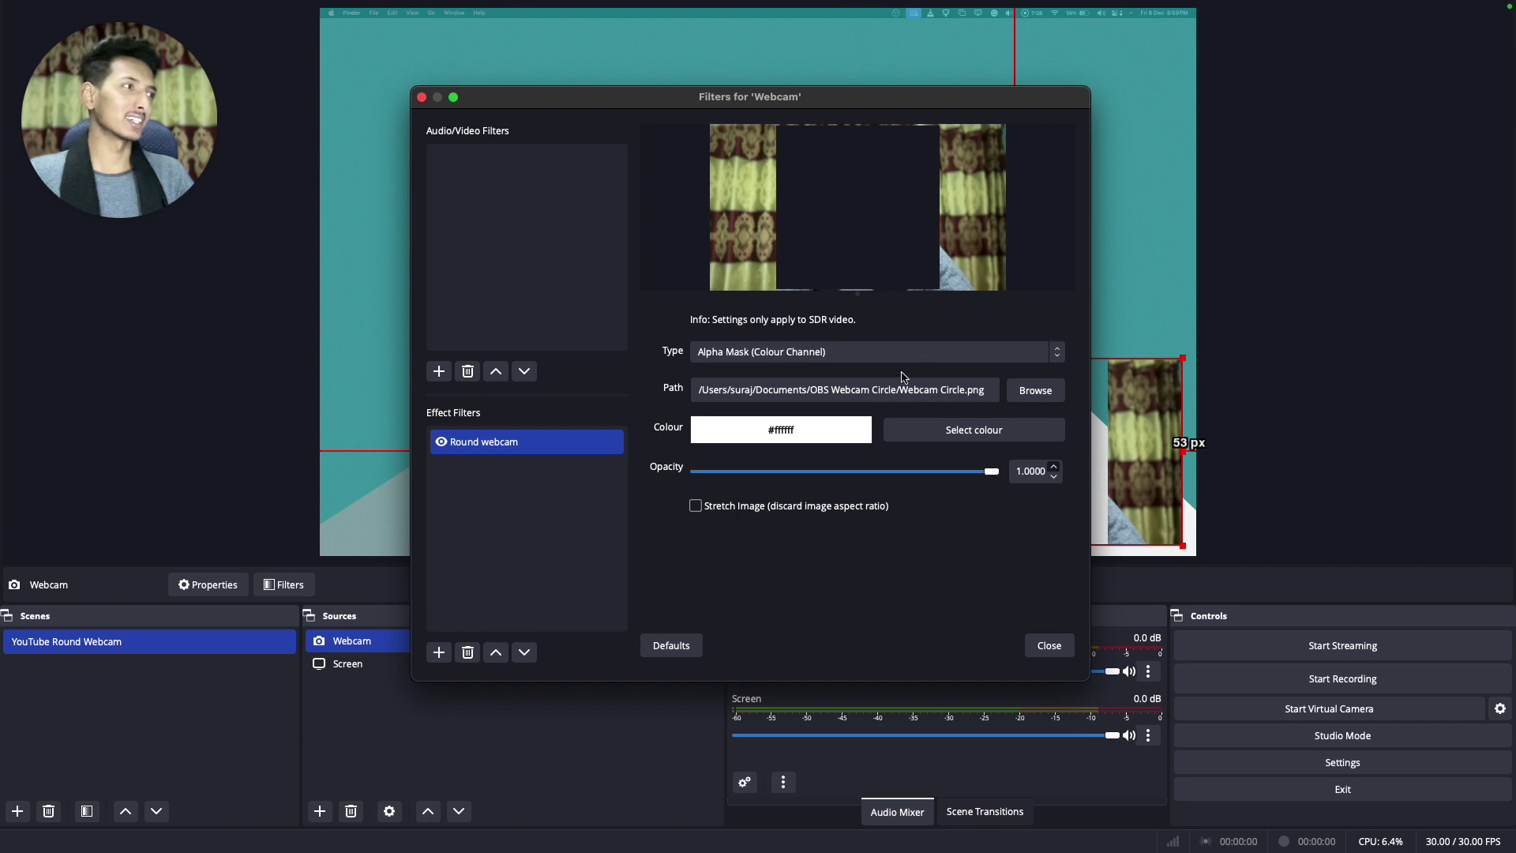
# Set the Round webcam filter's type to Alpha Mask (Alpha Channel) and close the filter settings
pyautogui.click(1059, 355)
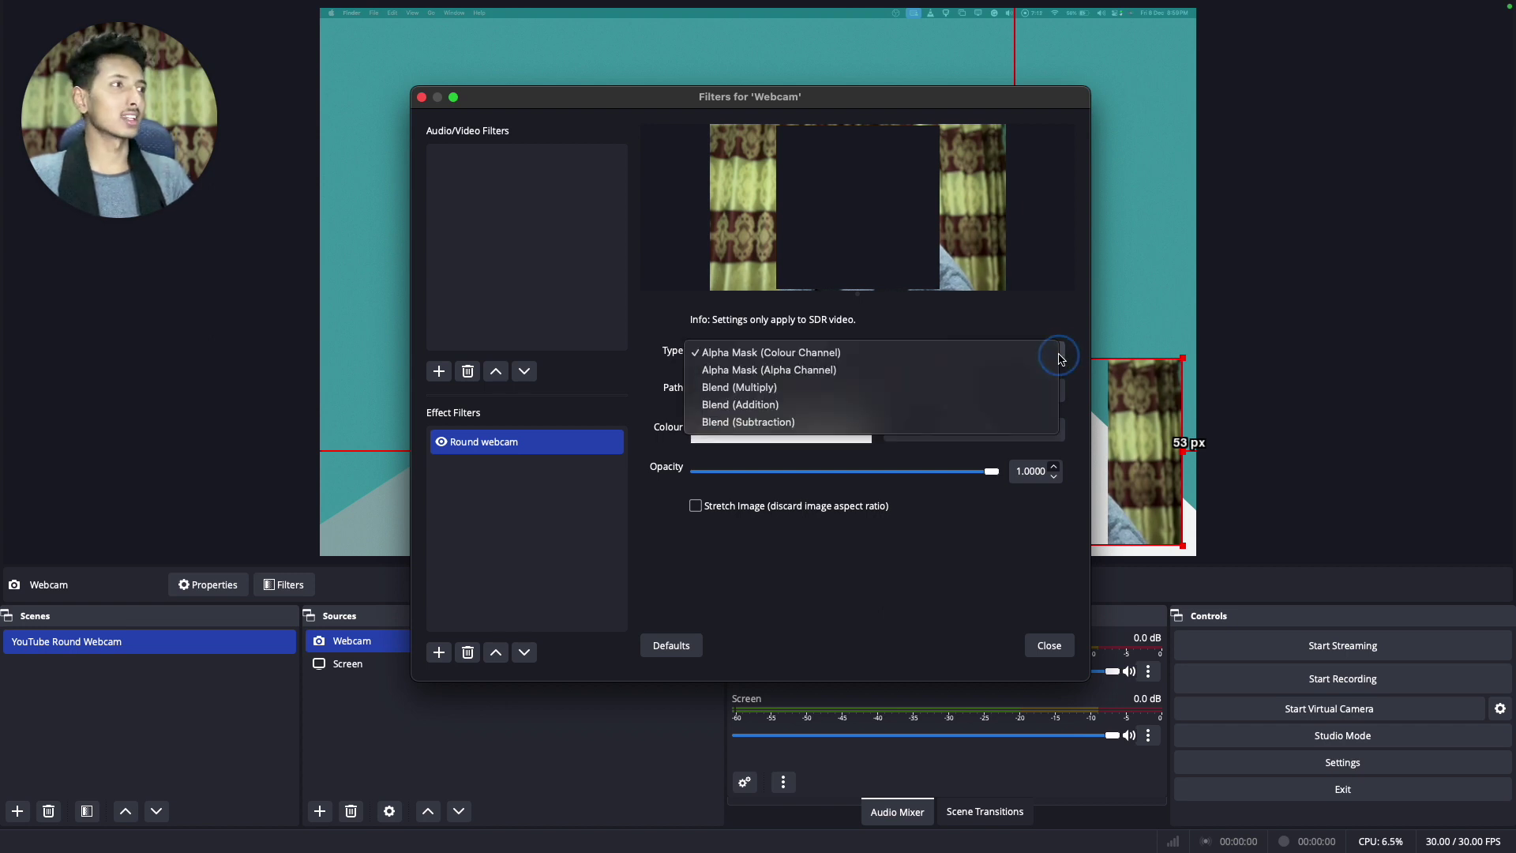
pyautogui.click(684, 342)
pyautogui.click(756, 353)
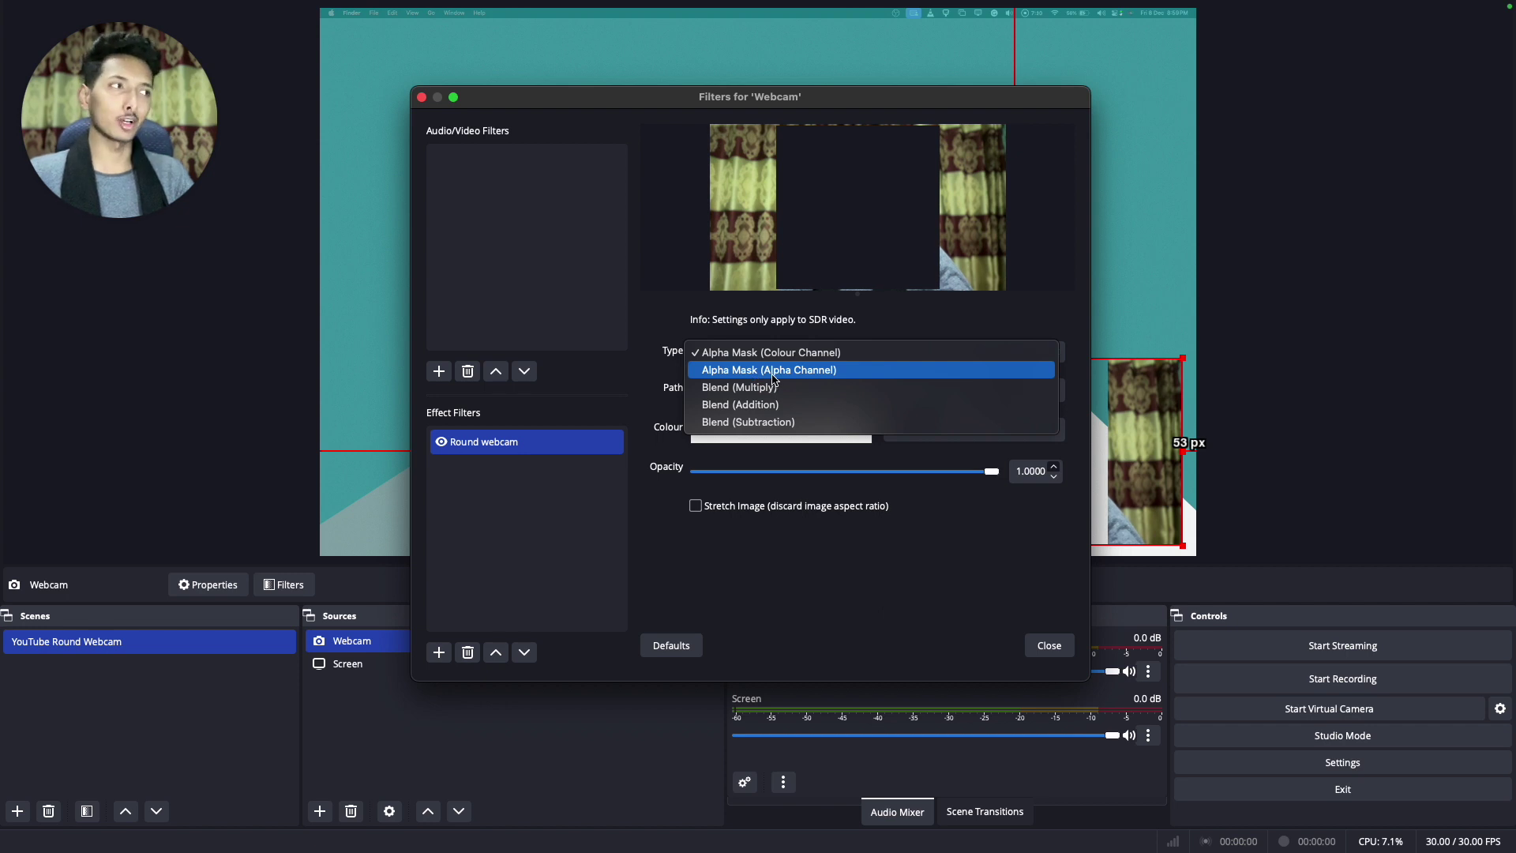
pyautogui.click(776, 371)
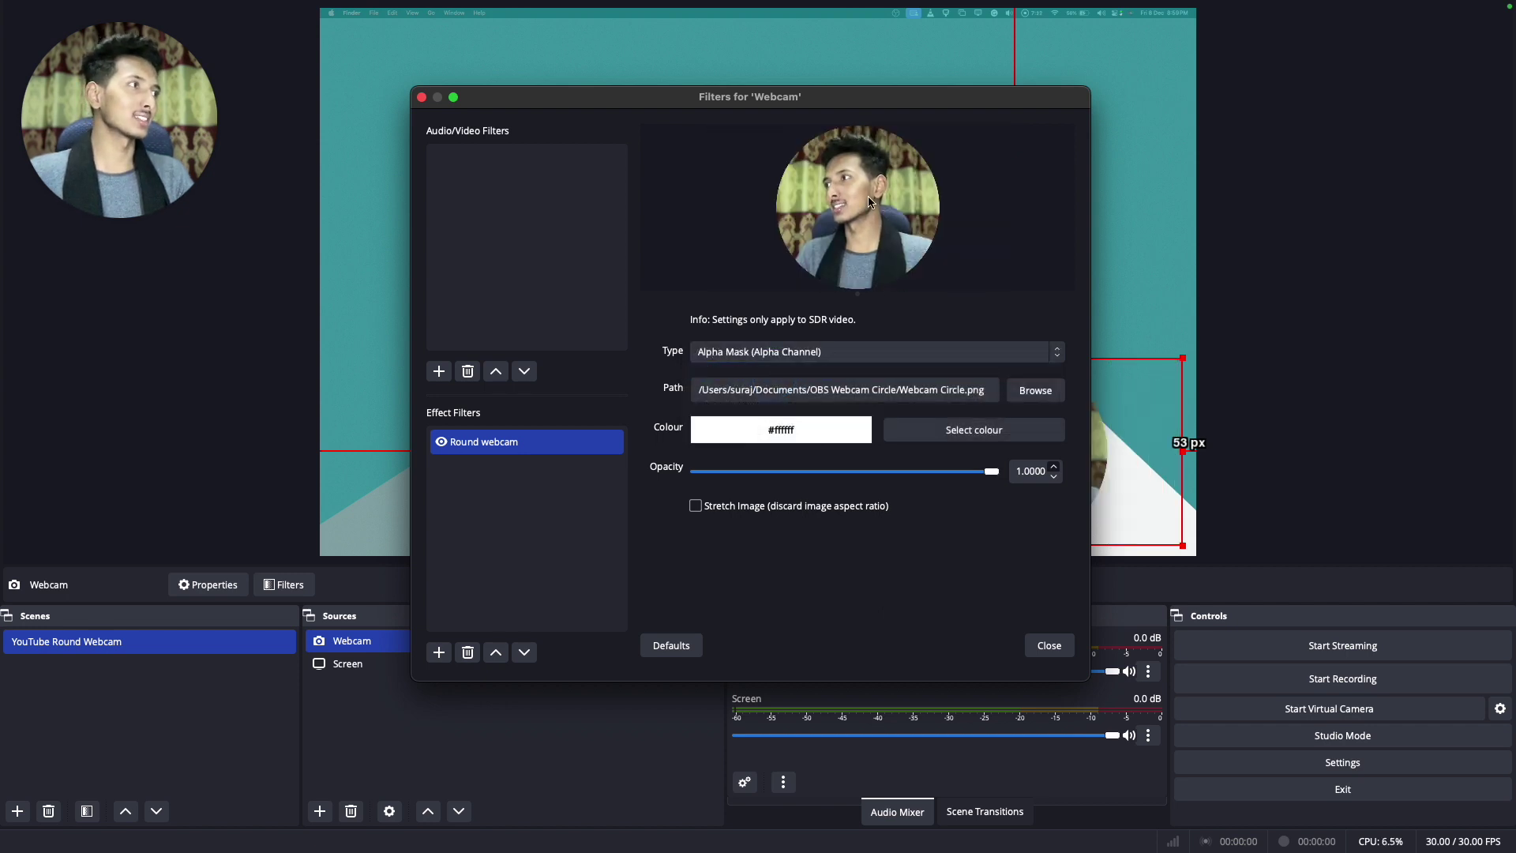
pyautogui.click(1051, 645)
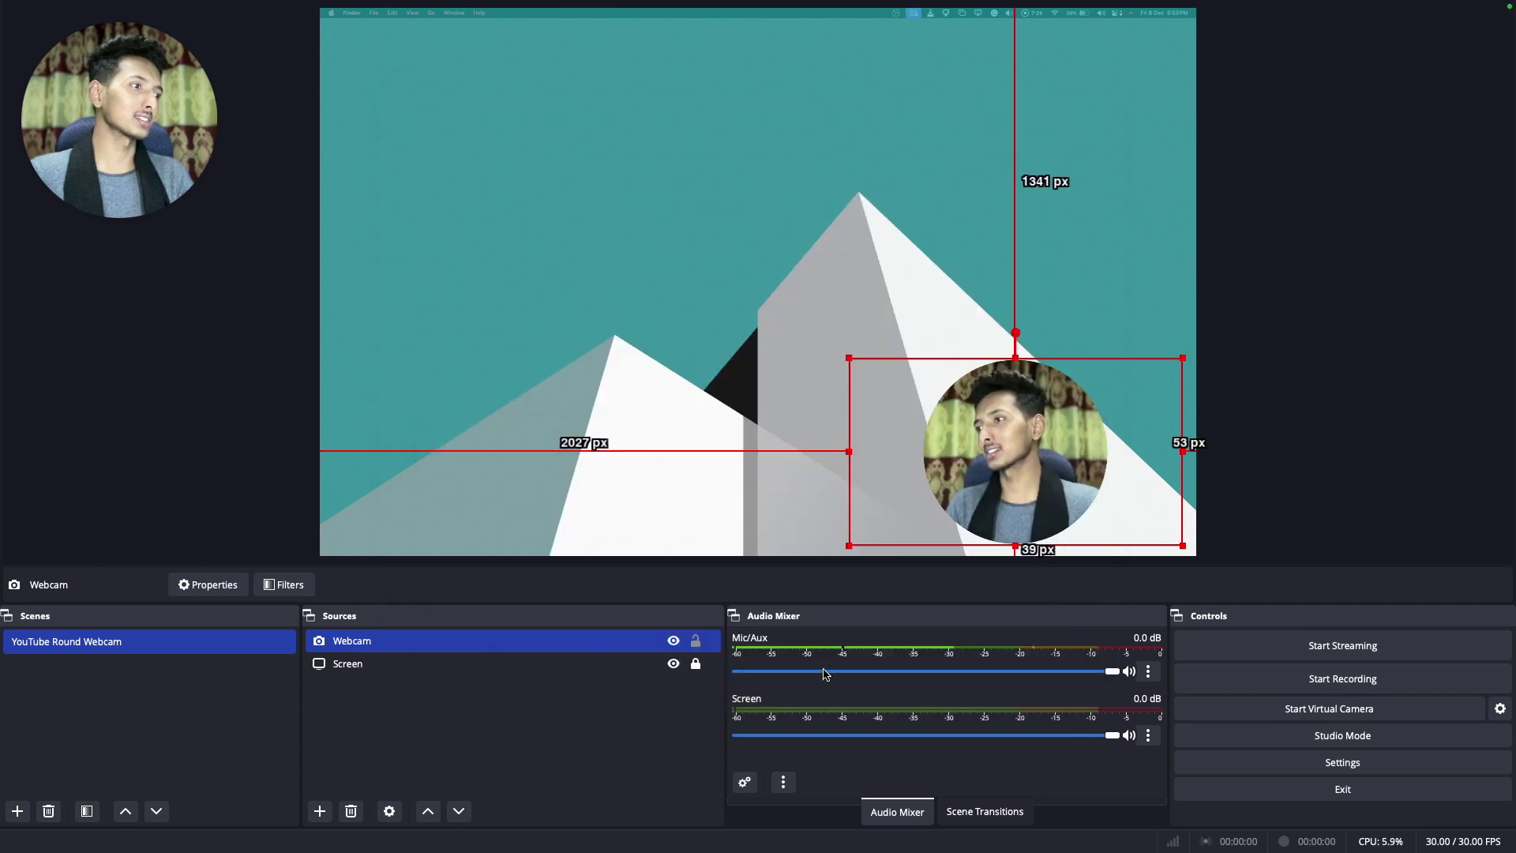
# Add a new visible Image source named "Round Webcam Shadow" to the scene
pyautogui.click(602, 716)
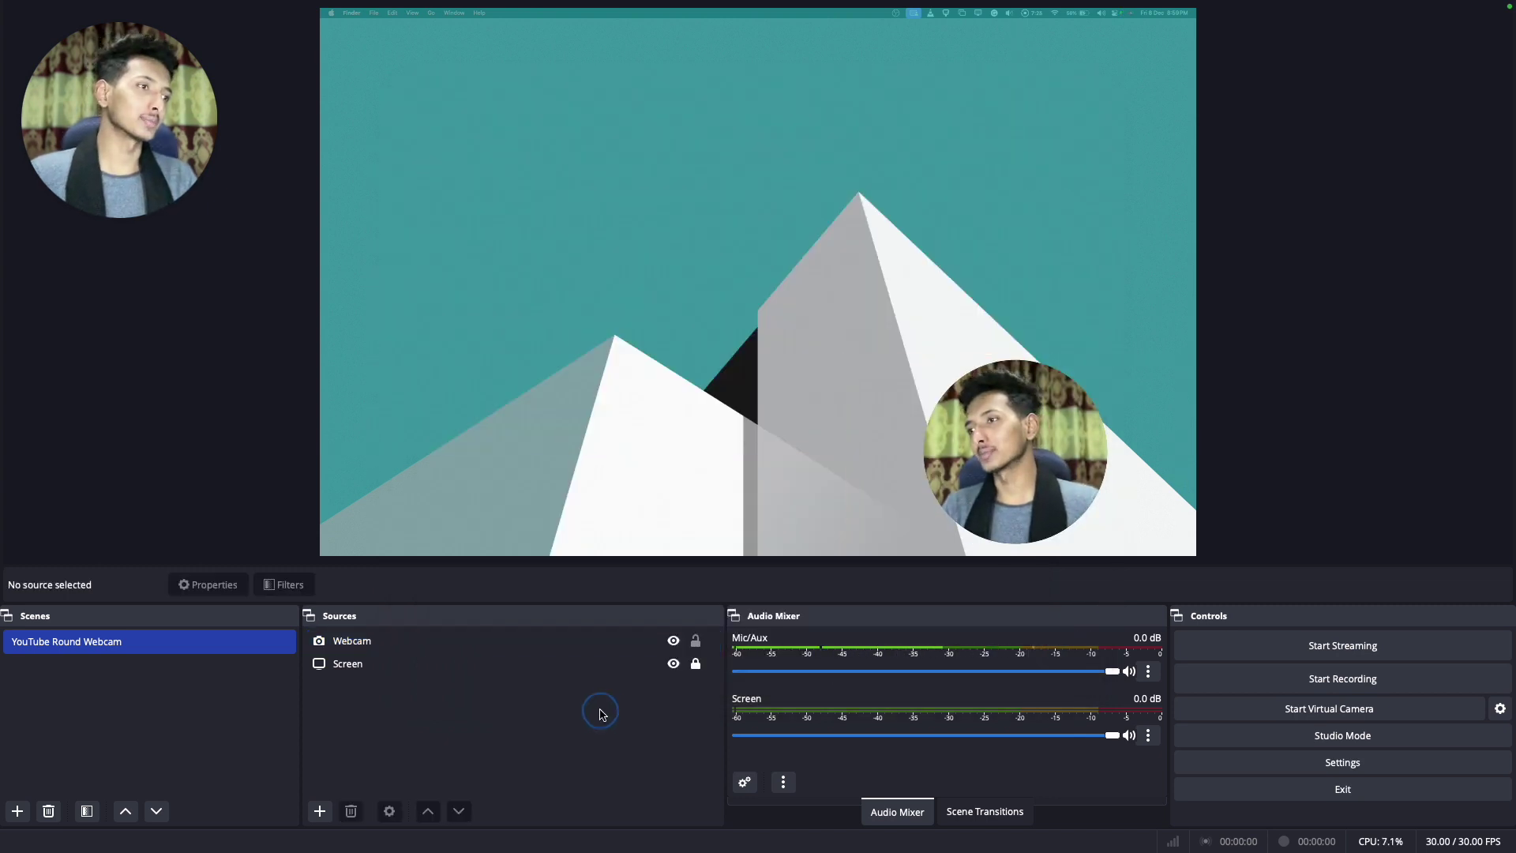
pyautogui.click(320, 812)
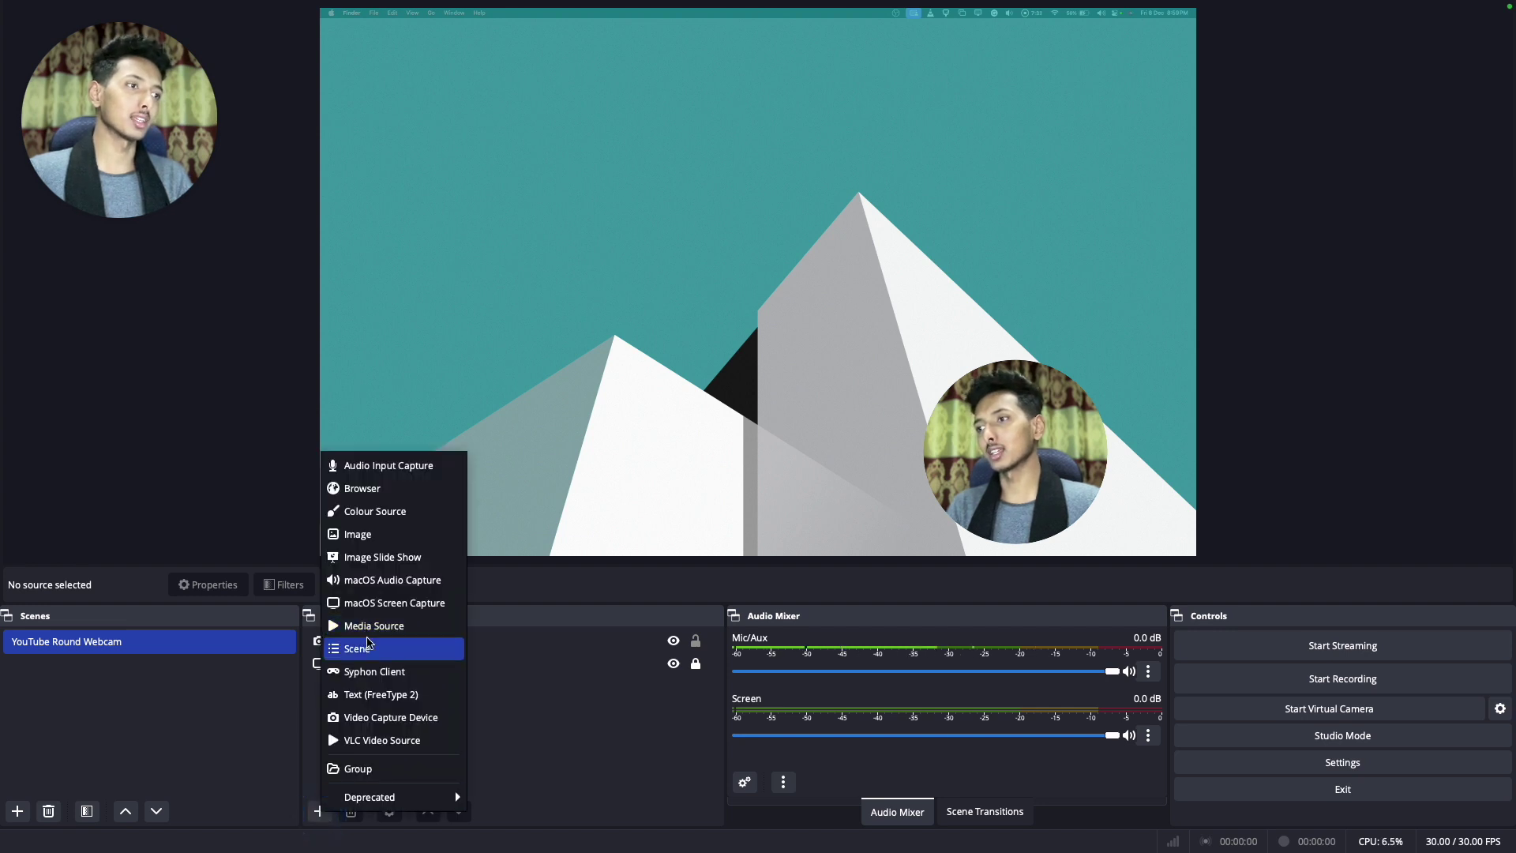
pyautogui.click(374, 538)
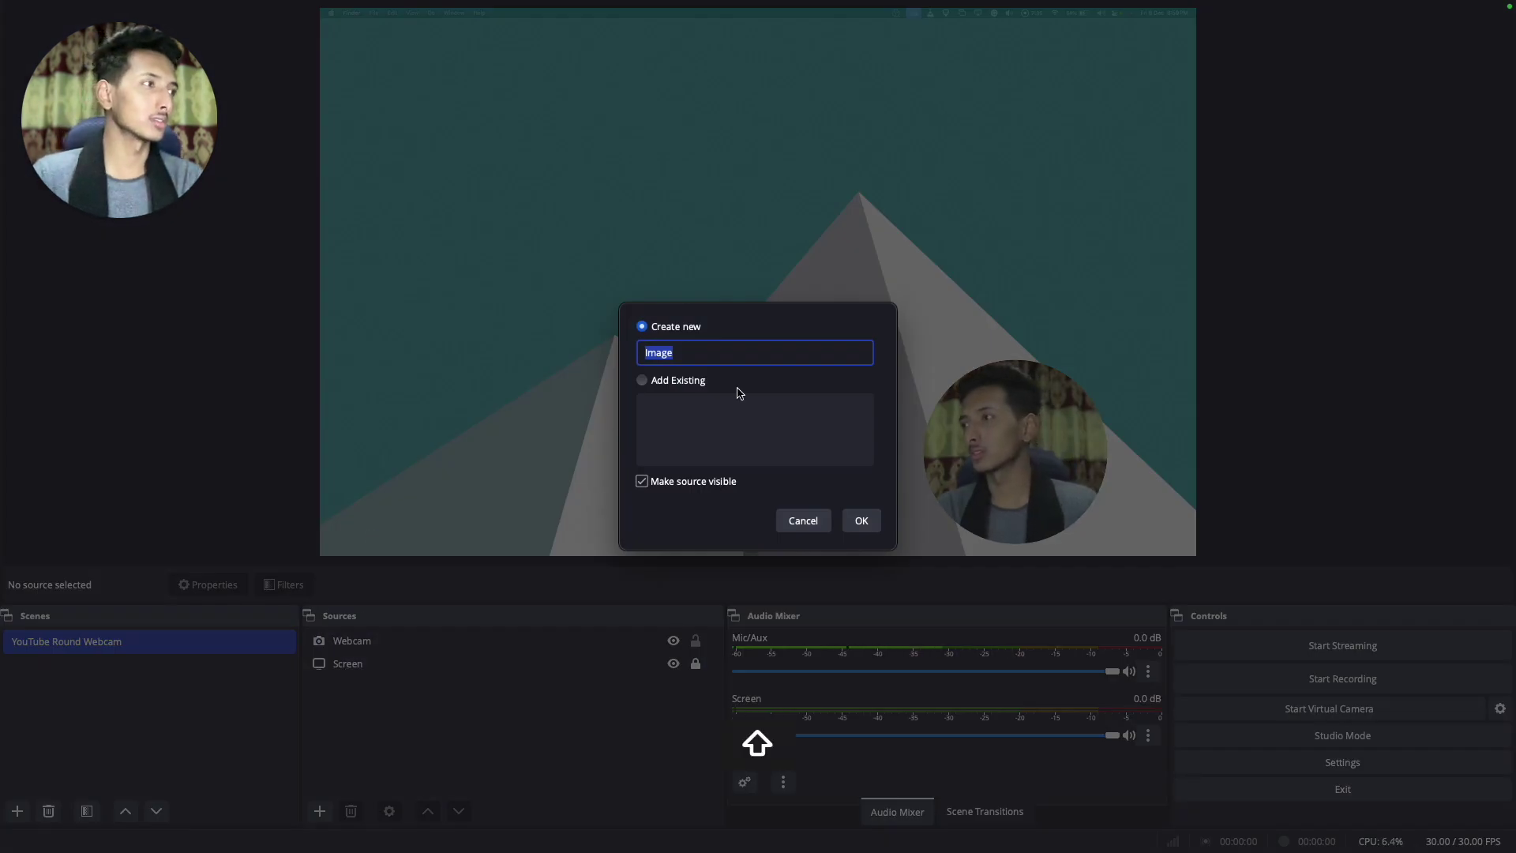
pyautogui.write('Round ')
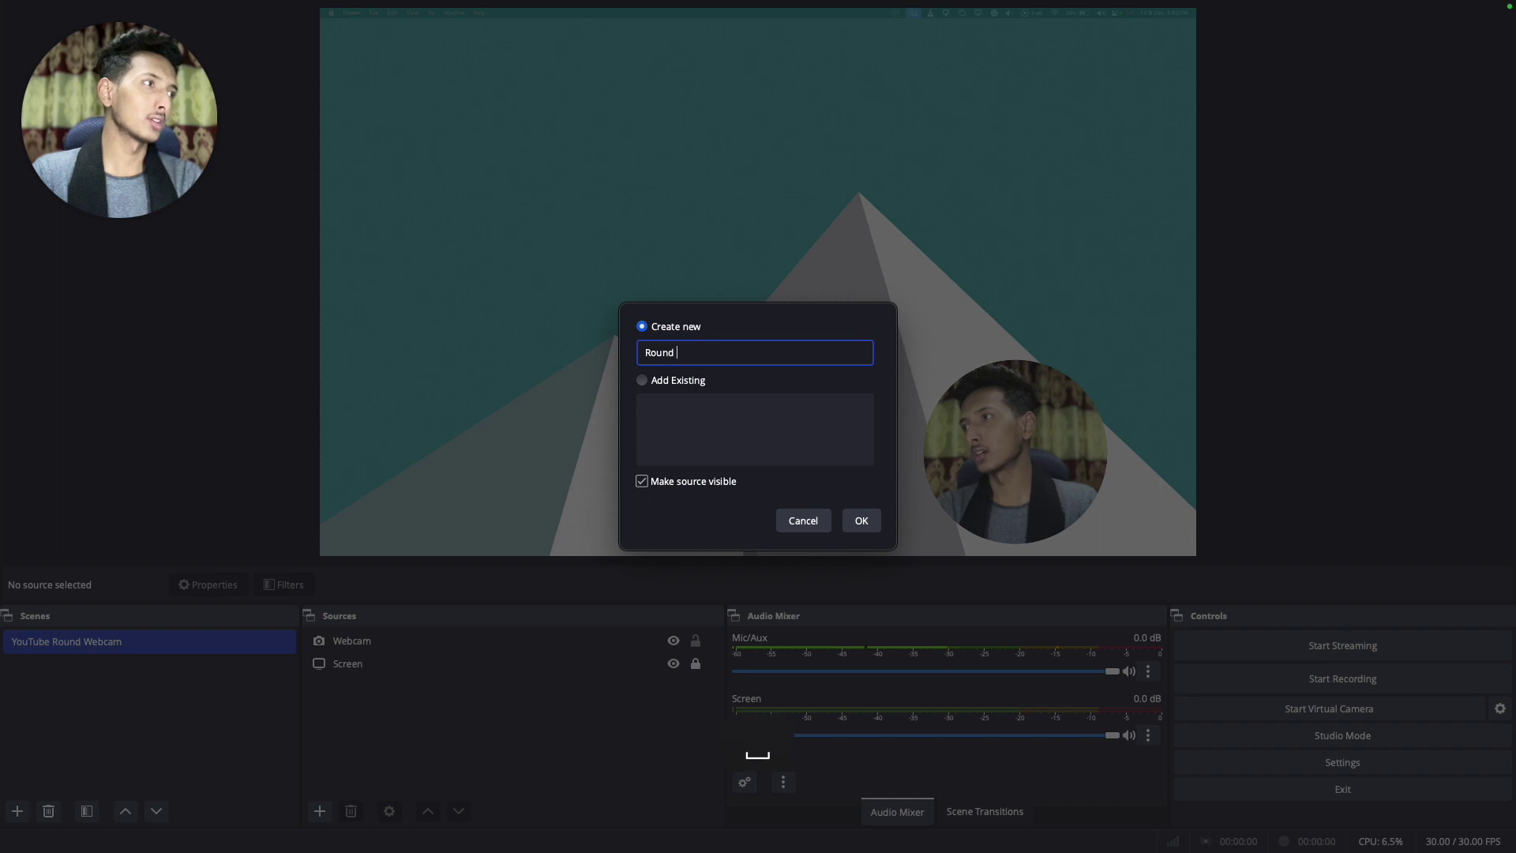
pyautogui.write('Webcam Sho')
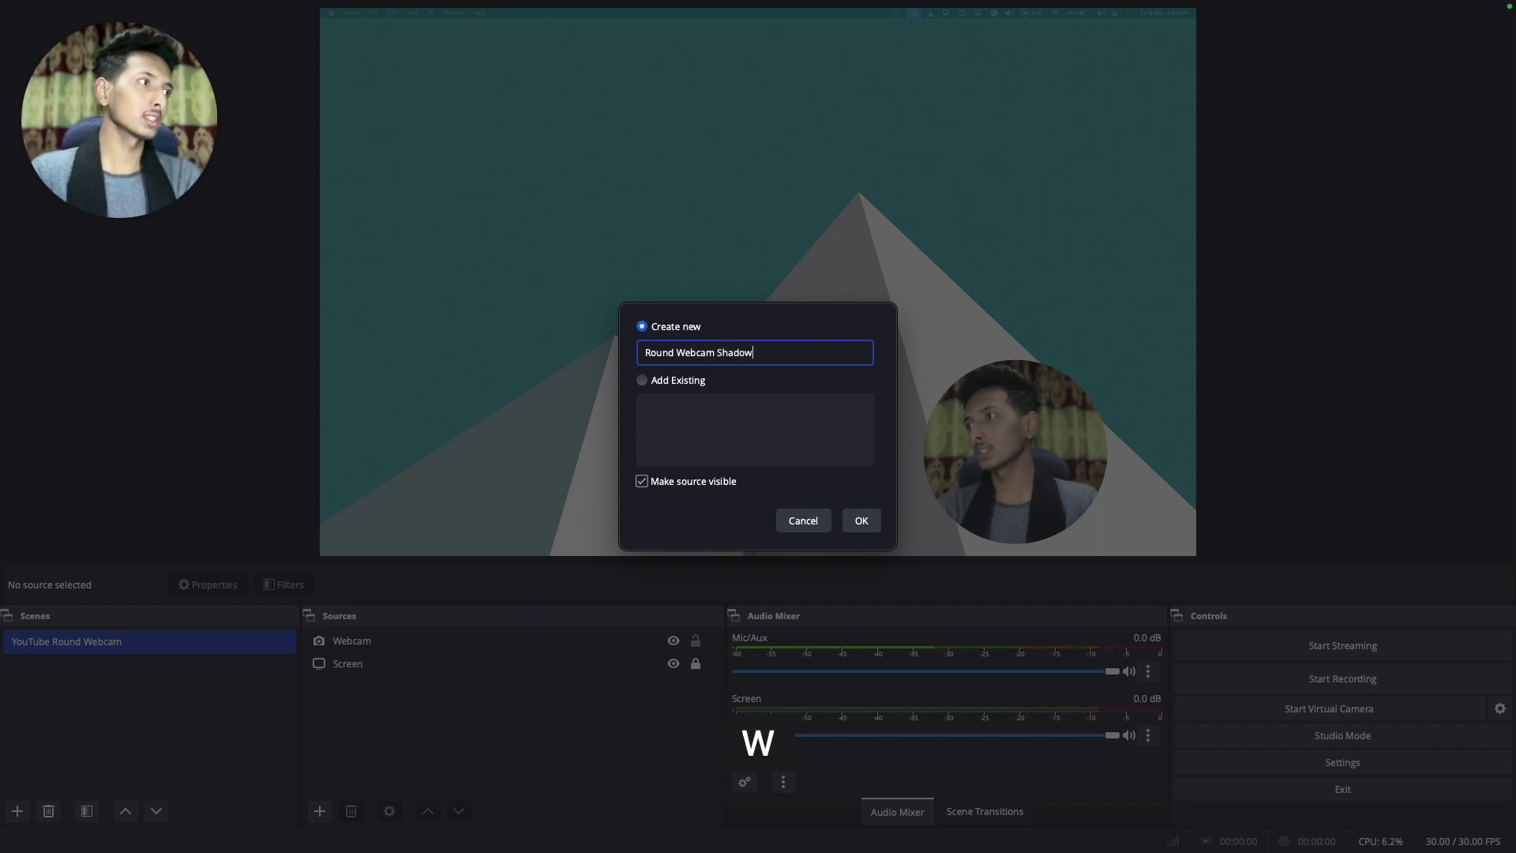
pyautogui.click(861, 521)
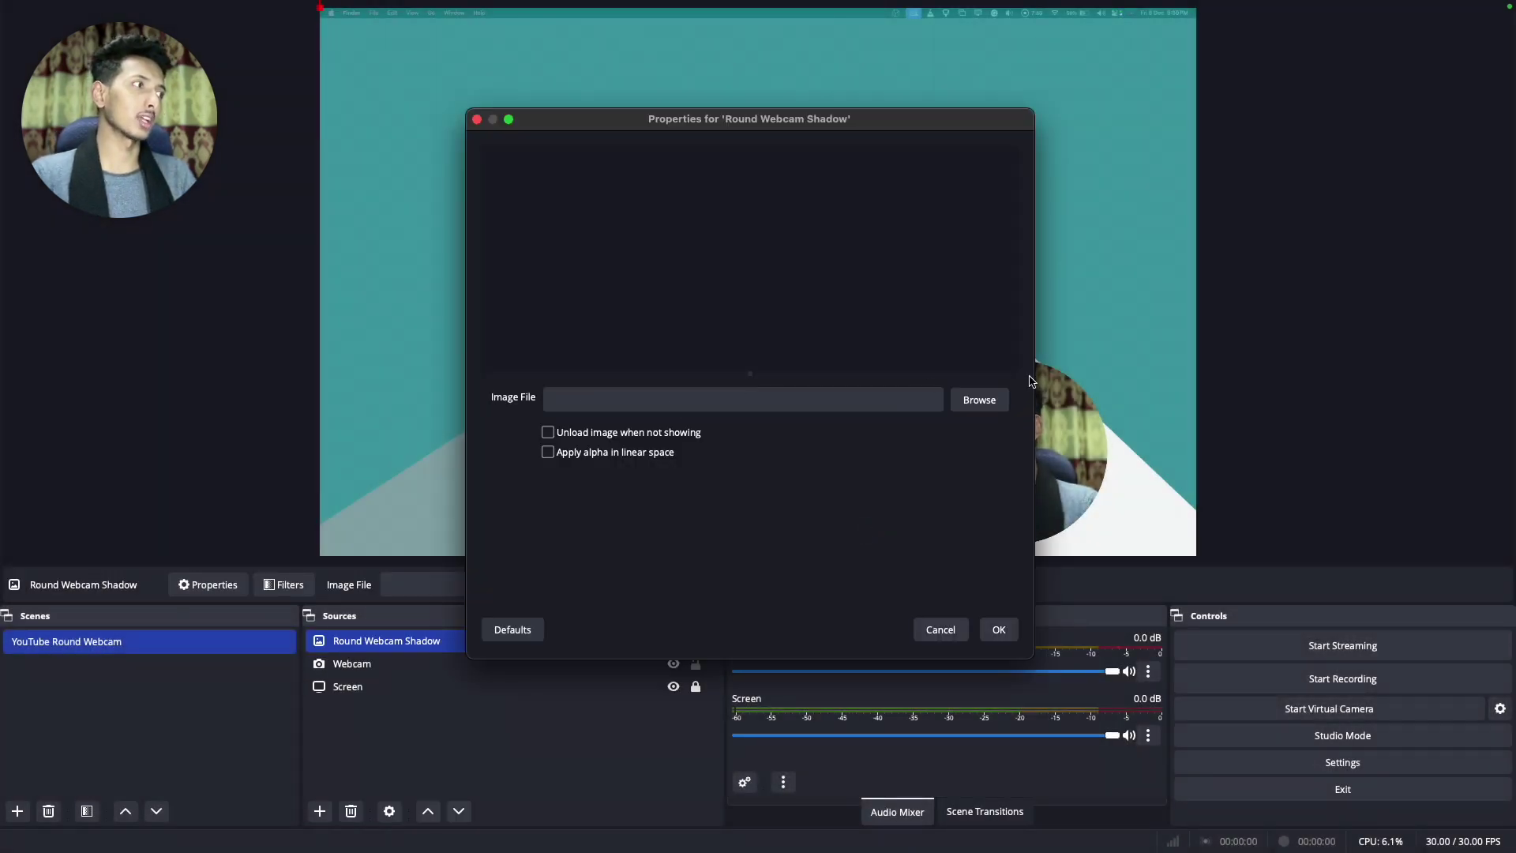
# Load Webcam Circle shadow.png into the Round Webcam Shadow source and move the image over the webcam circle
pyautogui.click(997, 402)
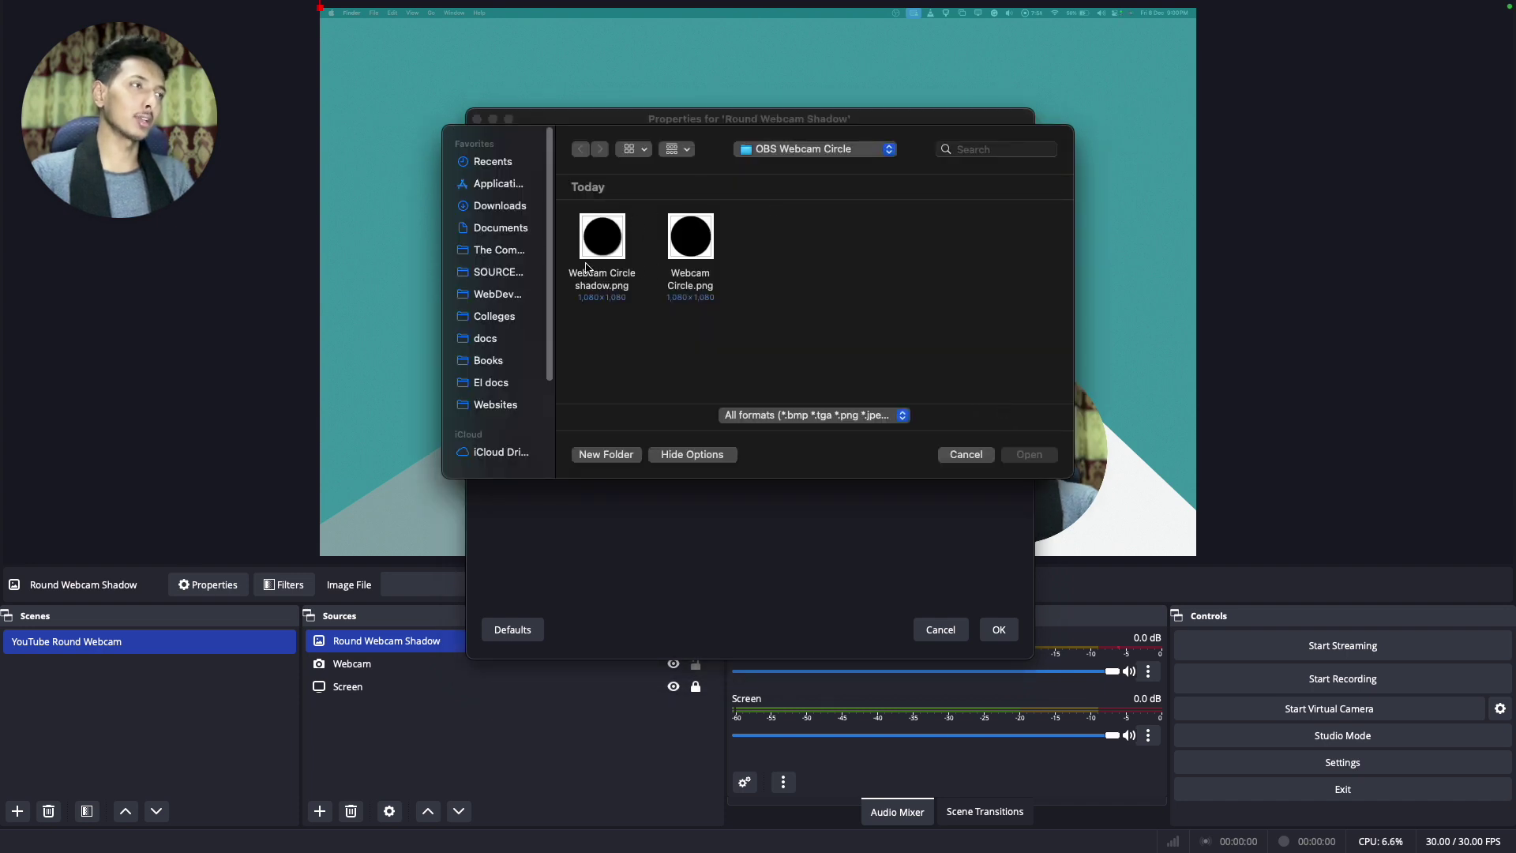
pyautogui.click(611, 252)
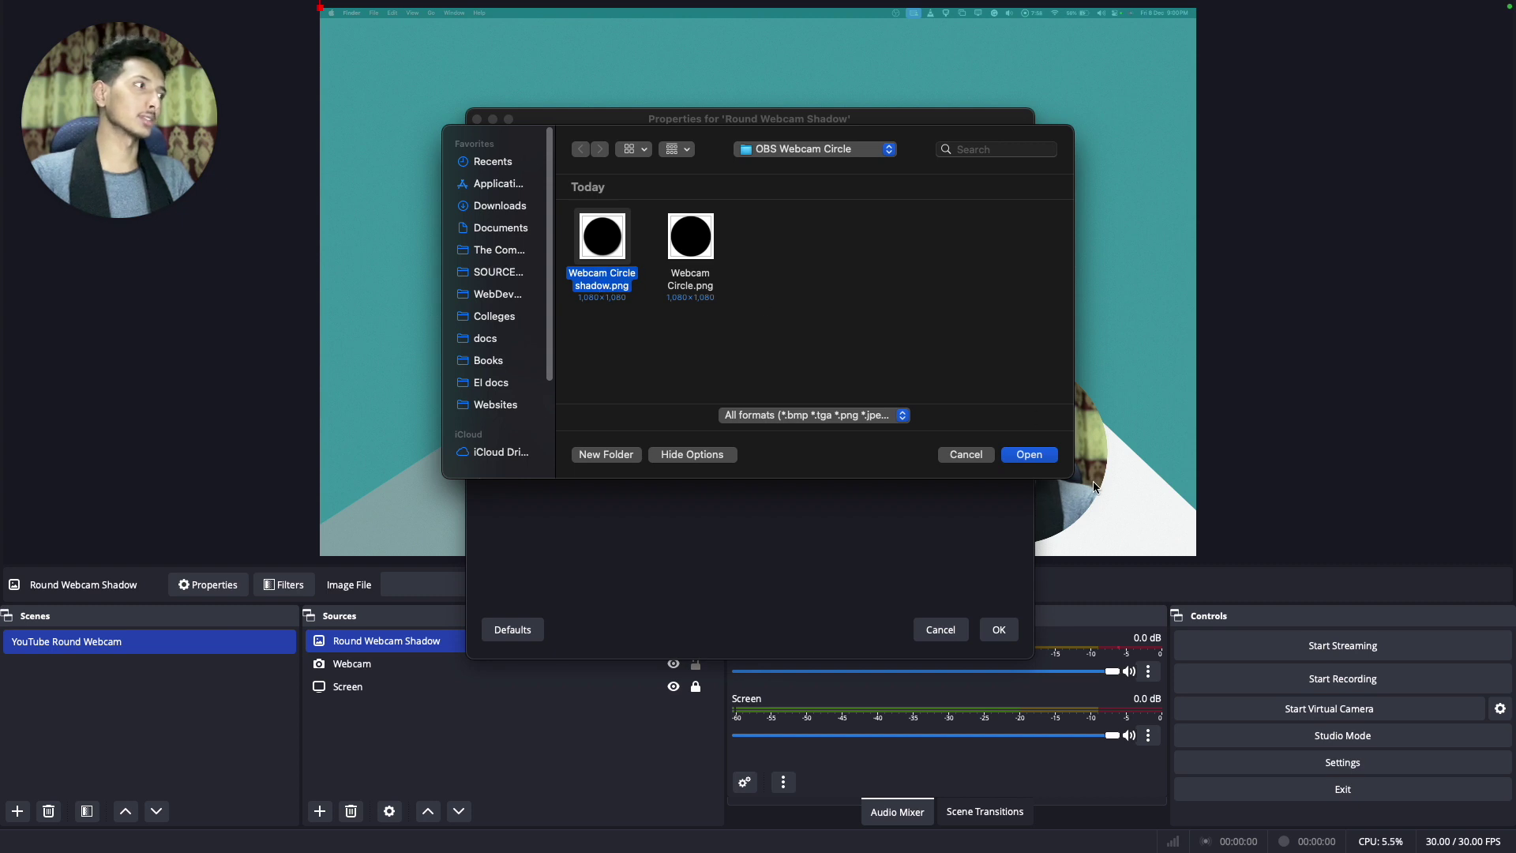
pyautogui.click(1047, 458)
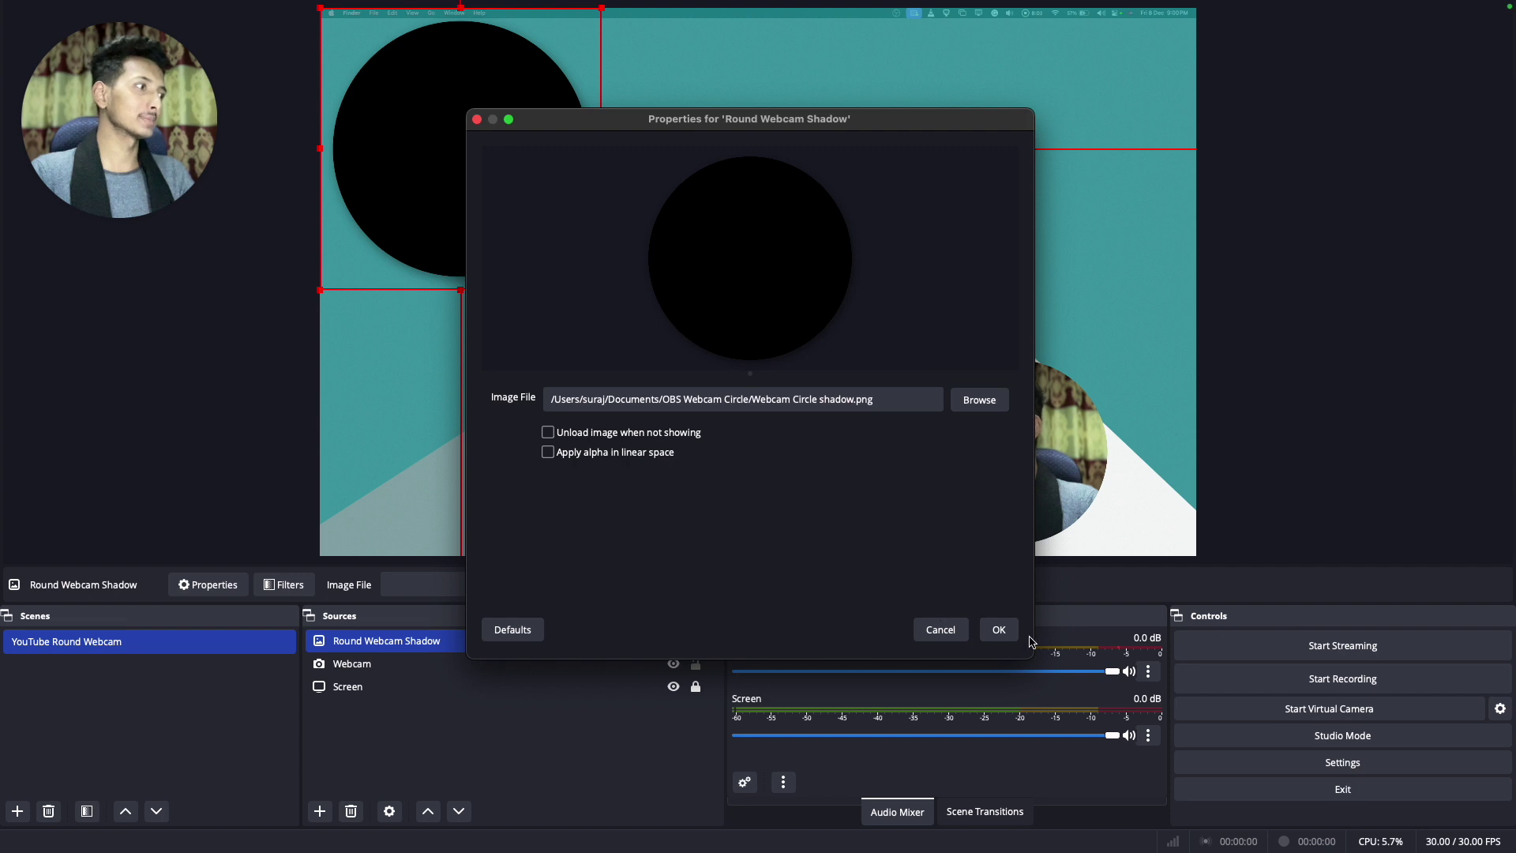
pyautogui.click(999, 629)
pyautogui.moveTo(488, 183); pyautogui.dragTo(1052, 456)
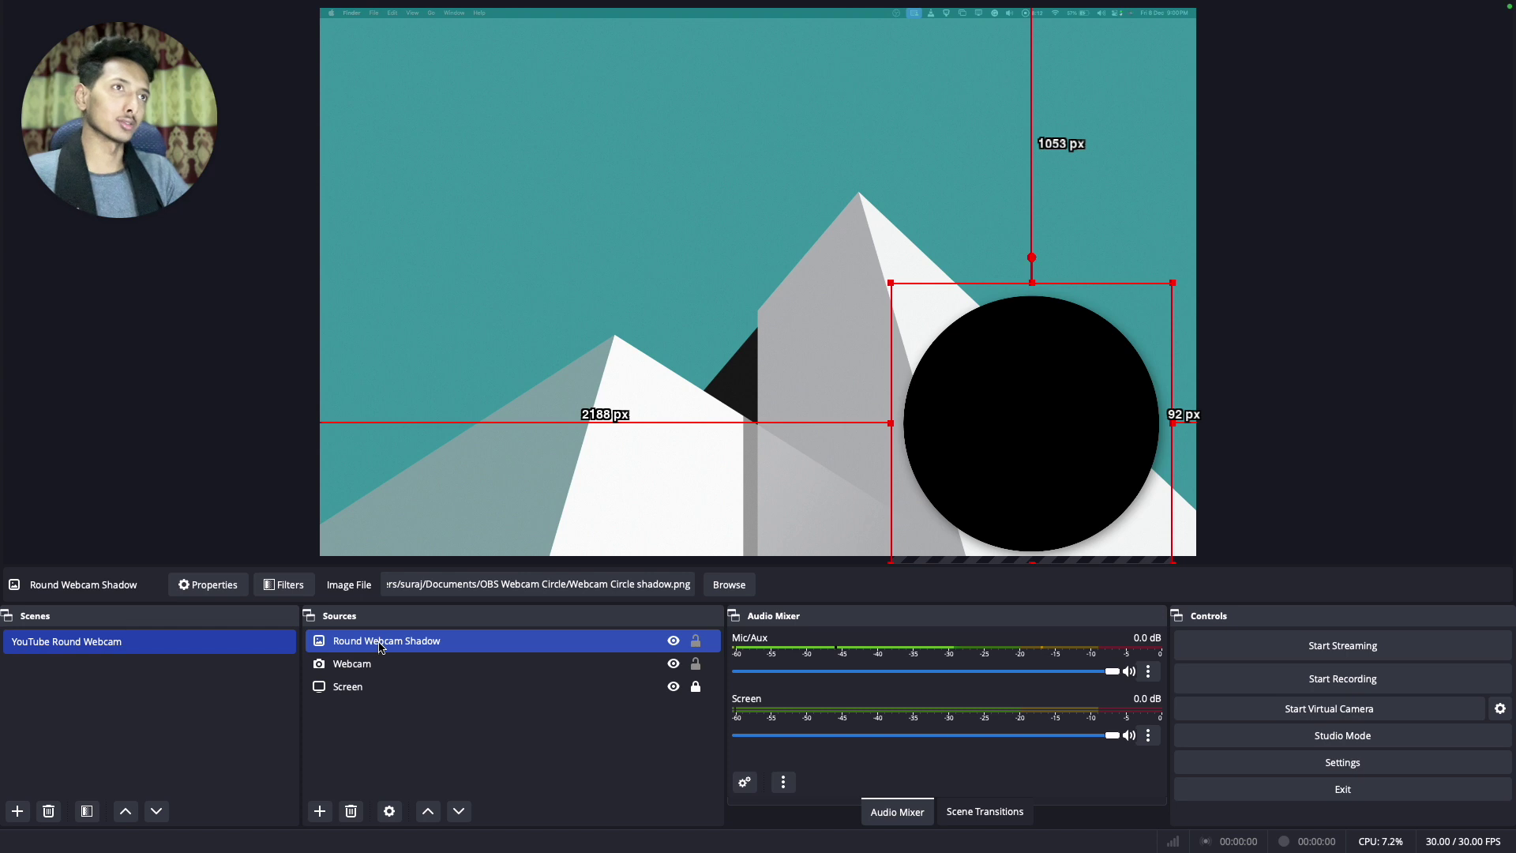
# Place Round Webcam Shadow below Webcam in the source order and shrink it to fit around the webcam circle, about 319 px from the canvas's right edge
pyautogui.moveTo(398, 649); pyautogui.dragTo(399, 676)
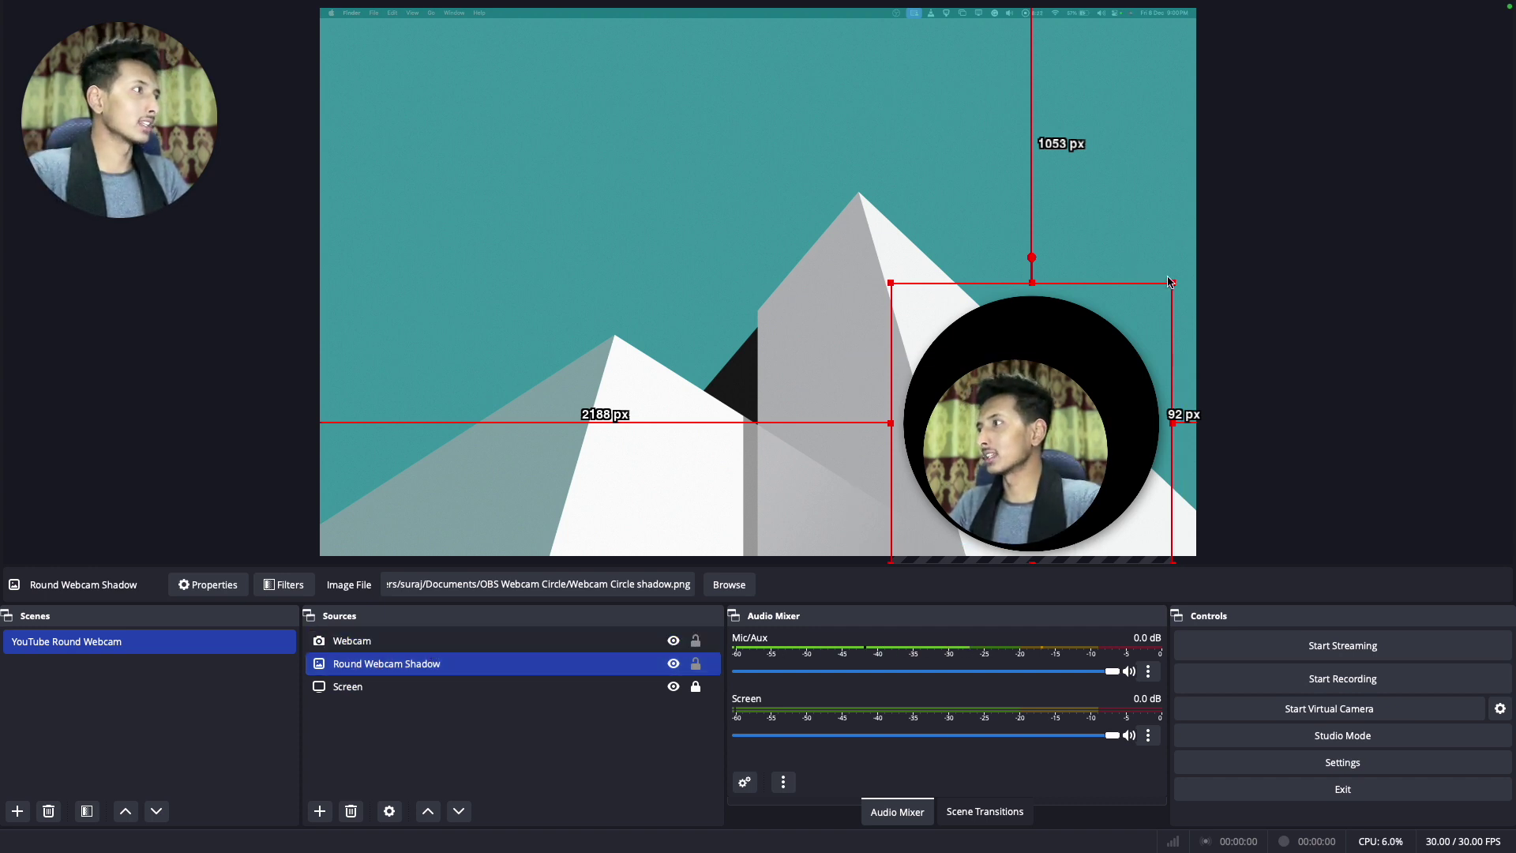
pyautogui.moveTo(1173, 282); pyautogui.dragTo(1115, 344)
pyautogui.moveTo(892, 343); pyautogui.dragTo(919, 355)
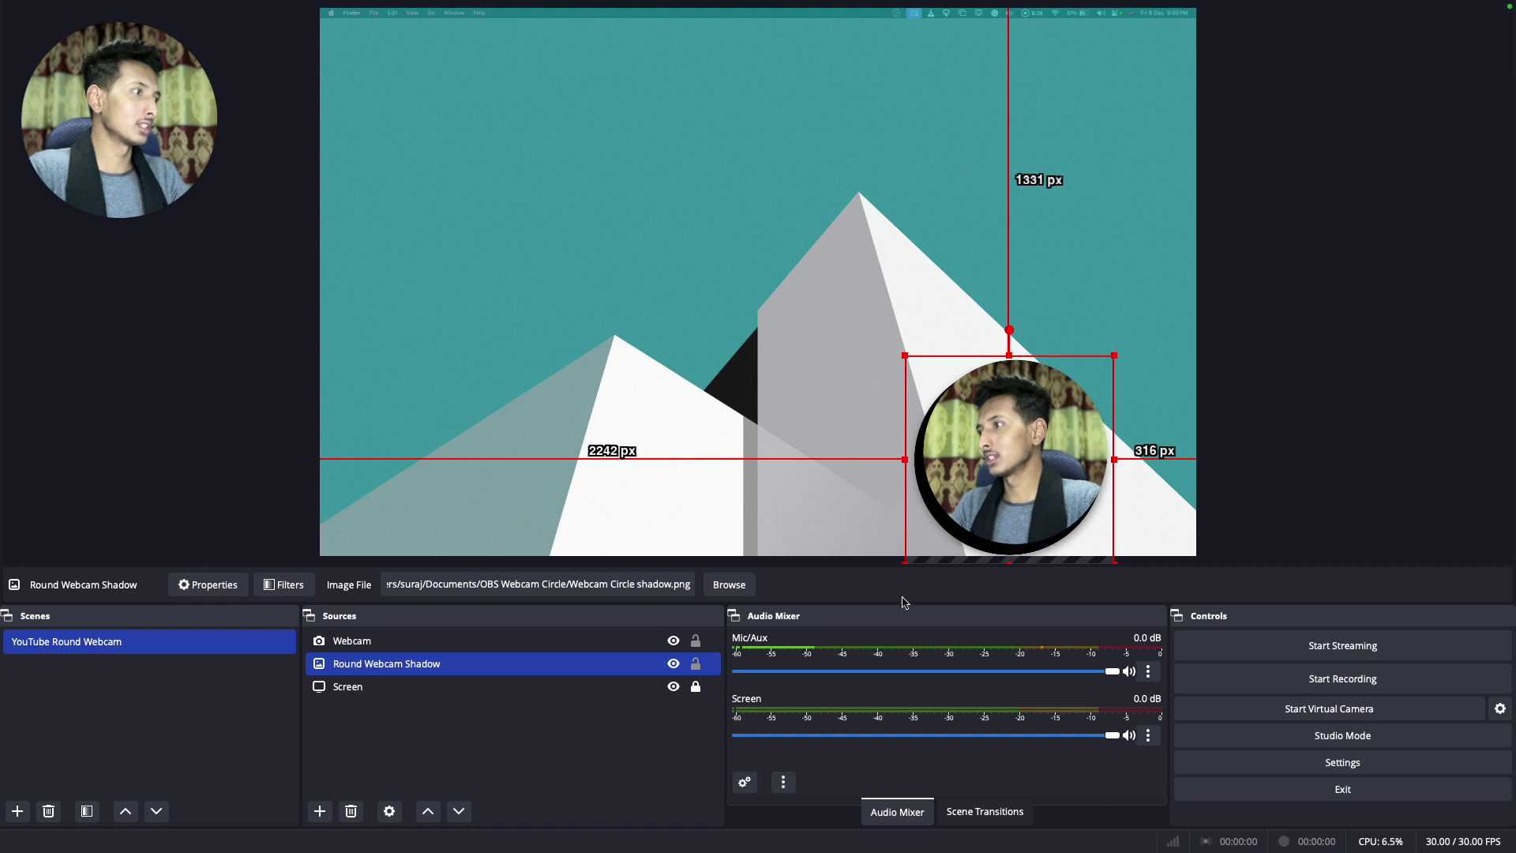
pyautogui.moveTo(905, 561); pyautogui.dragTo(918, 548)
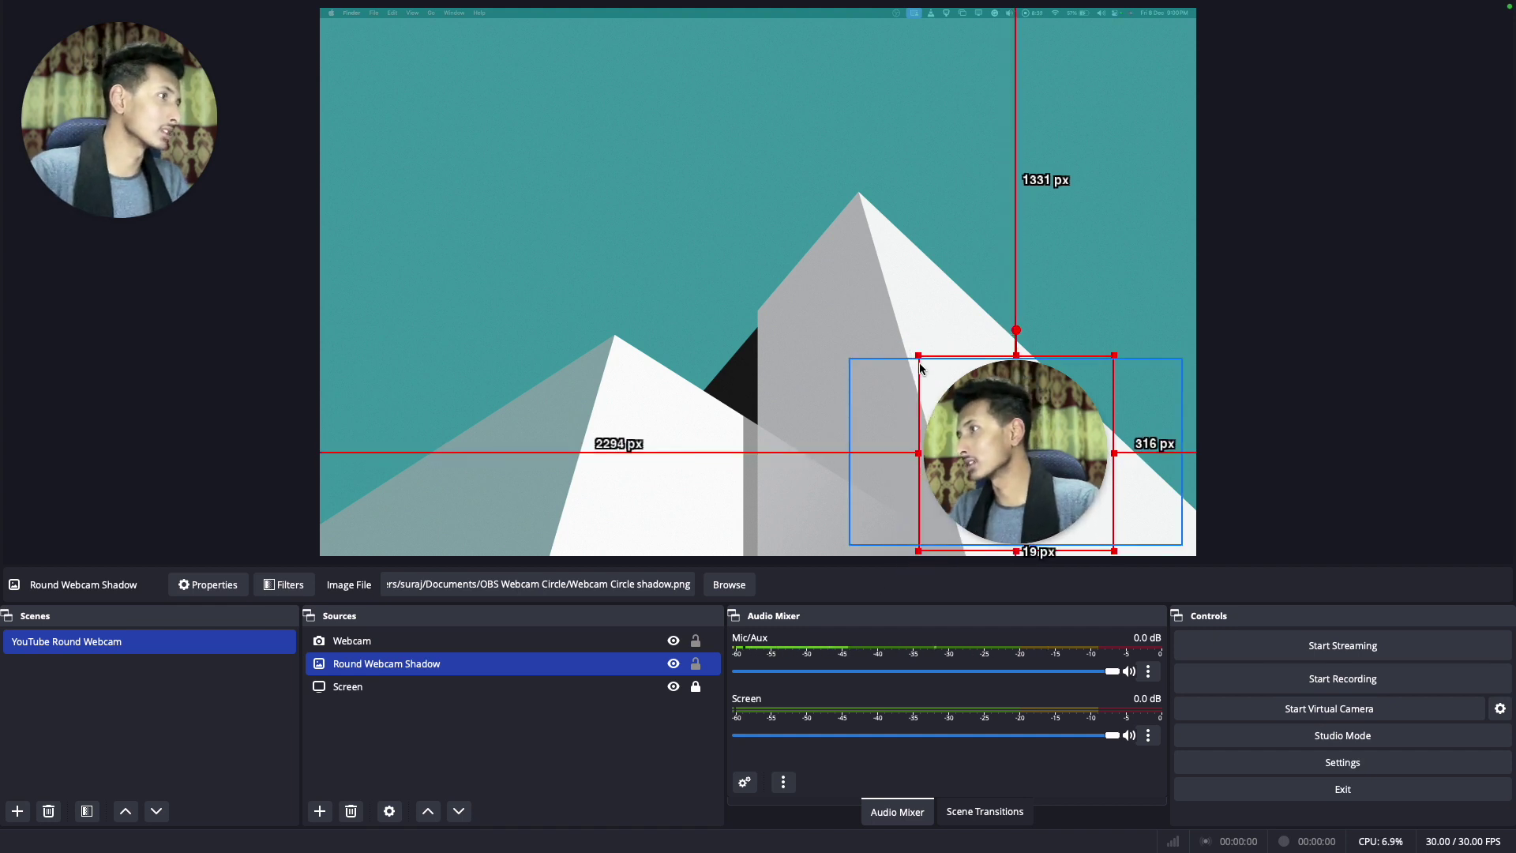
pyautogui.moveTo(918, 356); pyautogui.dragTo(915, 352)
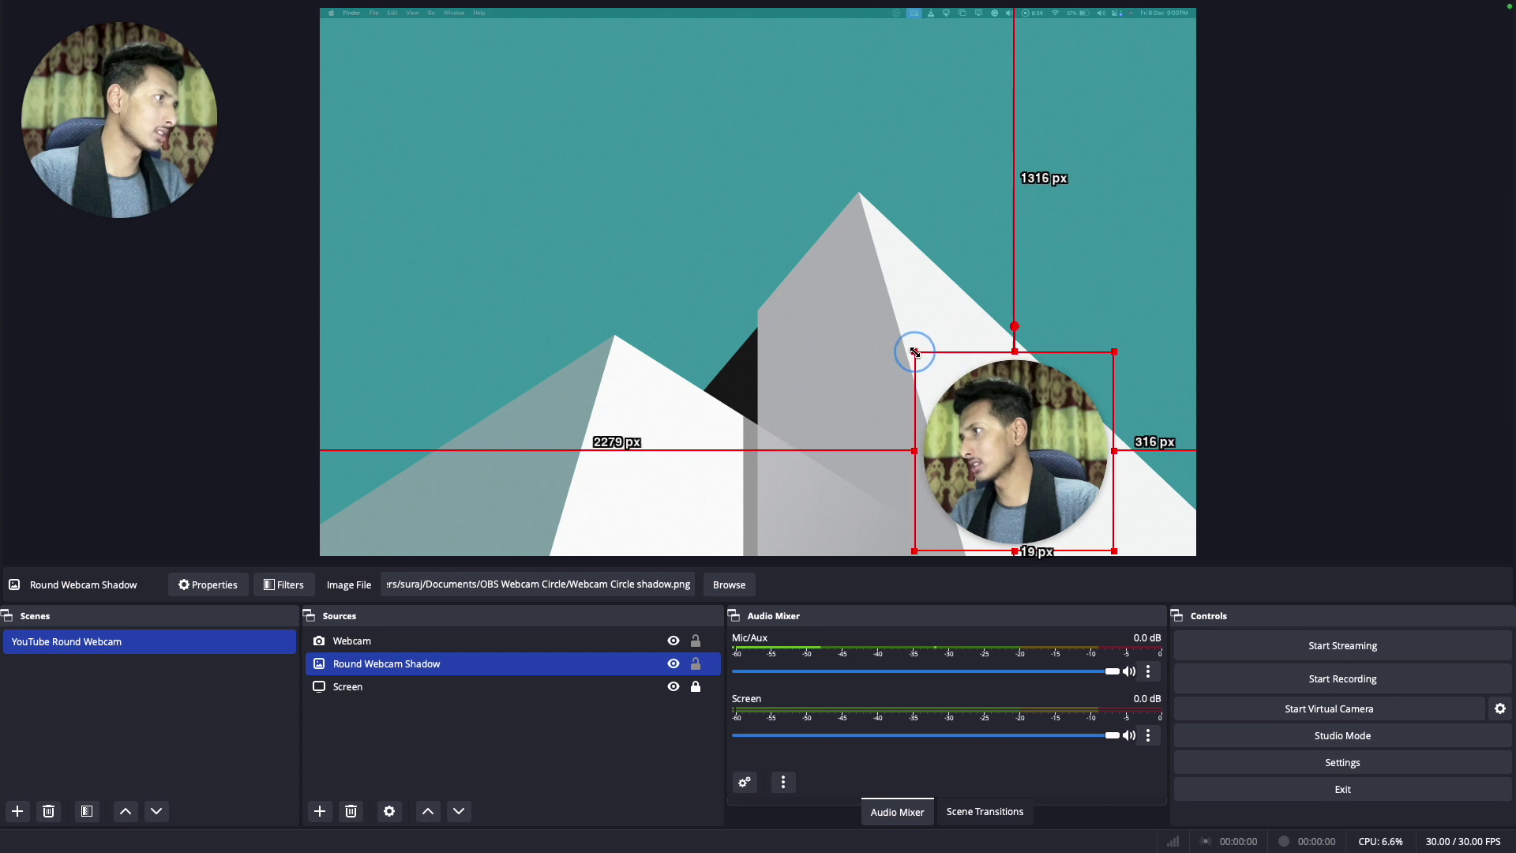
pyautogui.moveTo(1111, 548); pyautogui.dragTo(1103, 528)
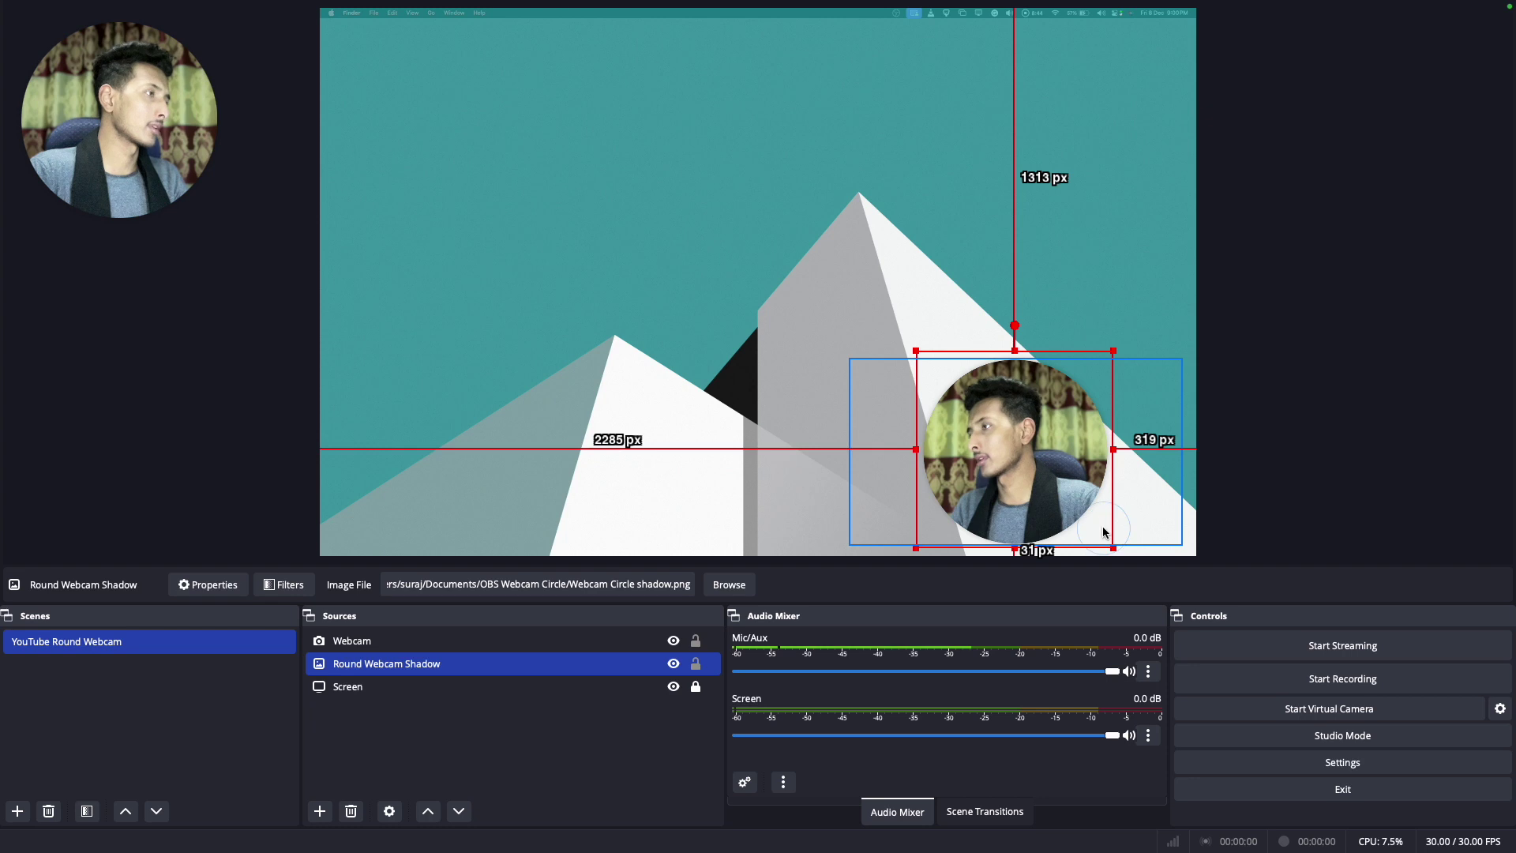
# Group the Webcam and Round Webcam Shadow sources together
pyautogui.keyDown('shift'); pyautogui.click(527, 636); pyautogui.keyUp('shift')
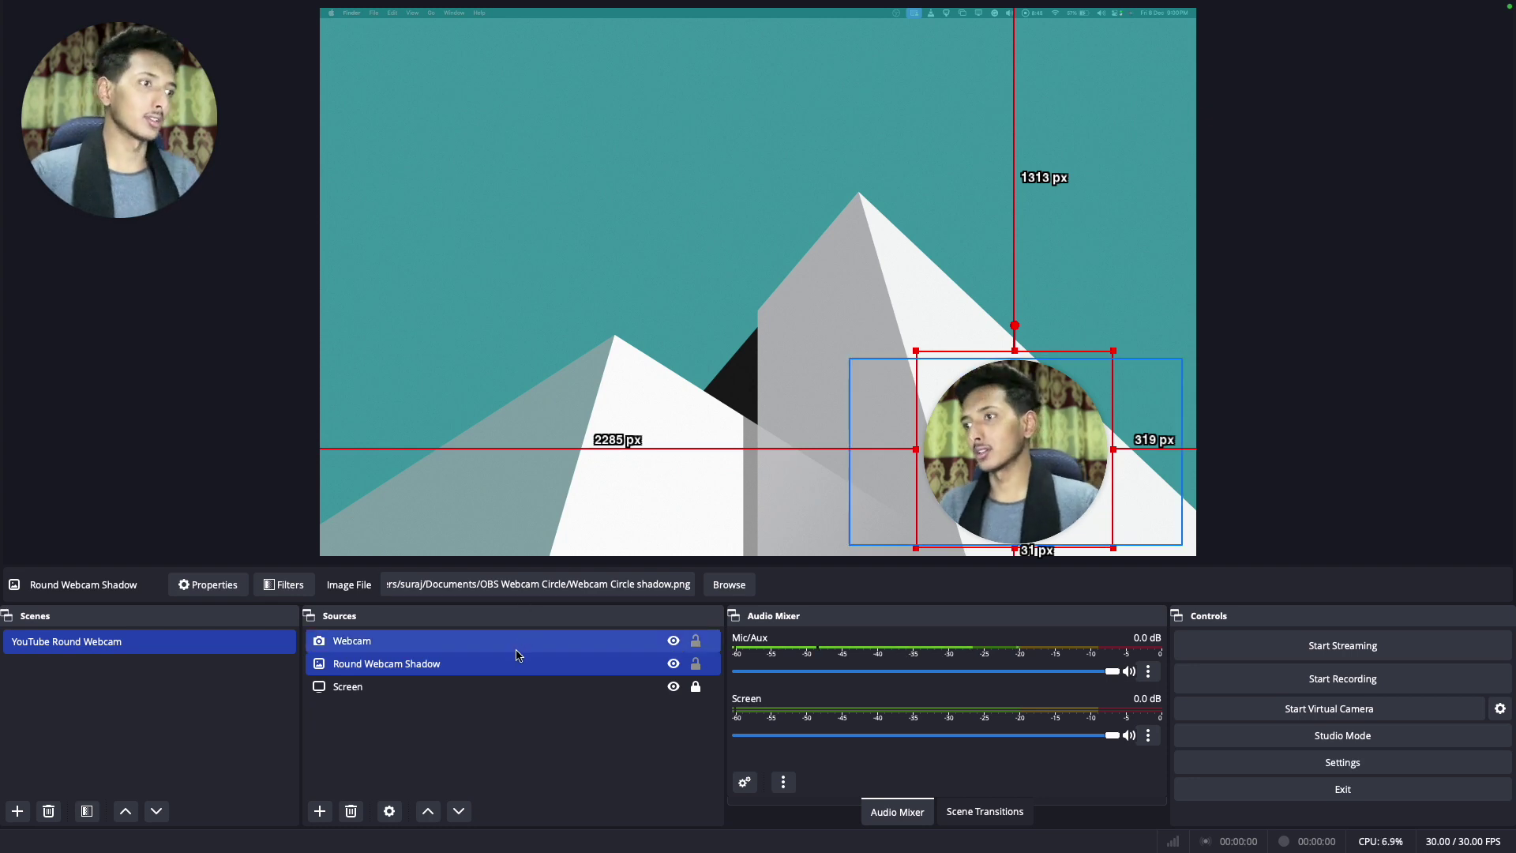
pyautogui.click(491, 660)
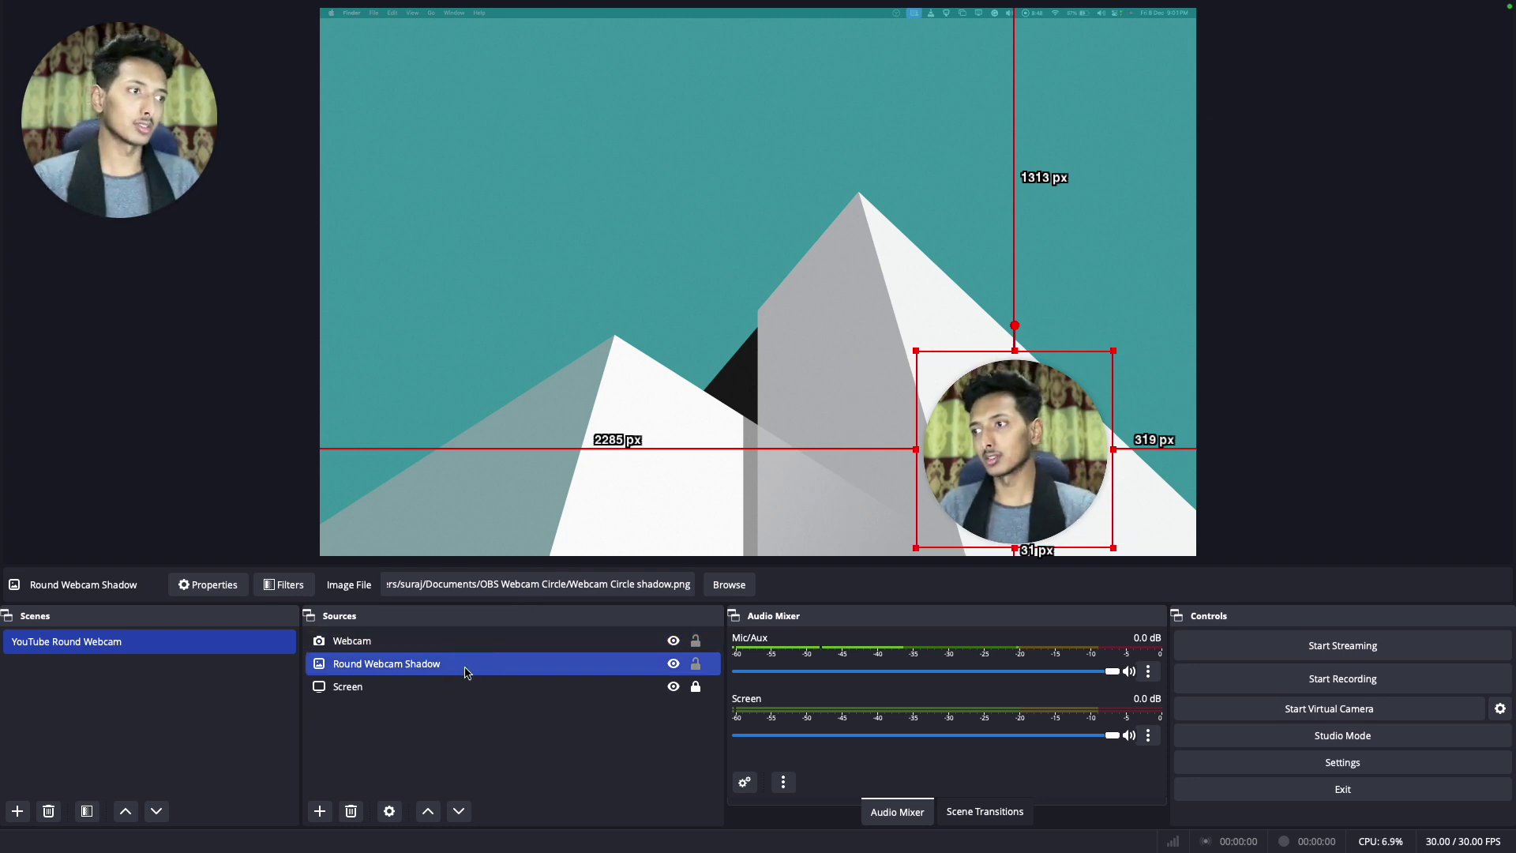
pyautogui.keyDown('shift'); pyautogui.click(474, 641); pyautogui.keyUp('shift')
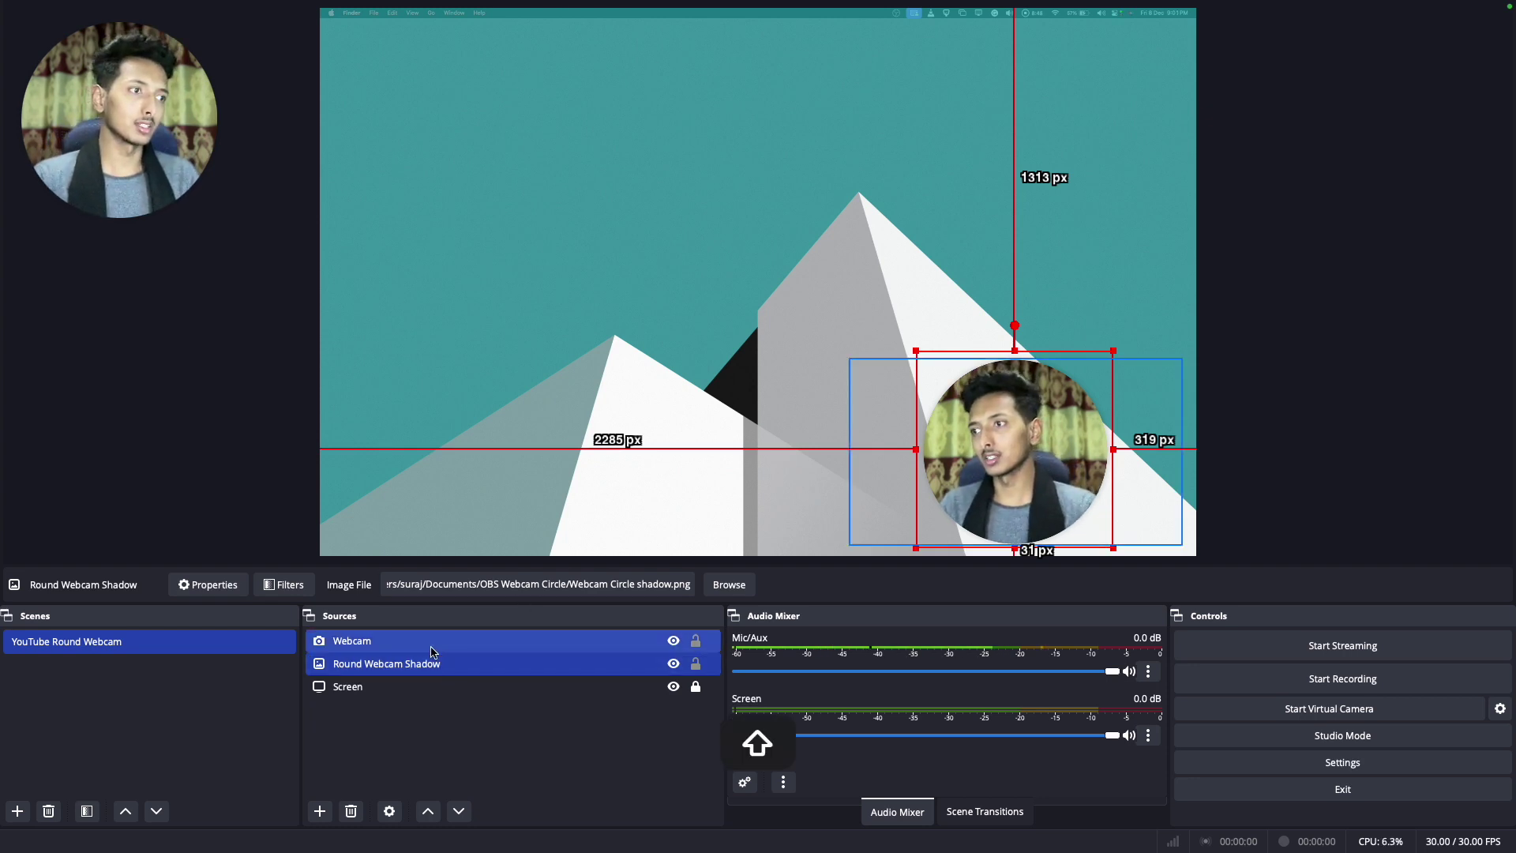
pyautogui.click(519, 728)
pyautogui.click(478, 669)
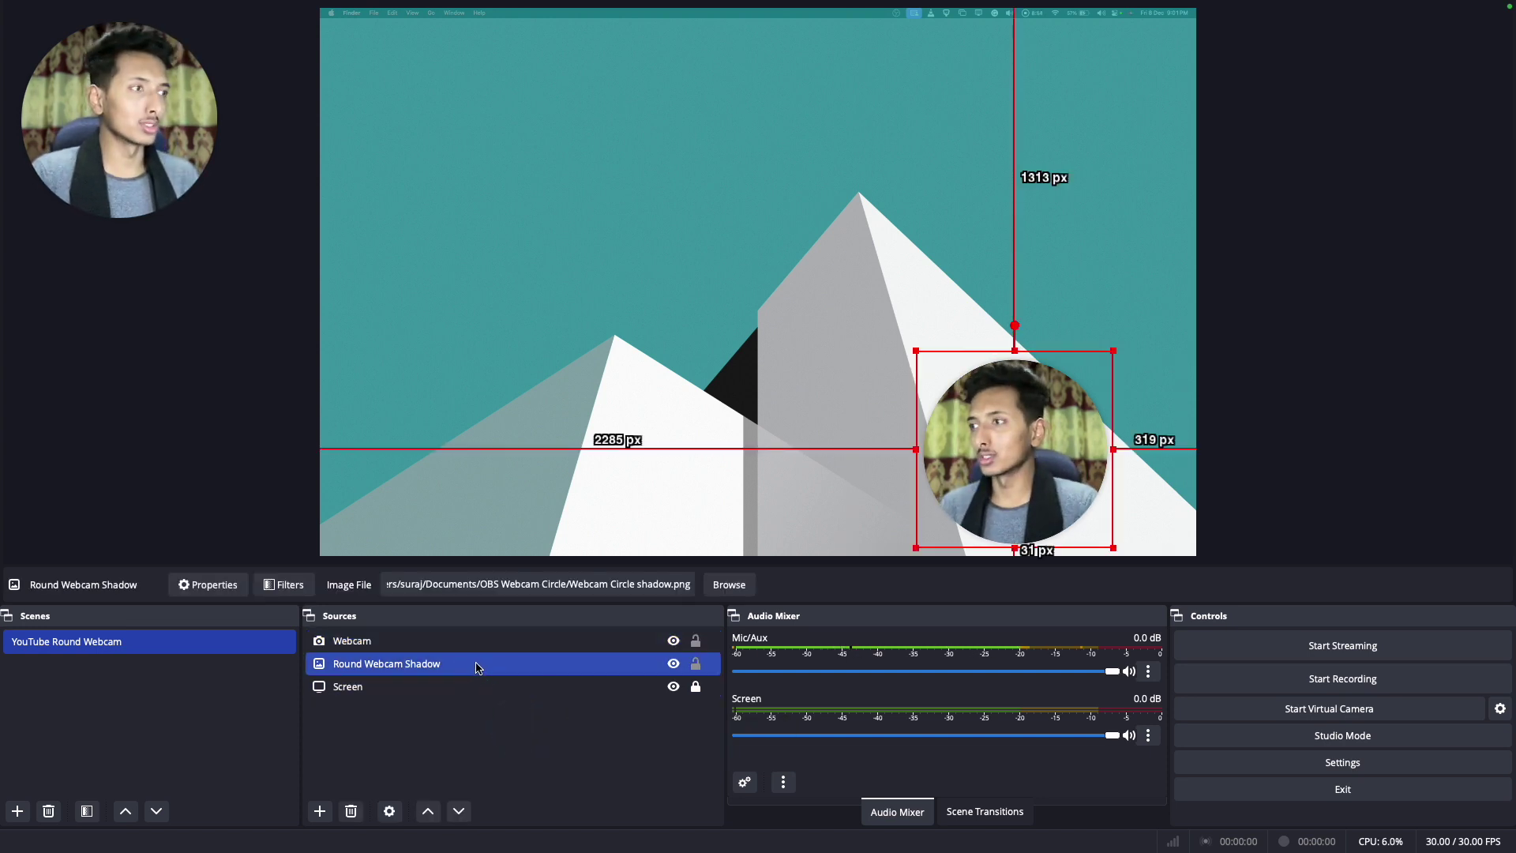
pyautogui.keyDown('shift'); pyautogui.click(446, 644); pyautogui.keyUp('shift')
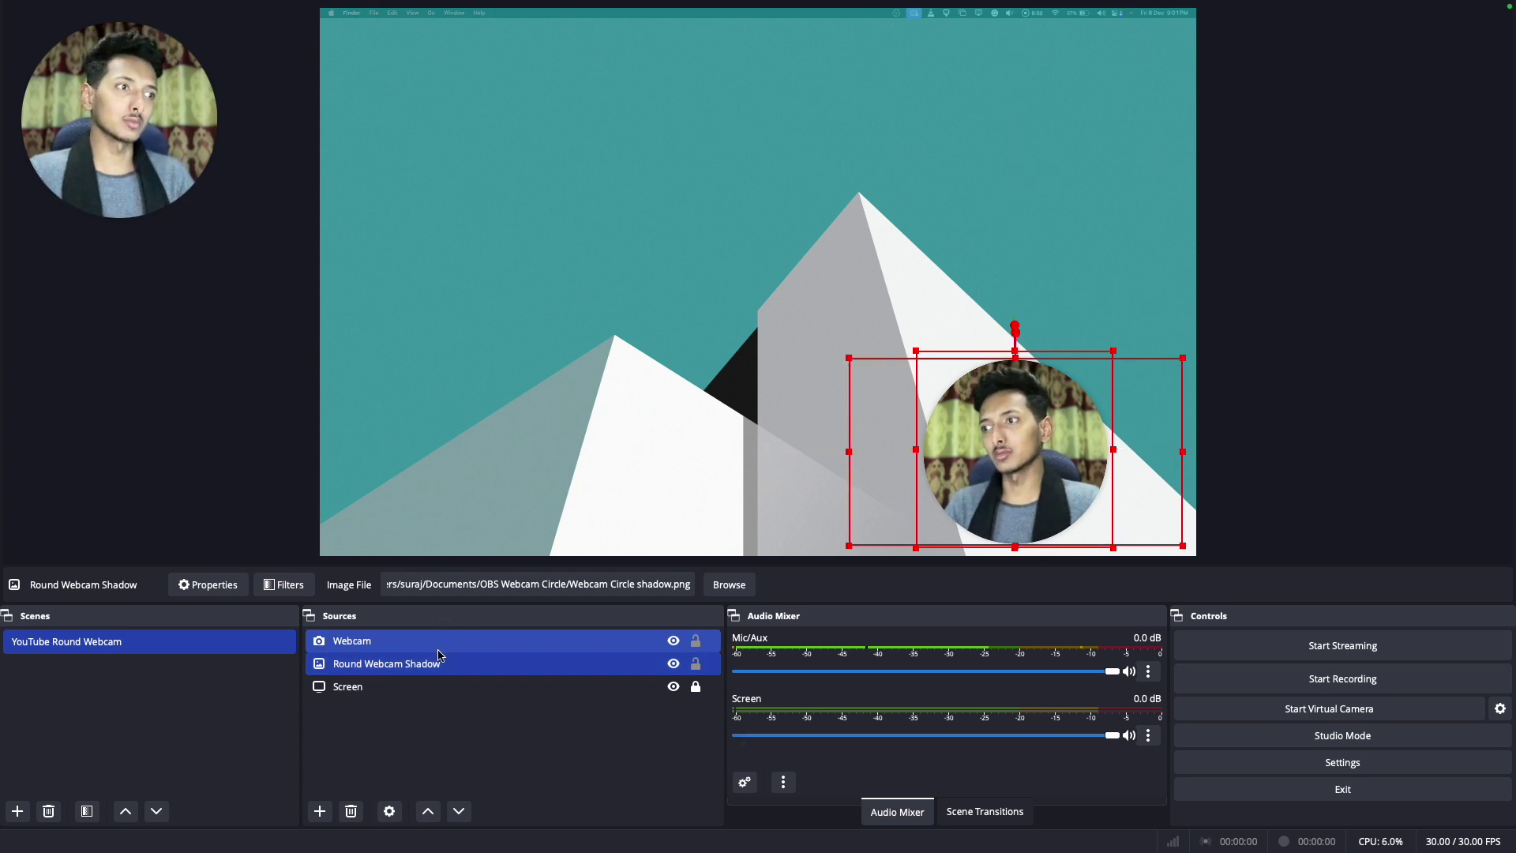
pyautogui.rightClick(438, 647)
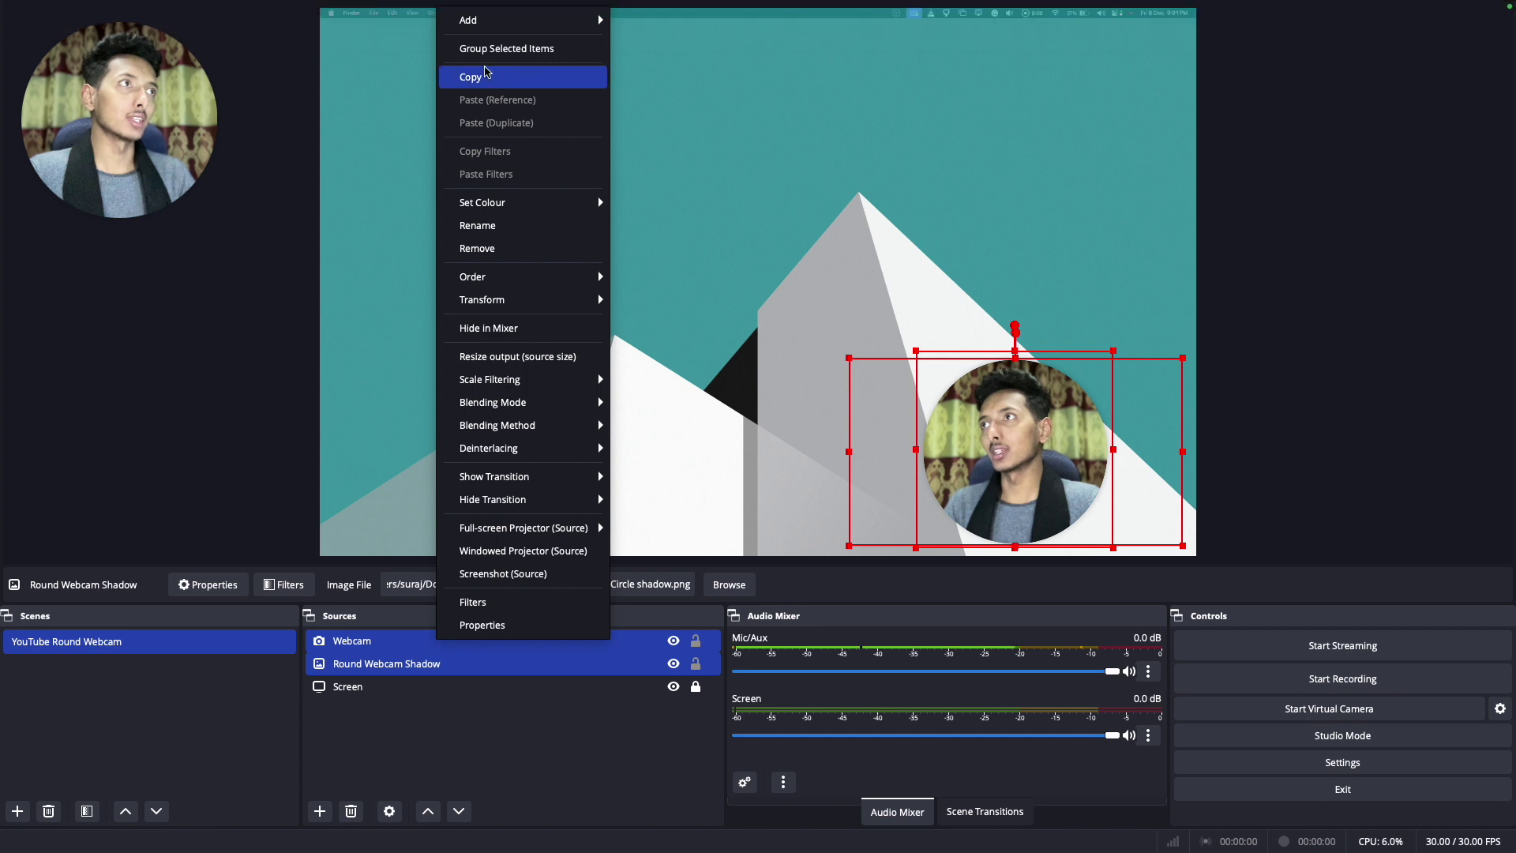
pyautogui.click(543, 50)
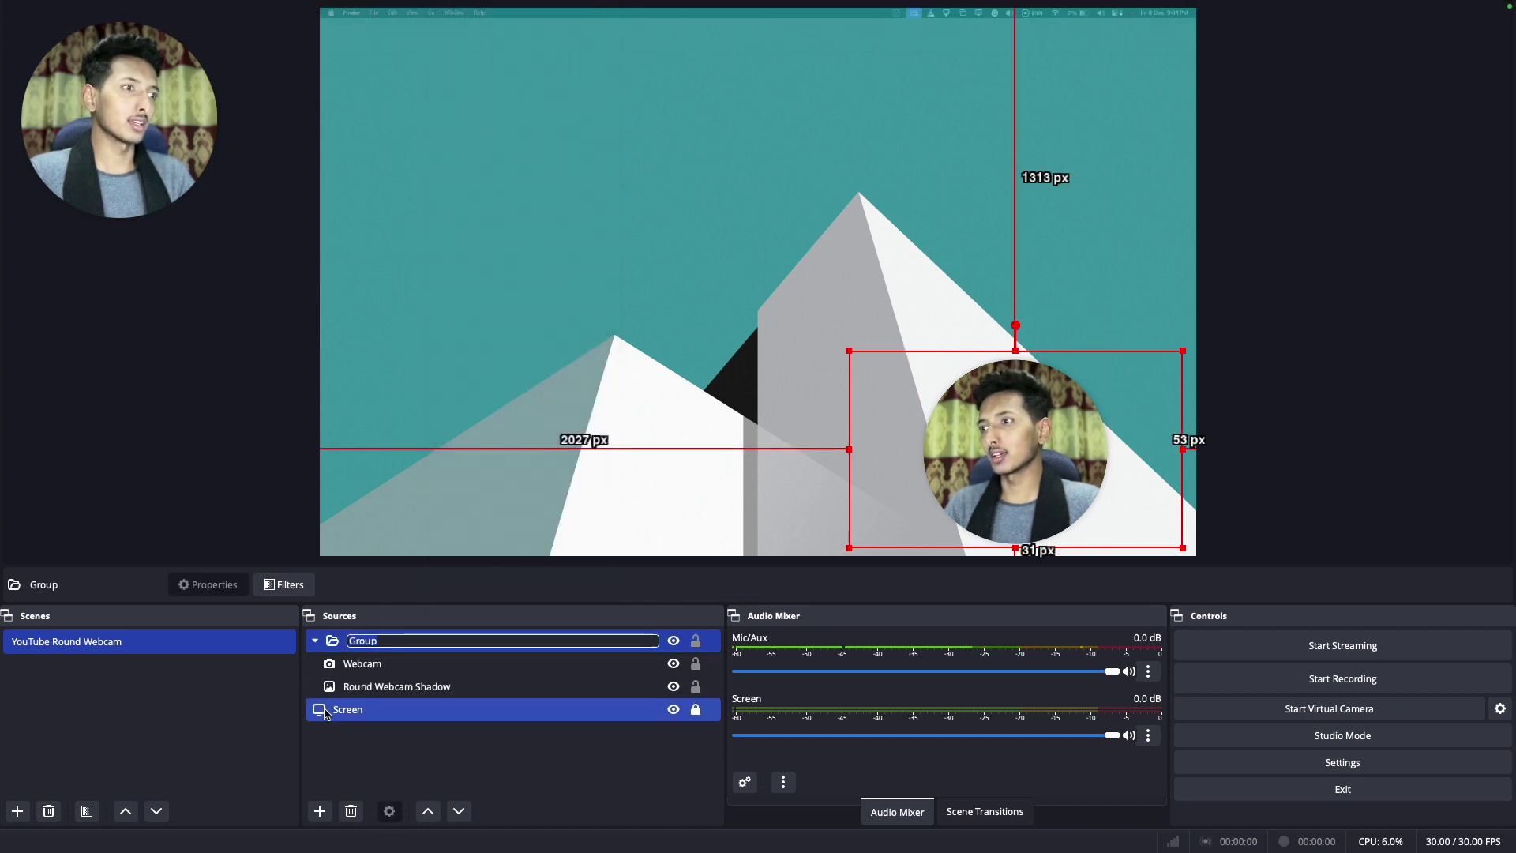
# Name the new source group "Round webcam" and collapse it
pyautogui.click(360, 673)
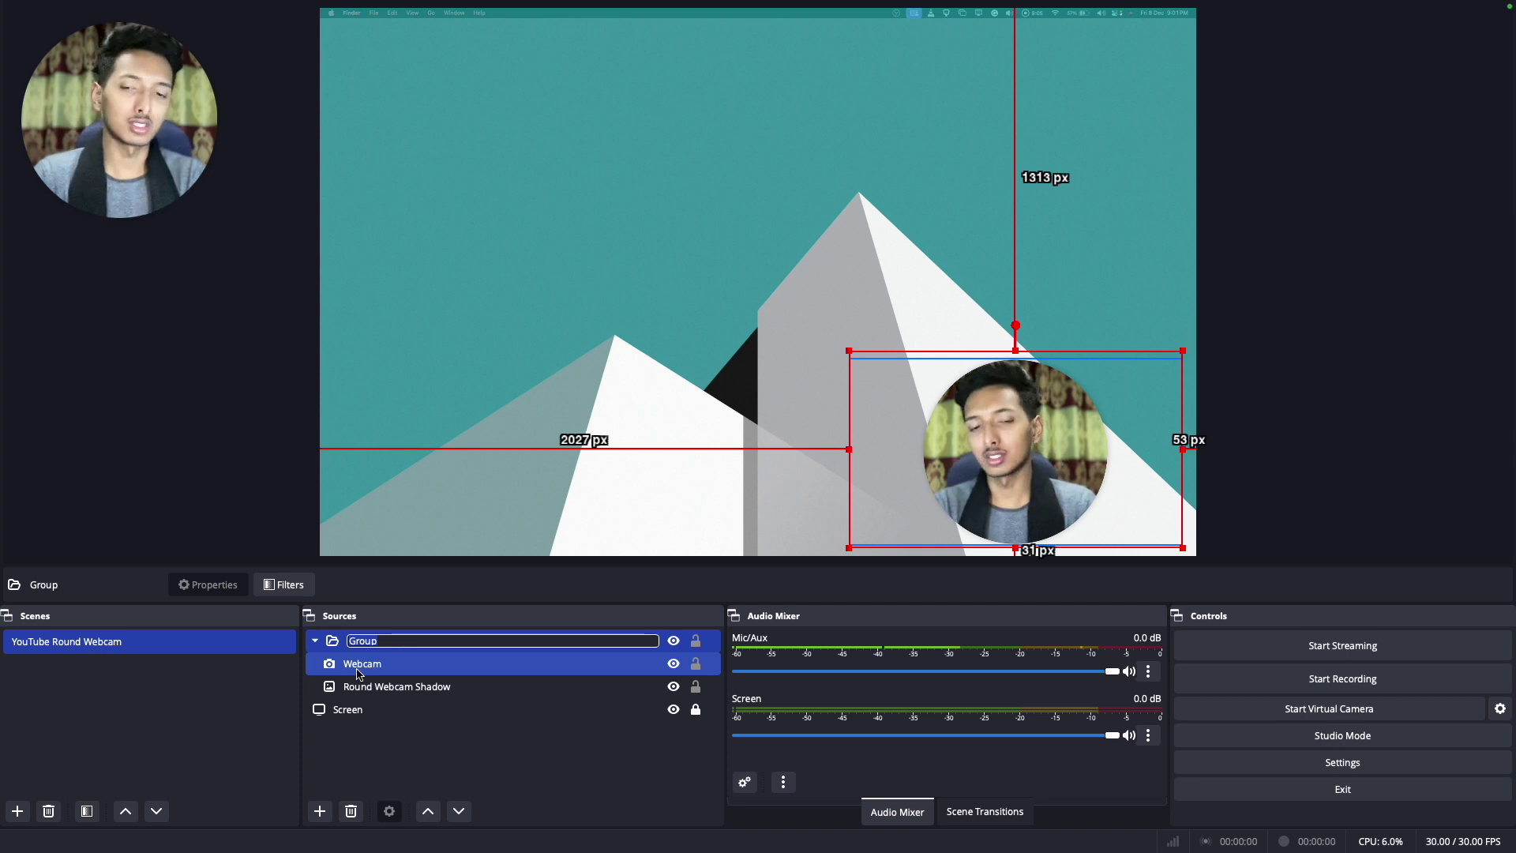
pyautogui.write('W')
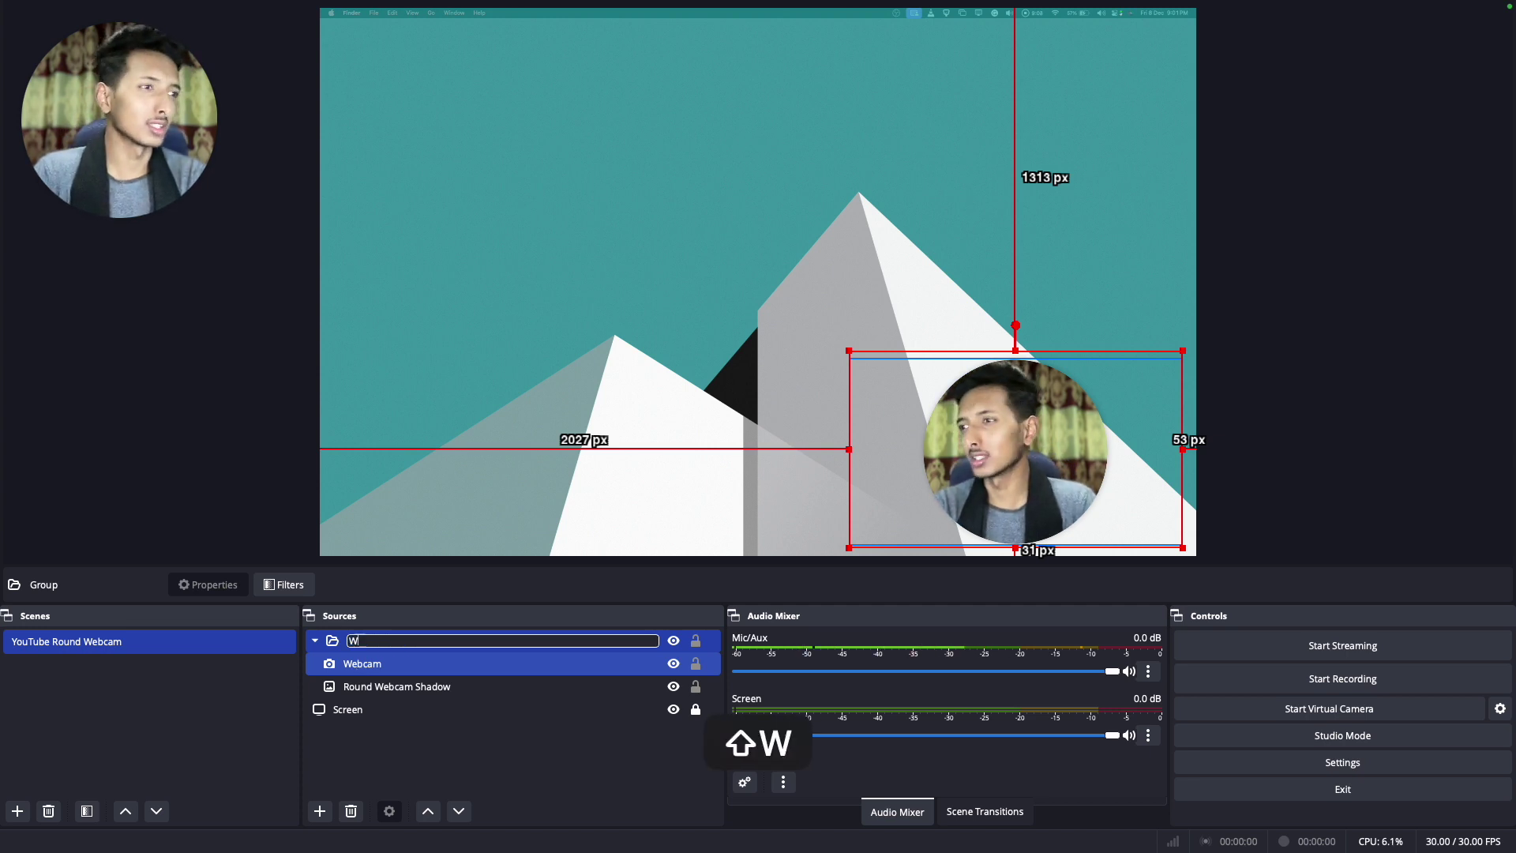
pyautogui.write('eb')
pyautogui.press('BackSpace')
pyautogui.press('BackSpace')
pyautogui.press('BackSpace')
pyautogui.press('super+a')
pyautogui.write('Round we')
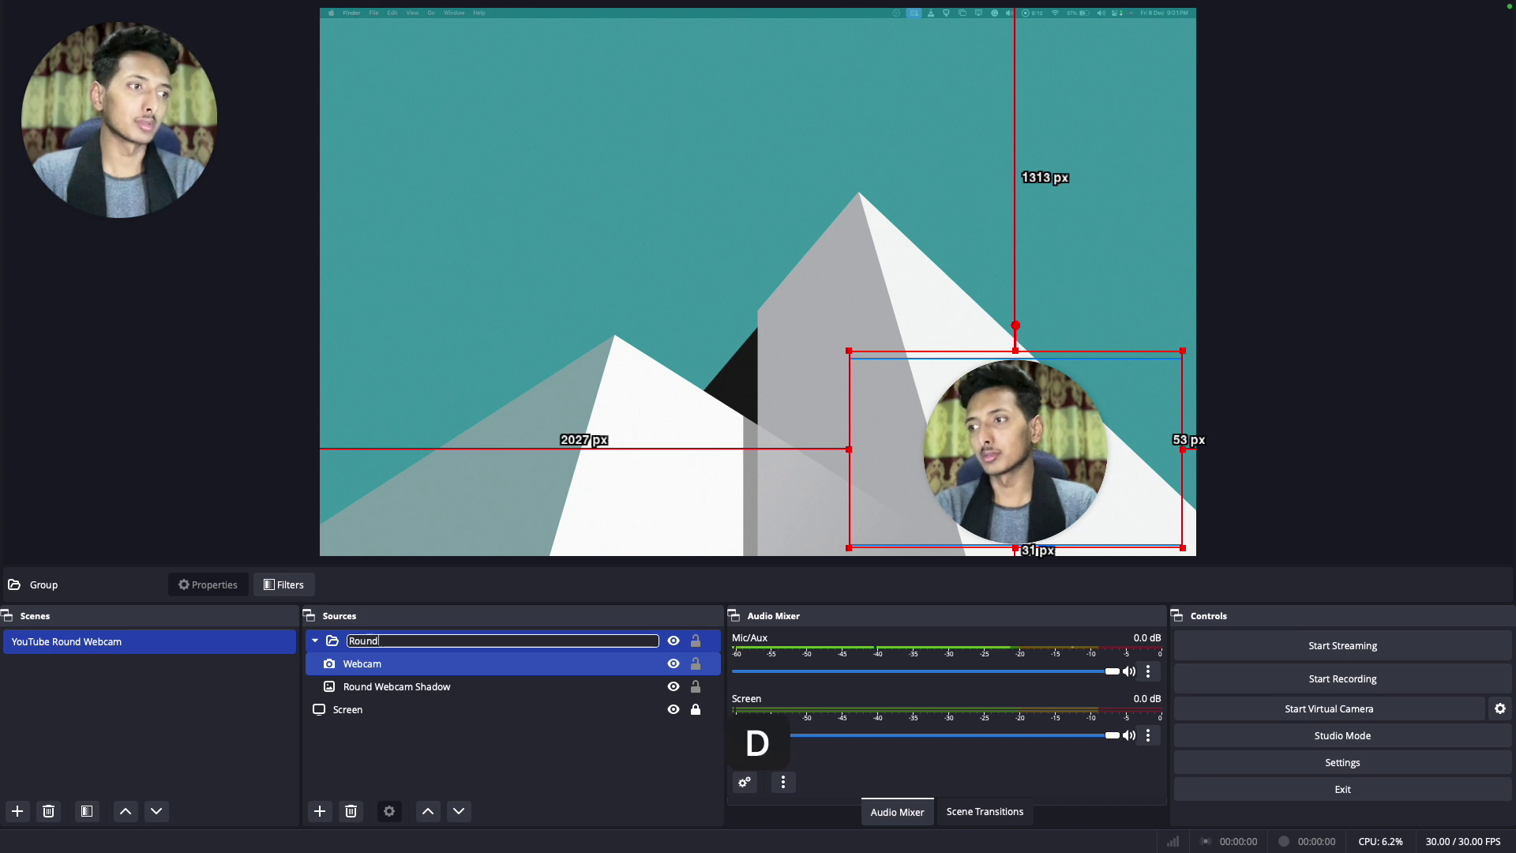
pyautogui.press('Return')
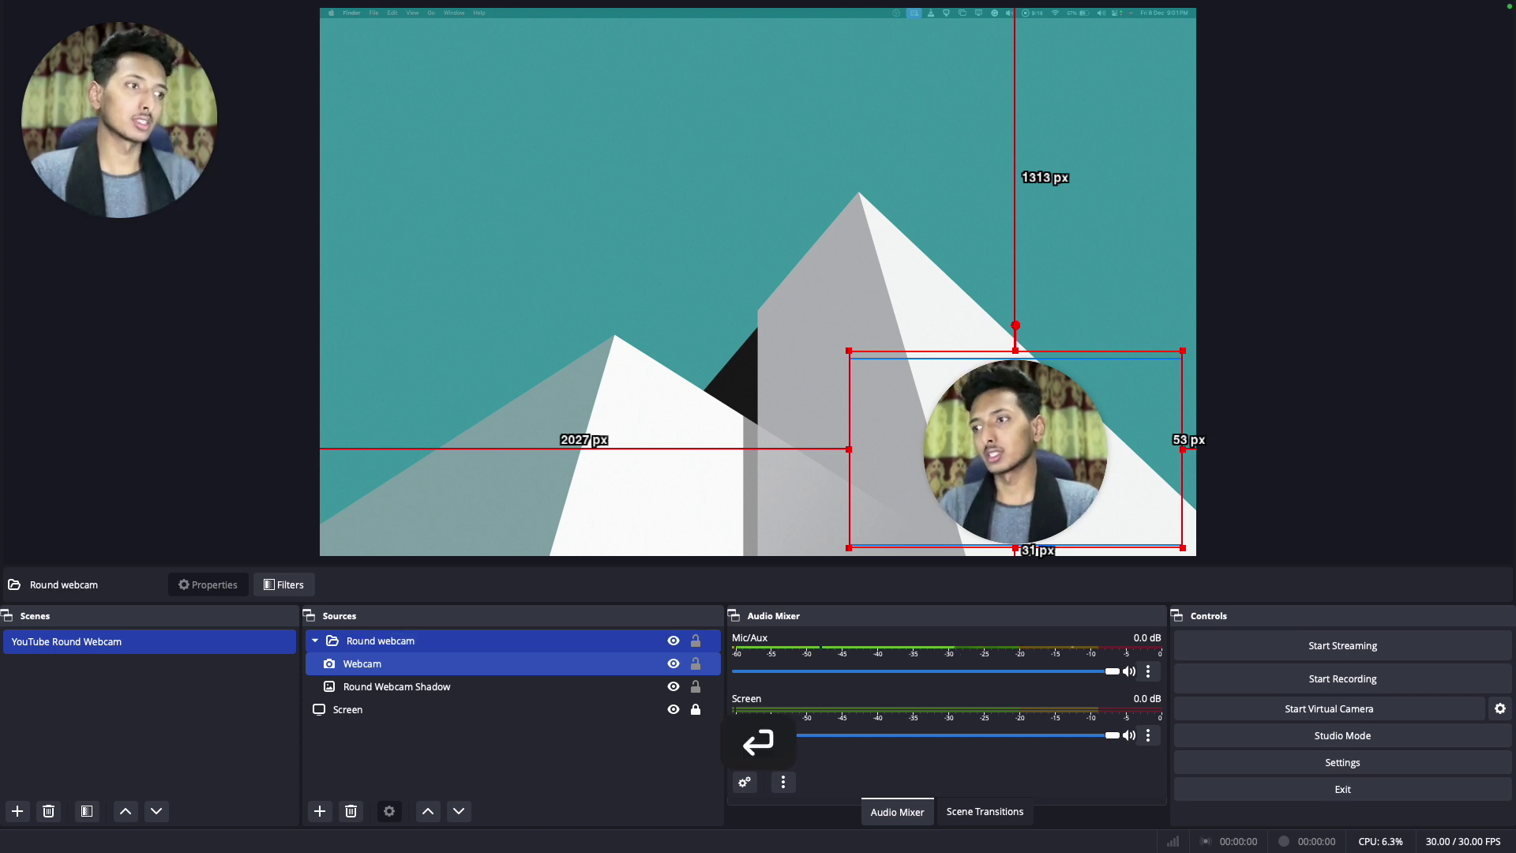
pyautogui.click(315, 643)
pyautogui.click(315, 643)
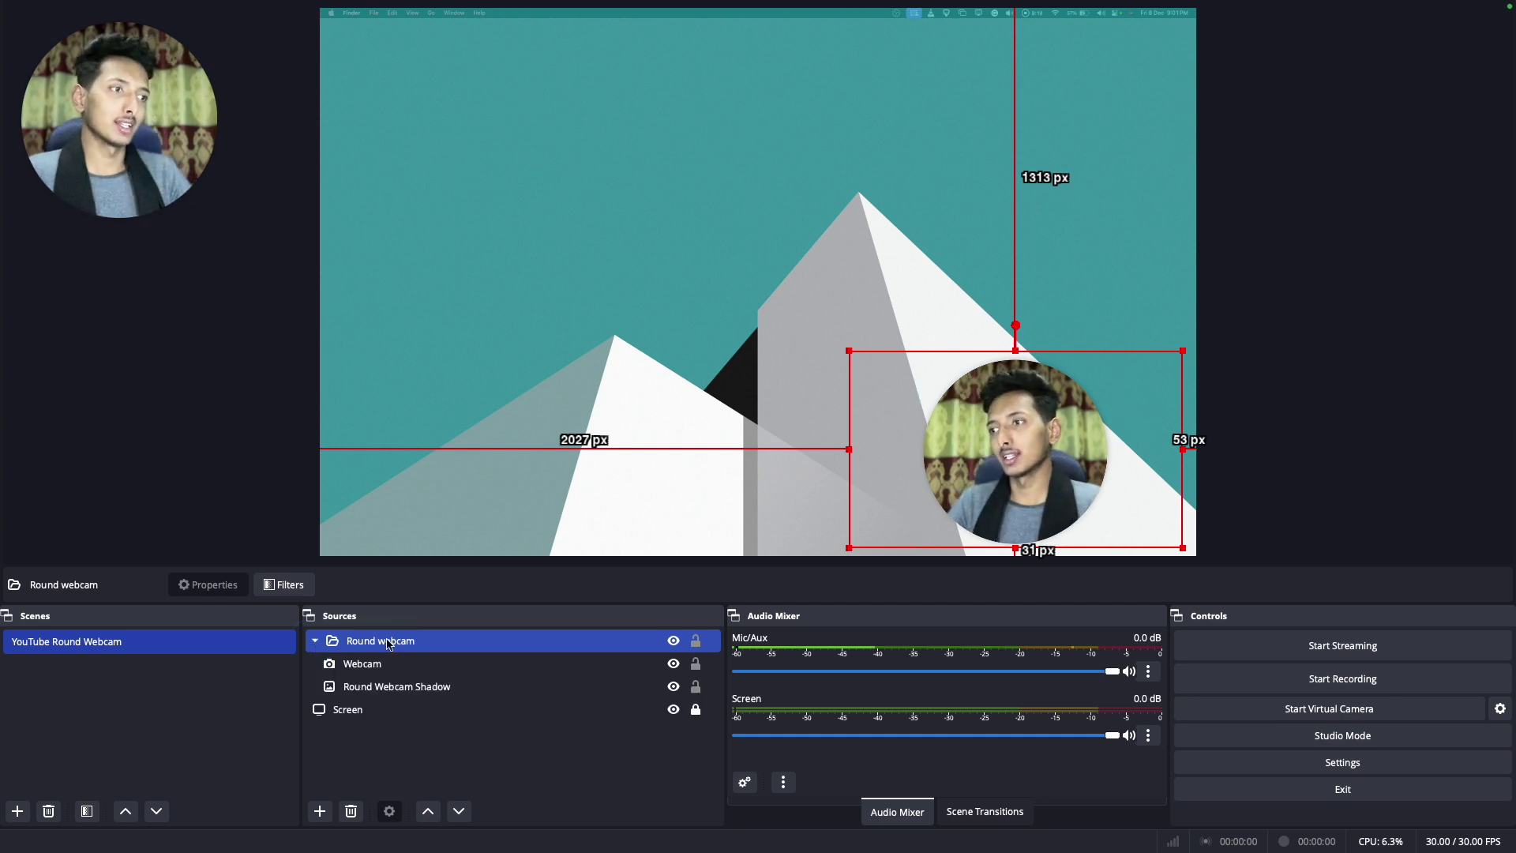
pyautogui.click(316, 643)
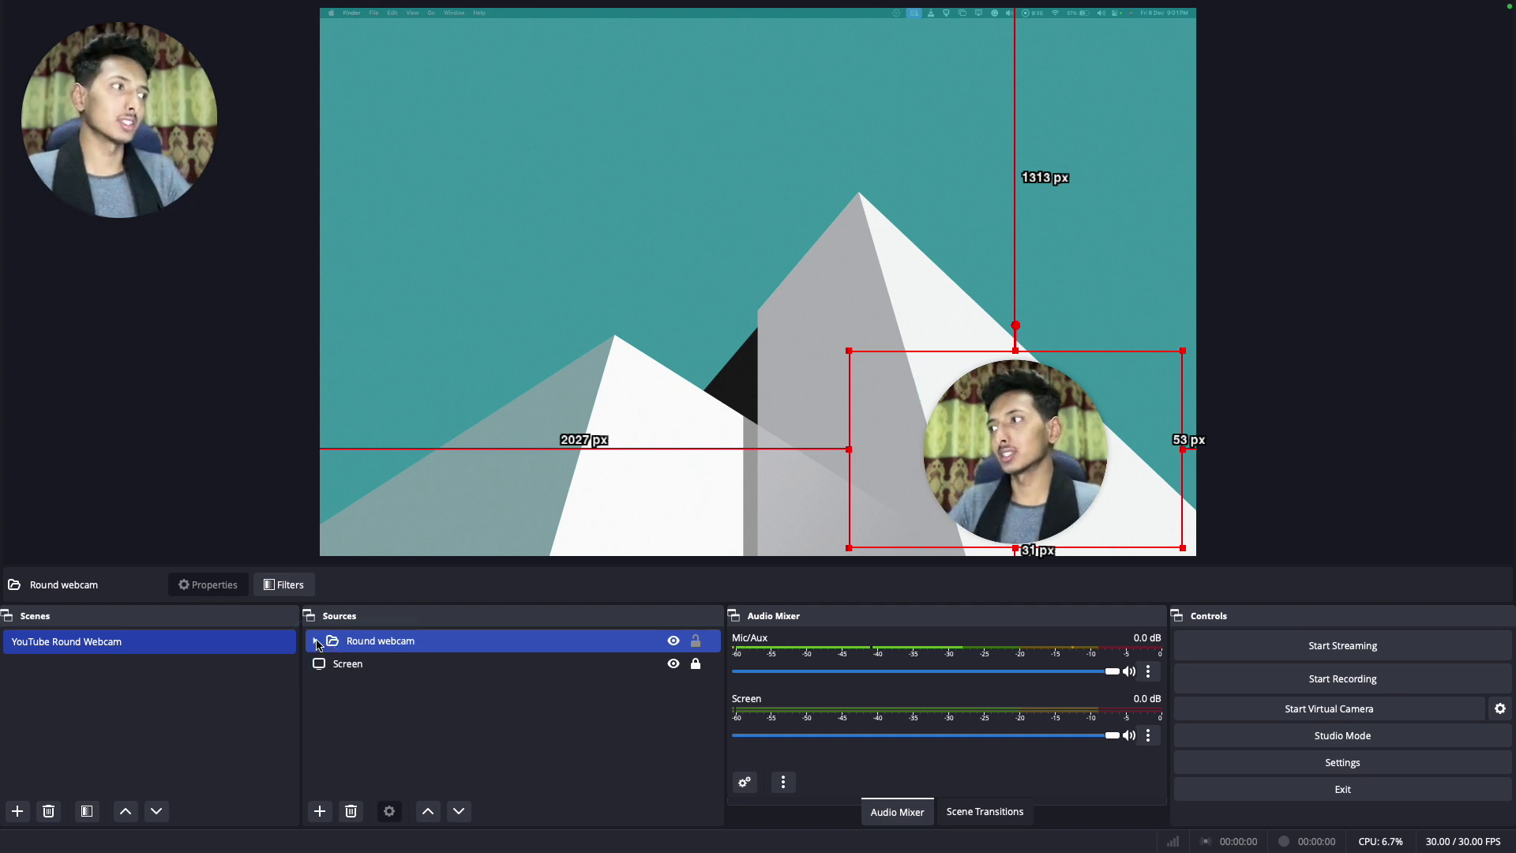
# Move the Round webcam group to about 2286 px from the canvas's left edge and 67 px from its bottom edge, and lock it
pyautogui.moveTo(1033, 458); pyautogui.dragTo(1055, 419)
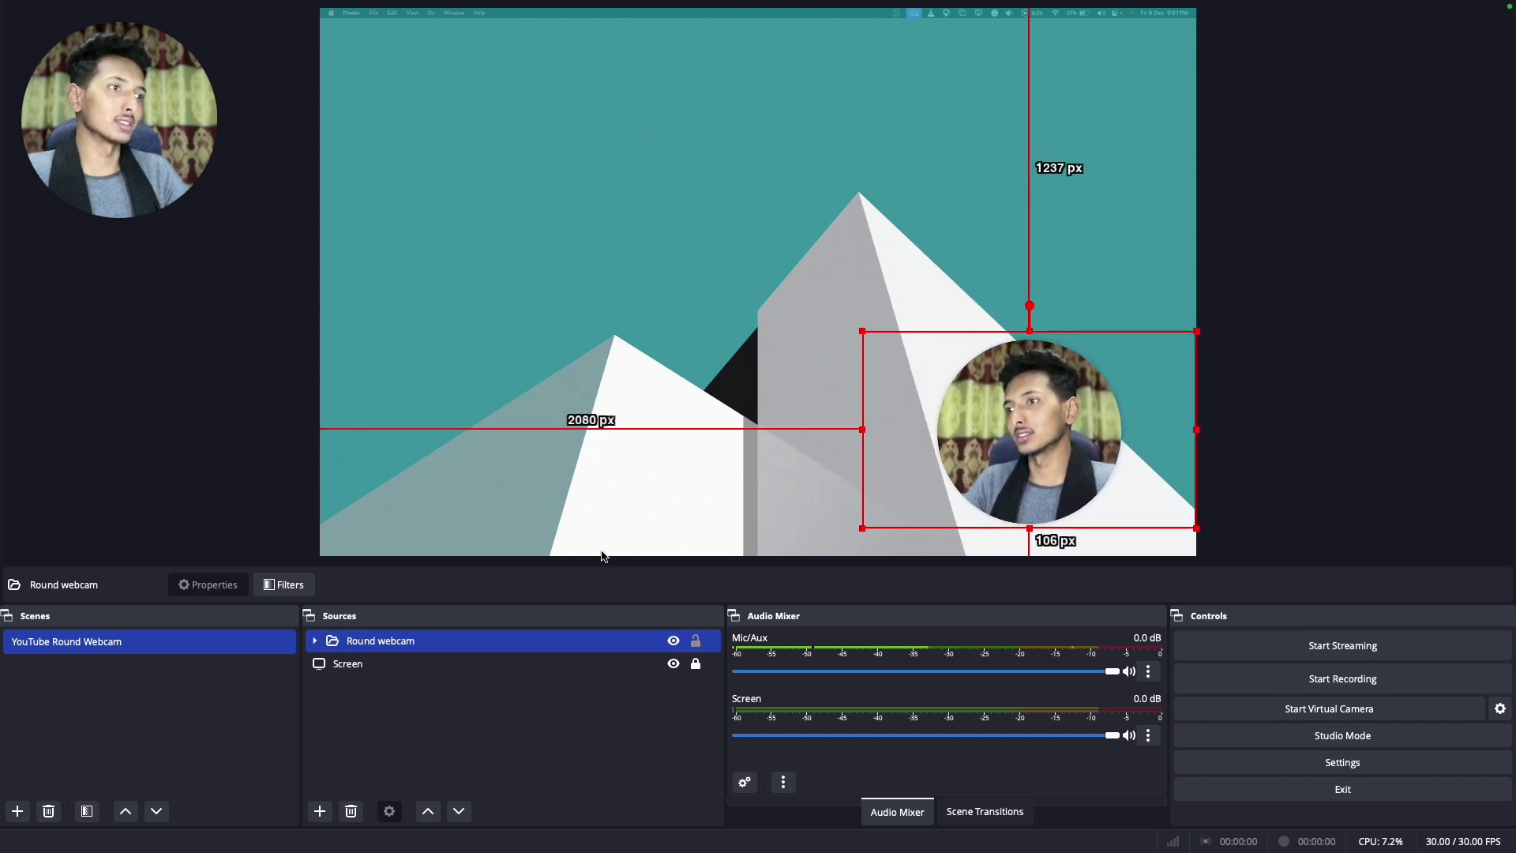
pyautogui.moveTo(1052, 443); pyautogui.dragTo(1104, 448)
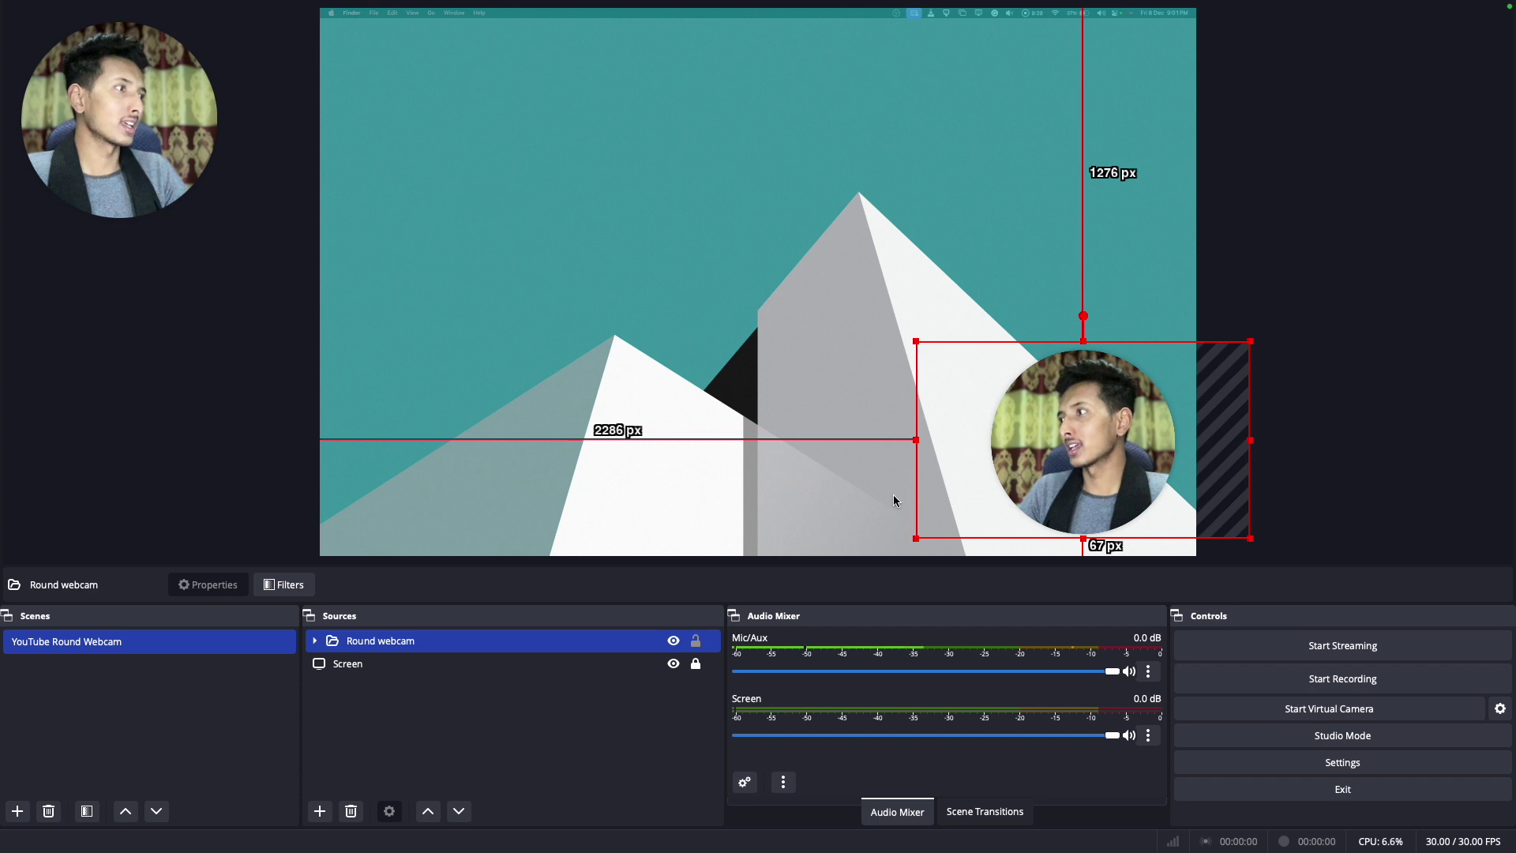
pyautogui.click(698, 642)
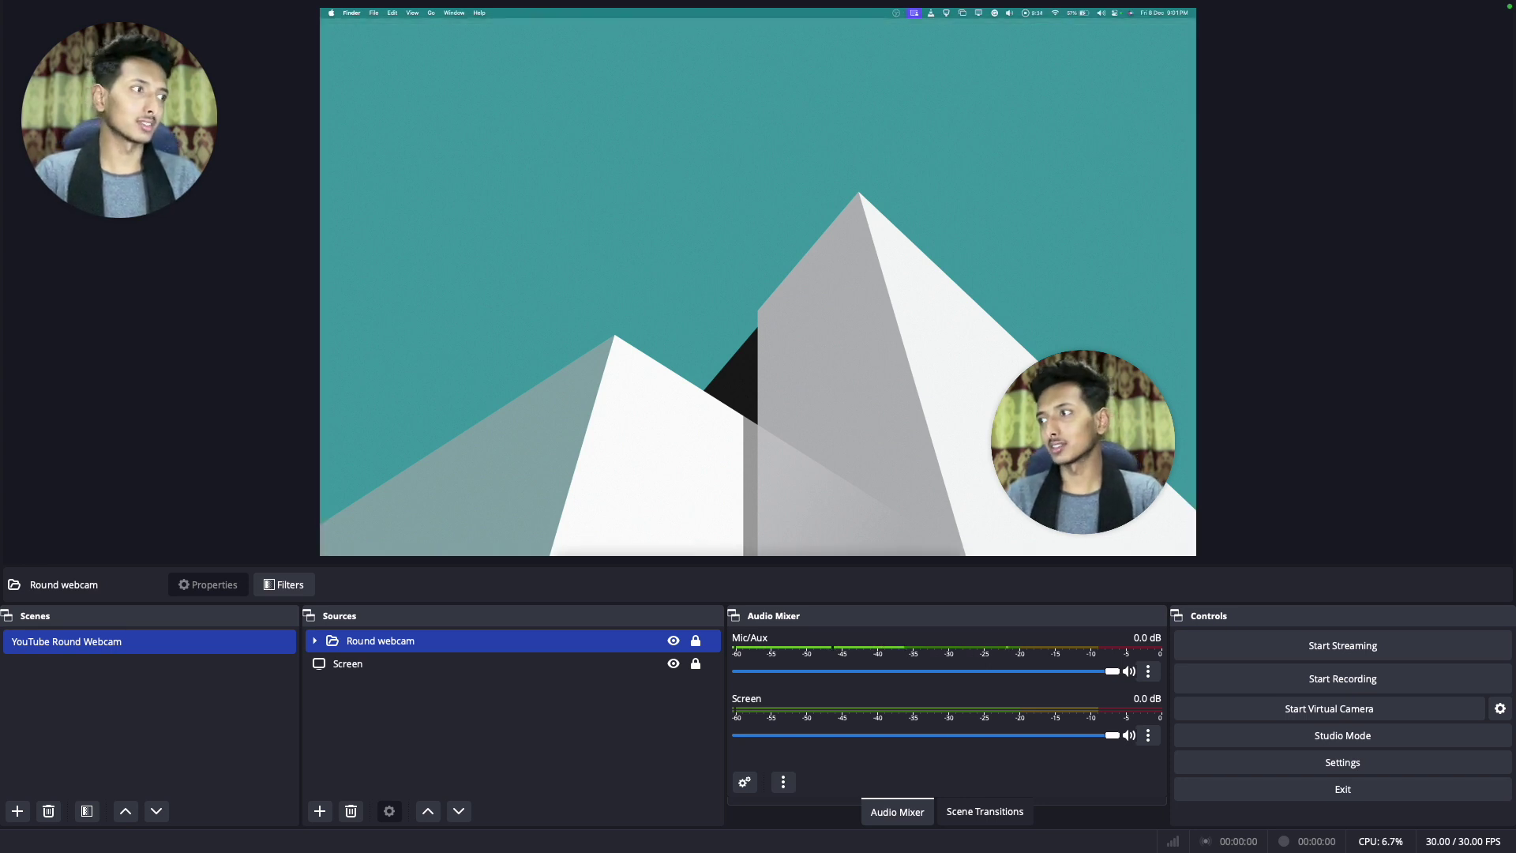
pyautogui.moveTo(691, 543)
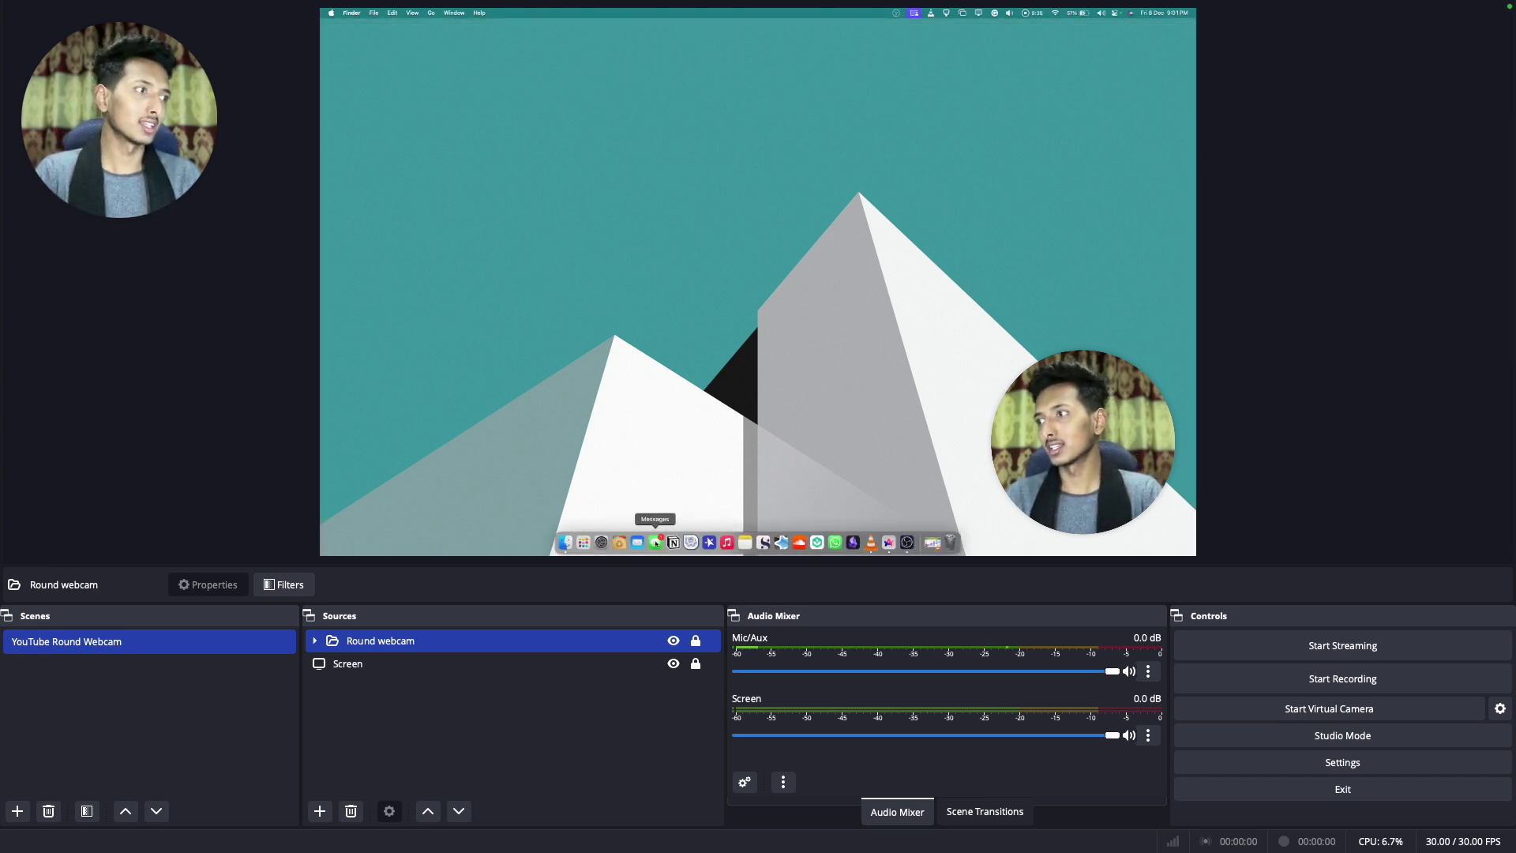